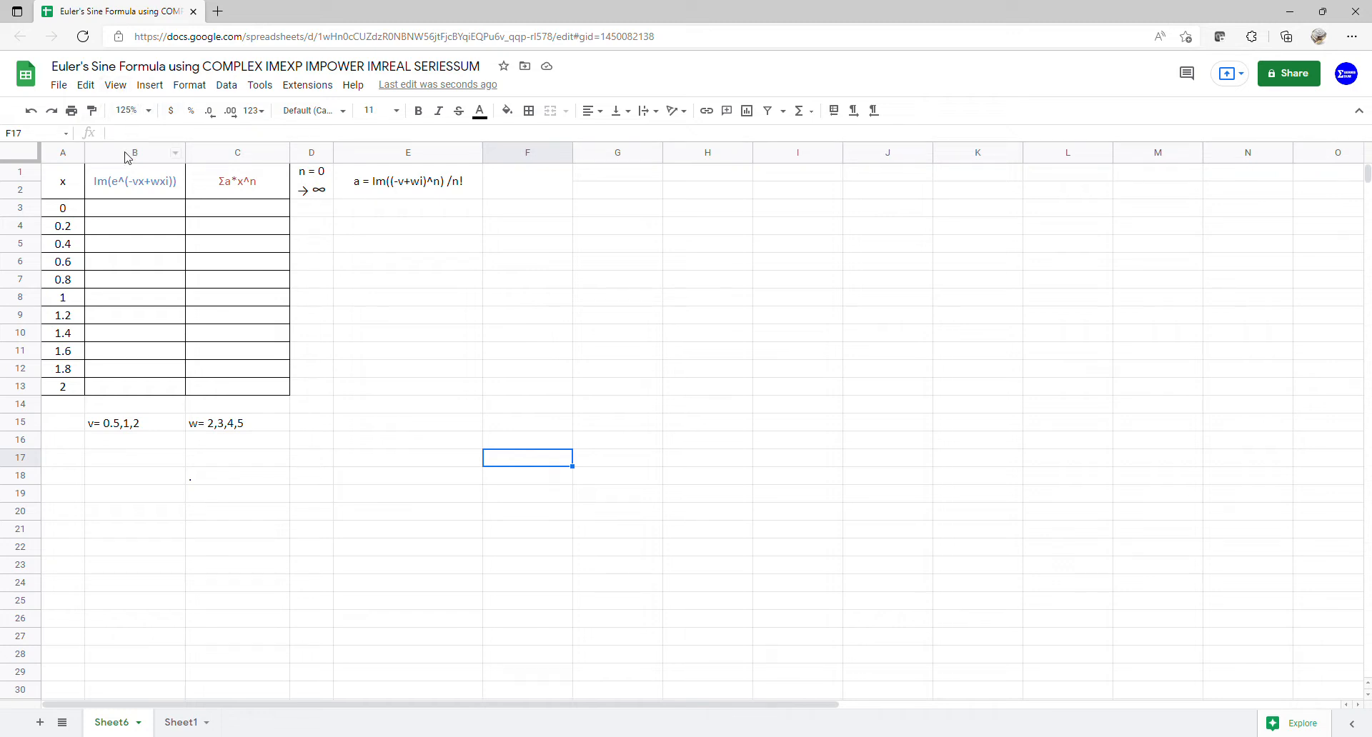
# - Open data validation for cell B16 and set the criteria to a list of items
pyautogui.click(115, 439)
pyautogui.click(227, 85)
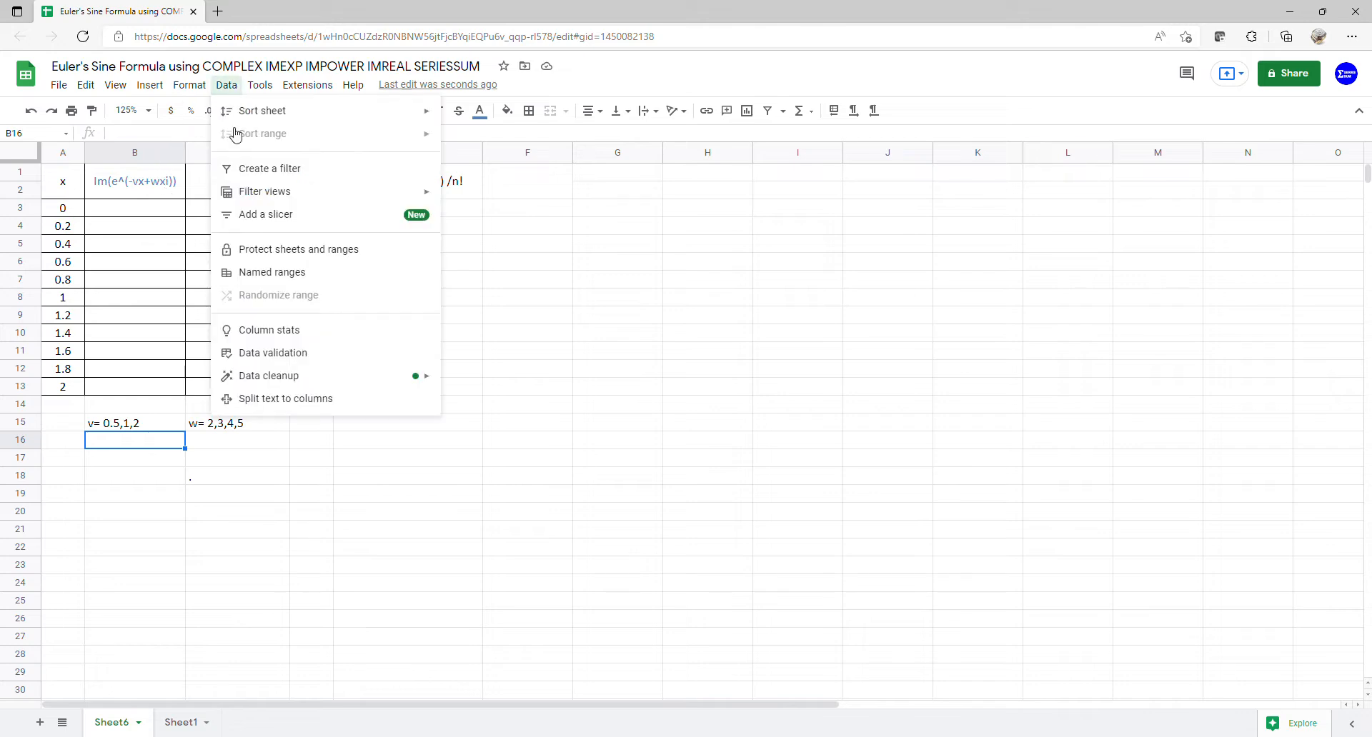
pyautogui.click(264, 353)
pyautogui.click(616, 354)
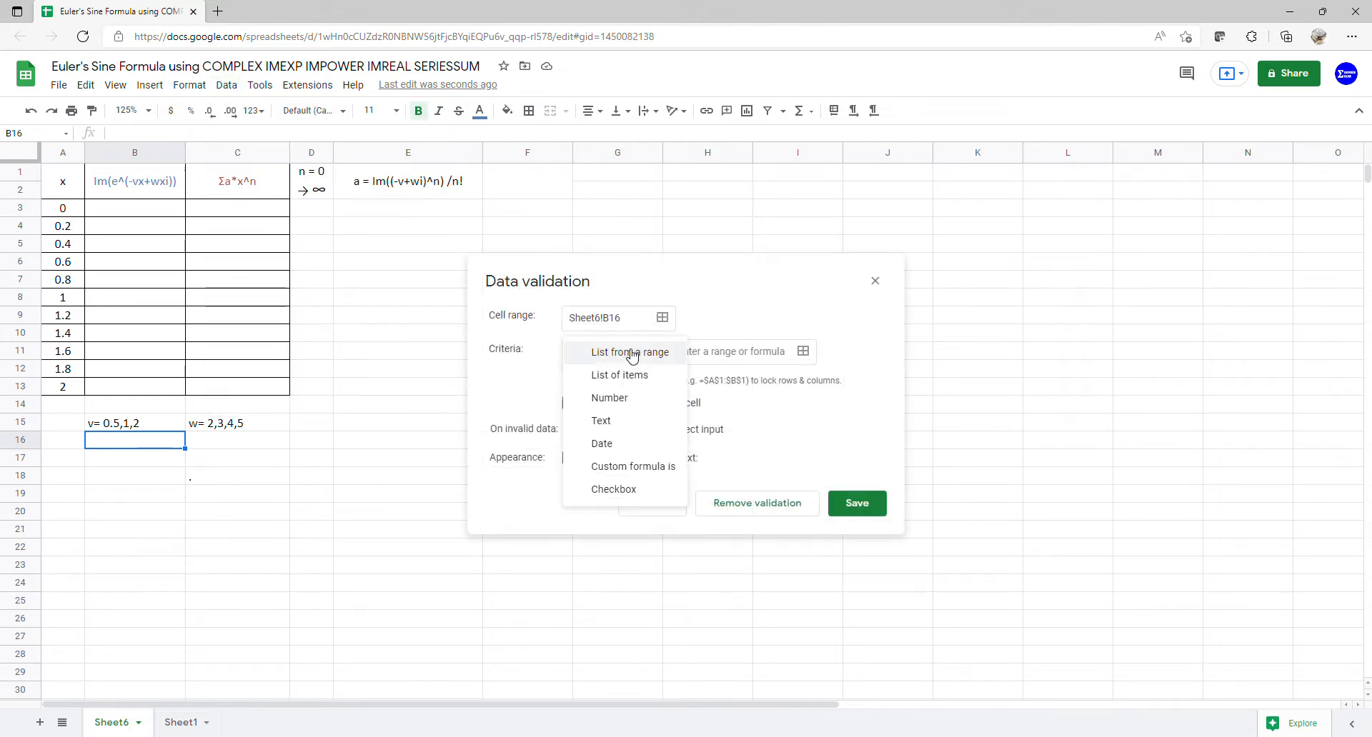
pyautogui.click(627, 374)
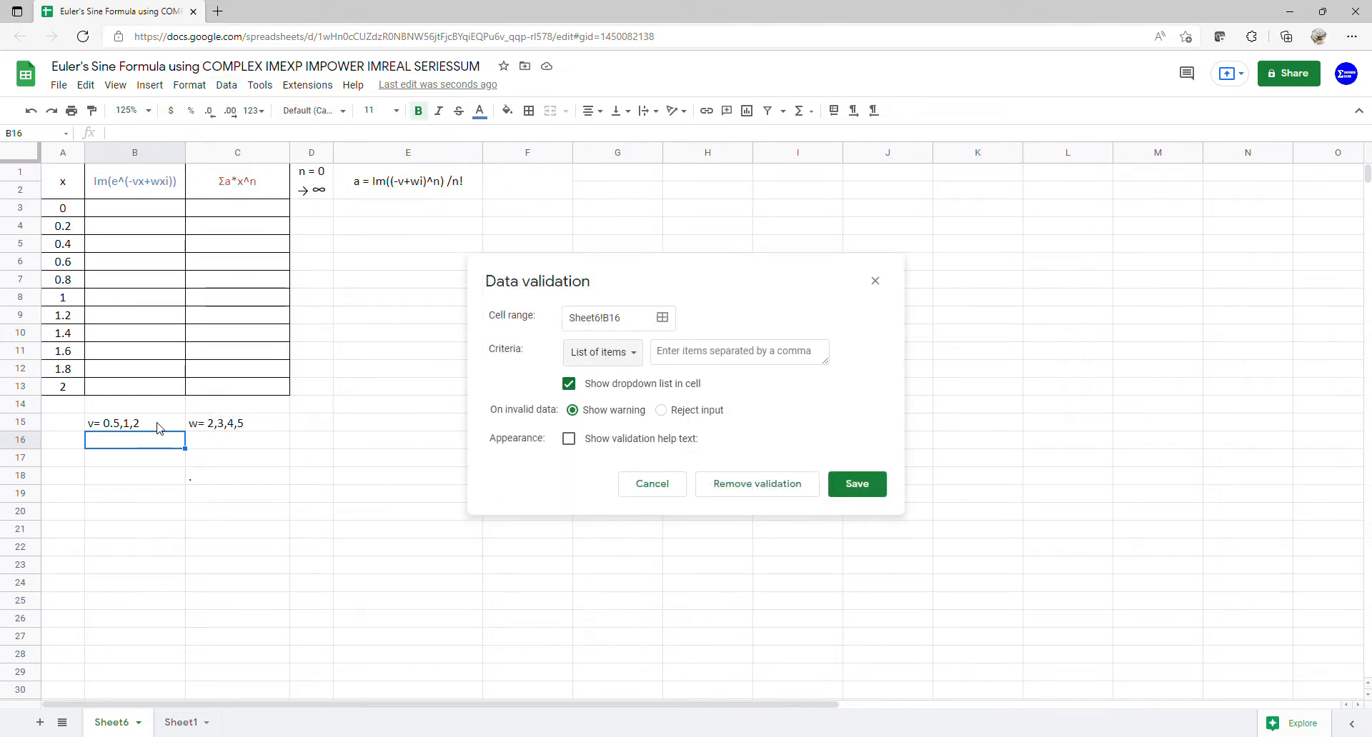
# - Copy the v values 0.5,1,2 from B15 as the dropdown items for B16, save the rule, and choose 0.5 in B16
pyautogui.click(160, 420)
pyautogui.doubleClick(131, 136)
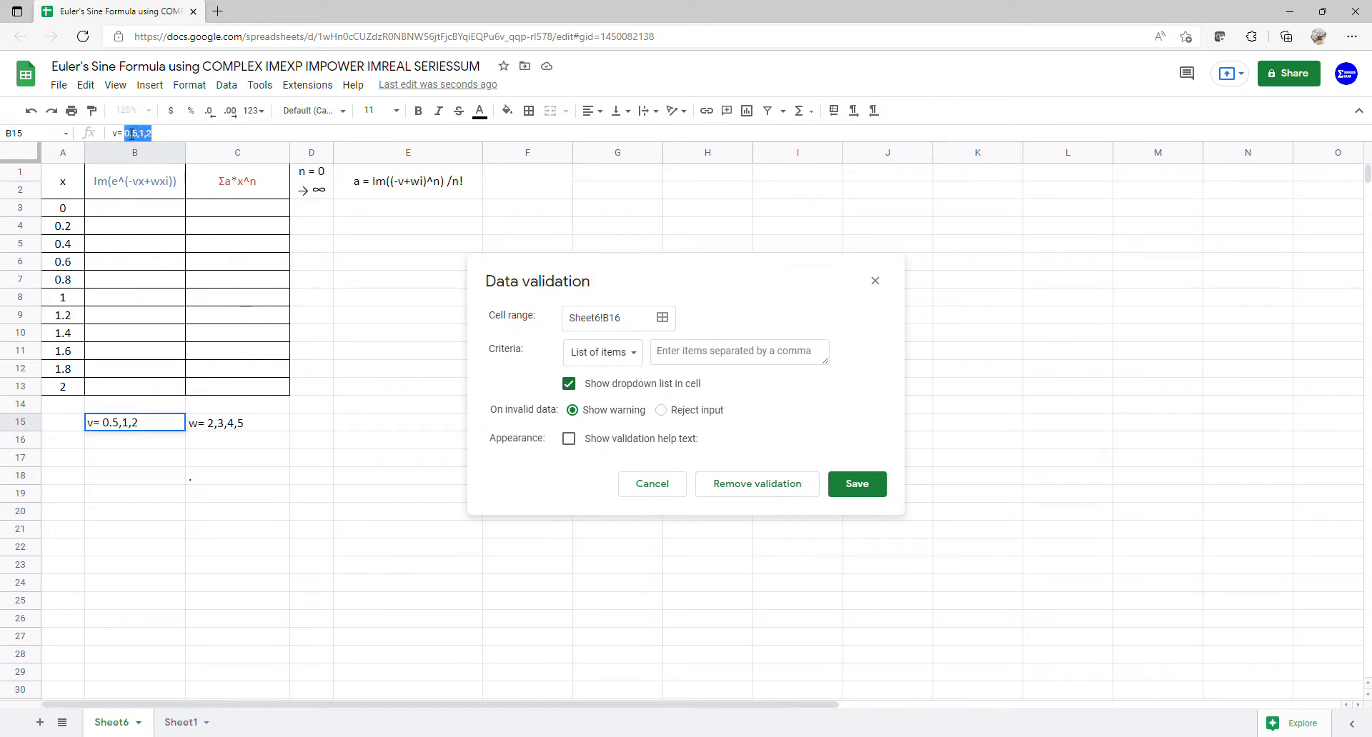
pyautogui.click(131, 134)
pyautogui.doubleClick(130, 136)
pyautogui.hotkey('ctrl', 'c')
pyautogui.click(774, 364)
pyautogui.hotkey('ctrl', 'v')
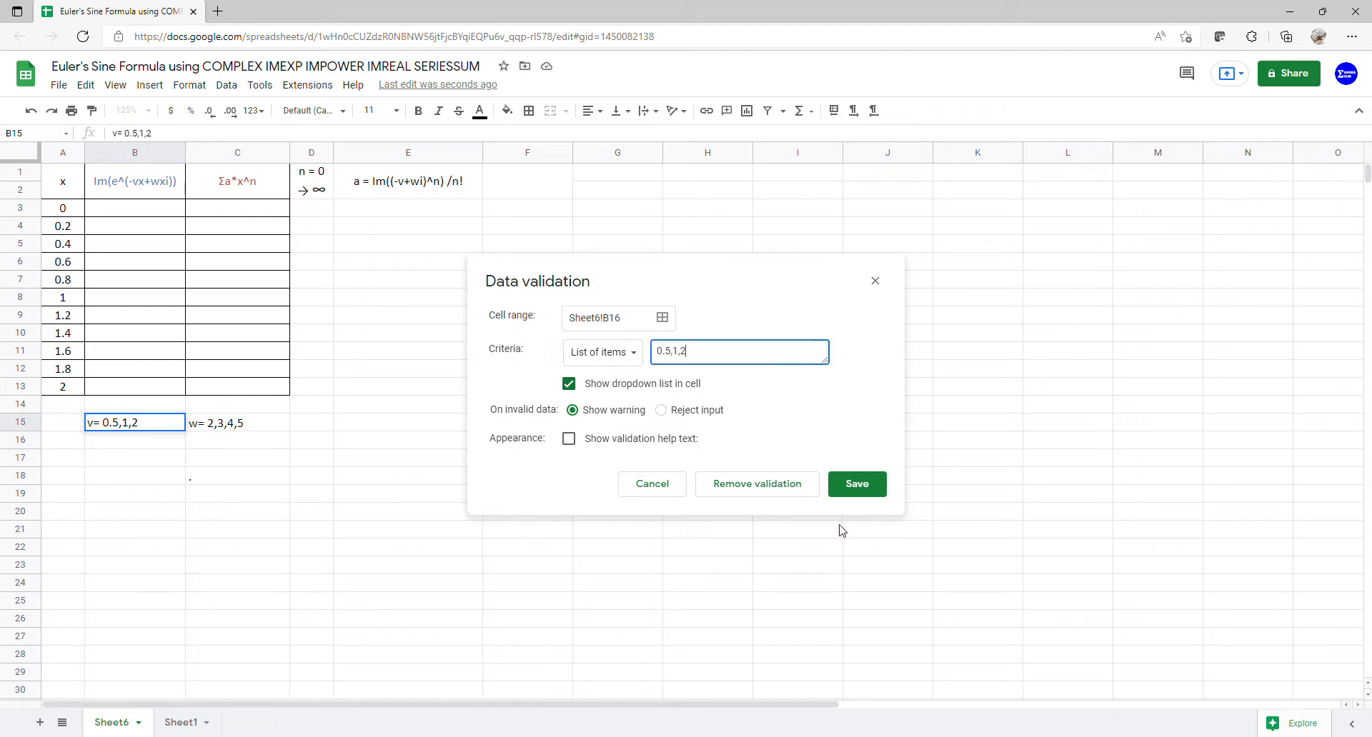
pyautogui.click(865, 497)
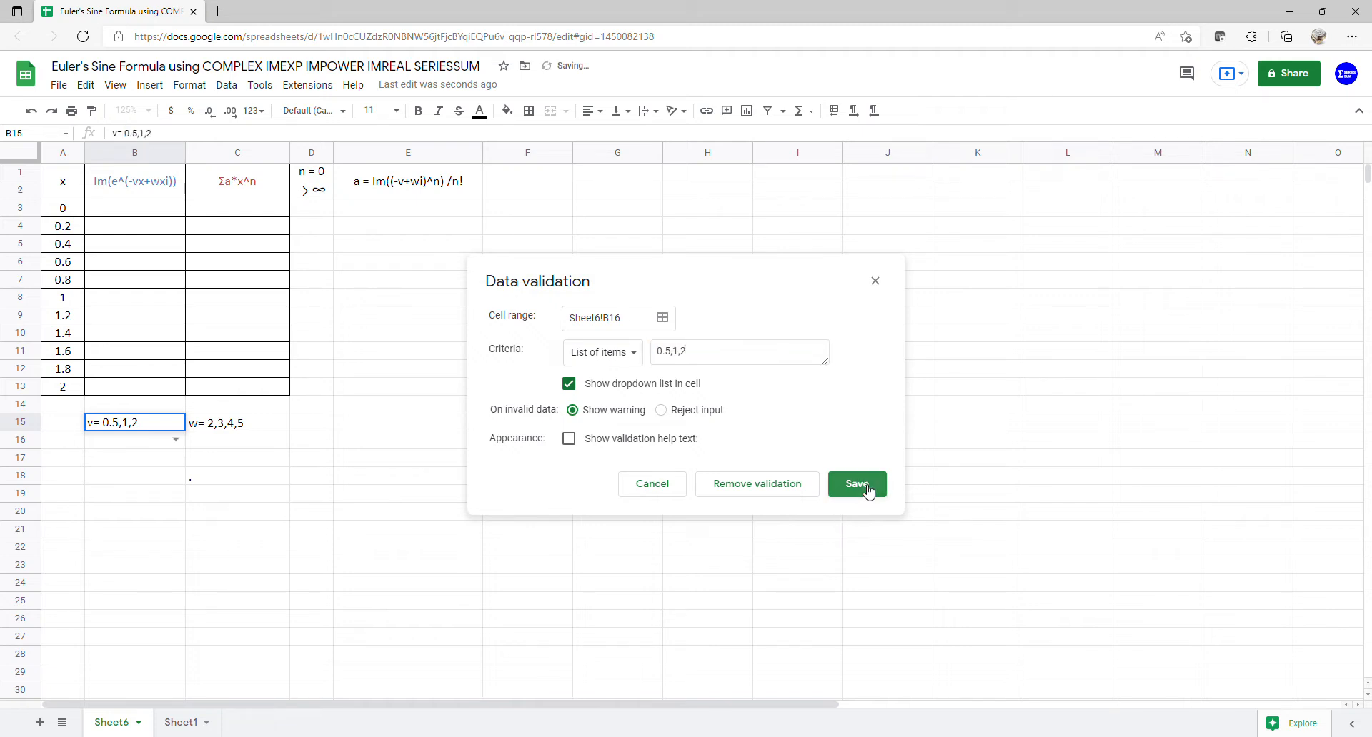
pyautogui.click(176, 441)
pyautogui.click(161, 461)
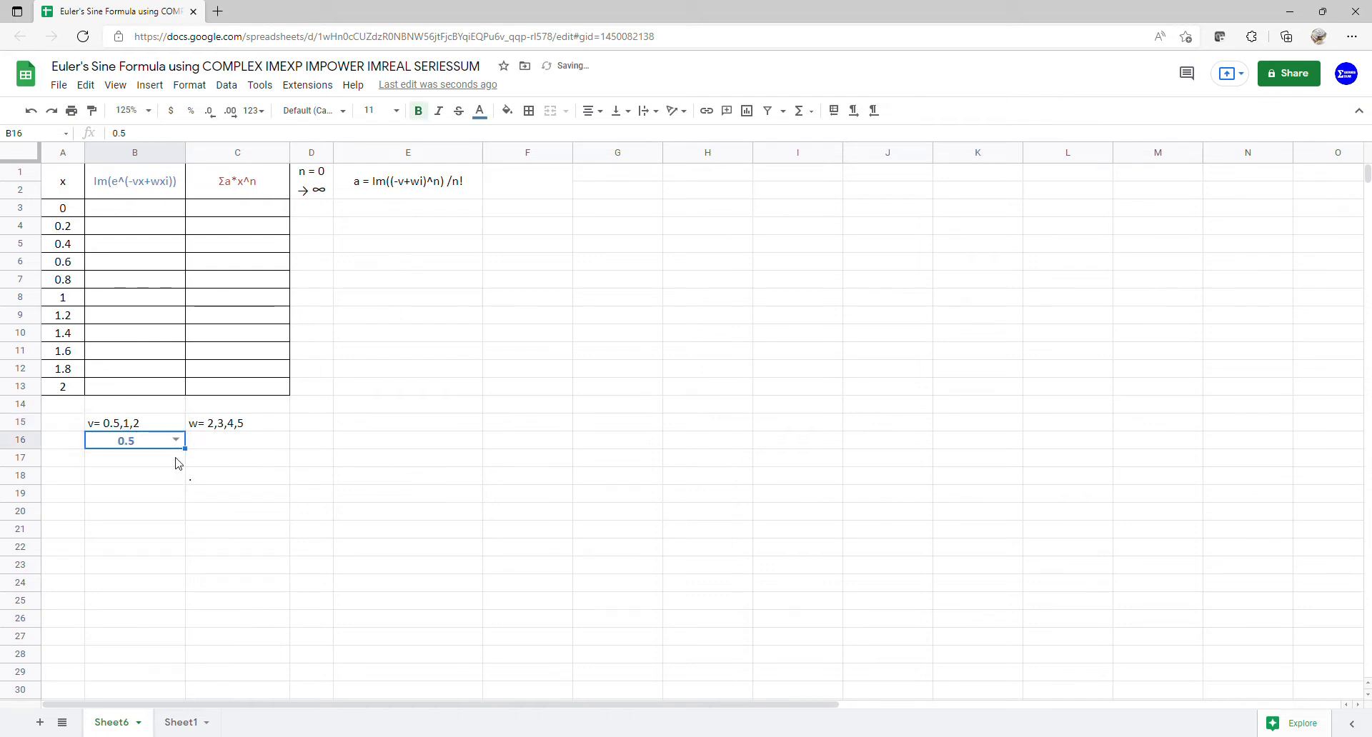
# - Open data validation for cell C16 and set the criteria to a list of items
pyautogui.click(240, 445)
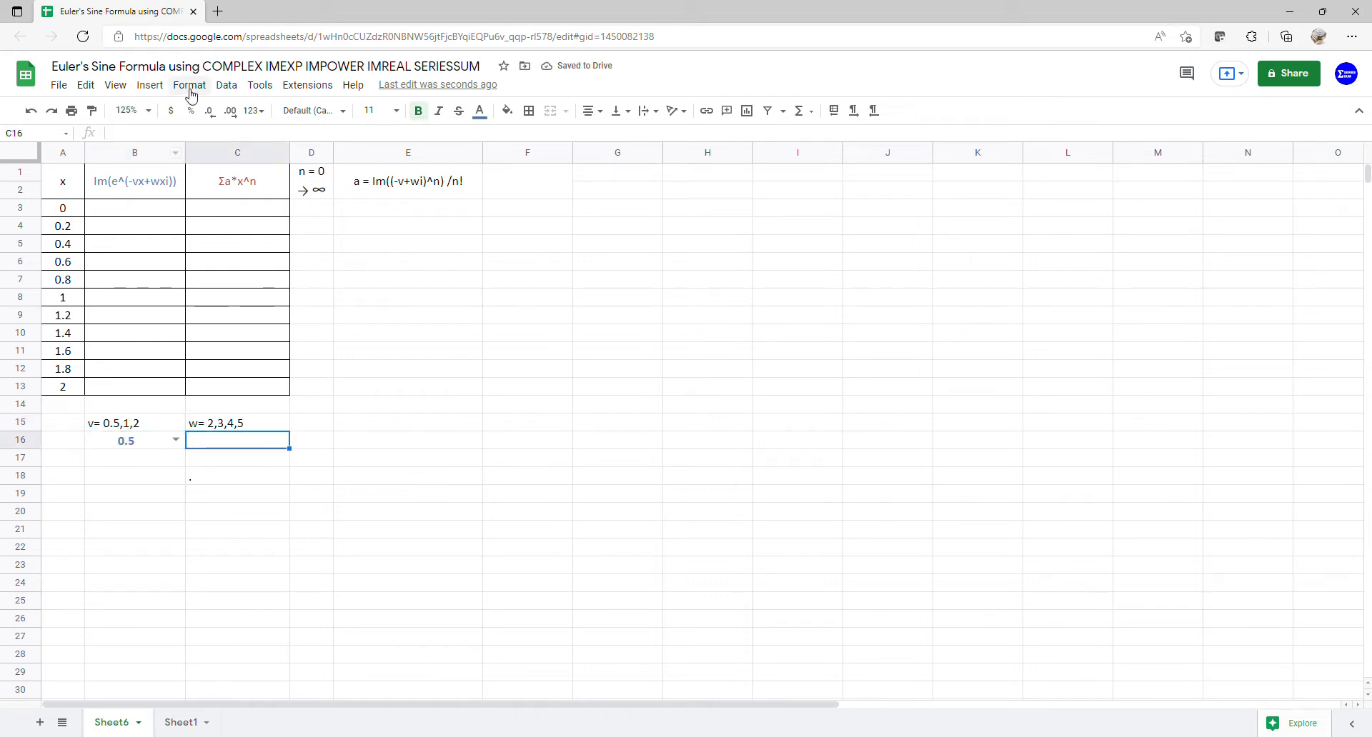
pyautogui.click(228, 87)
pyautogui.click(264, 357)
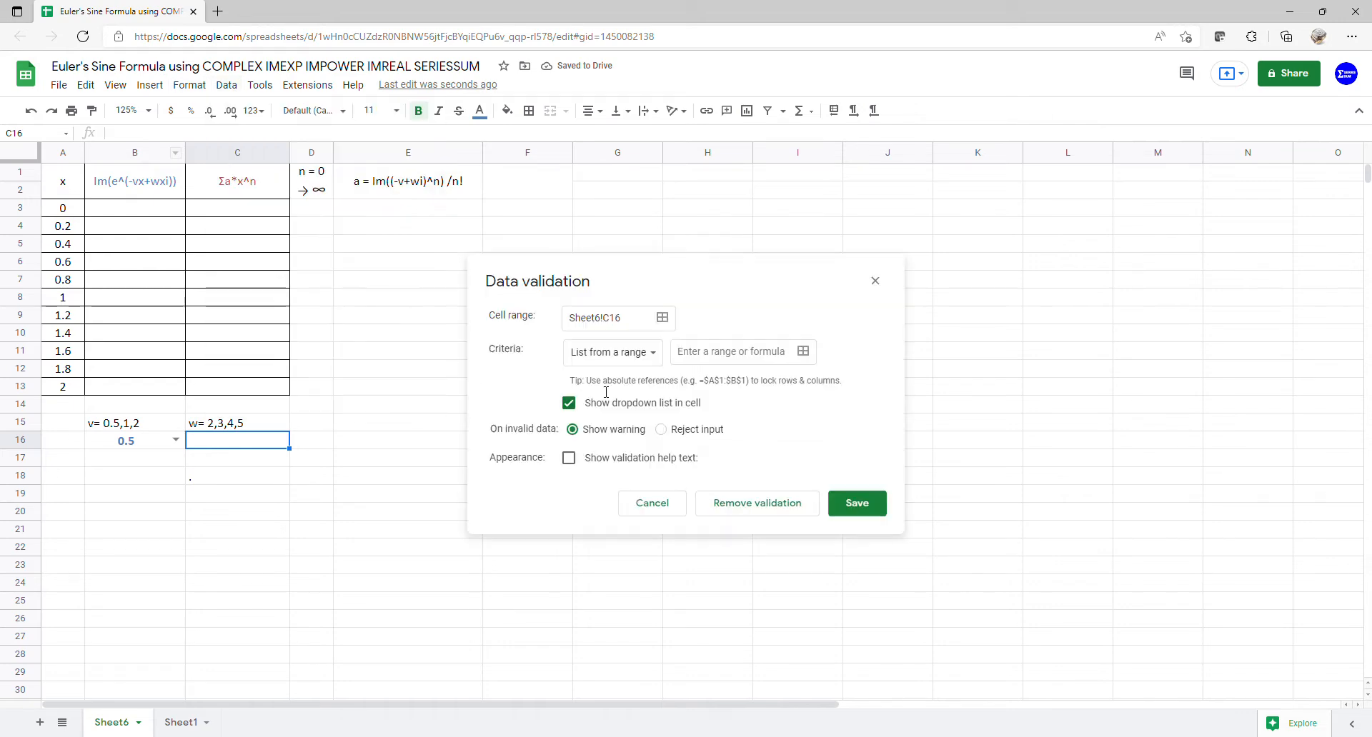
pyautogui.click(653, 358)
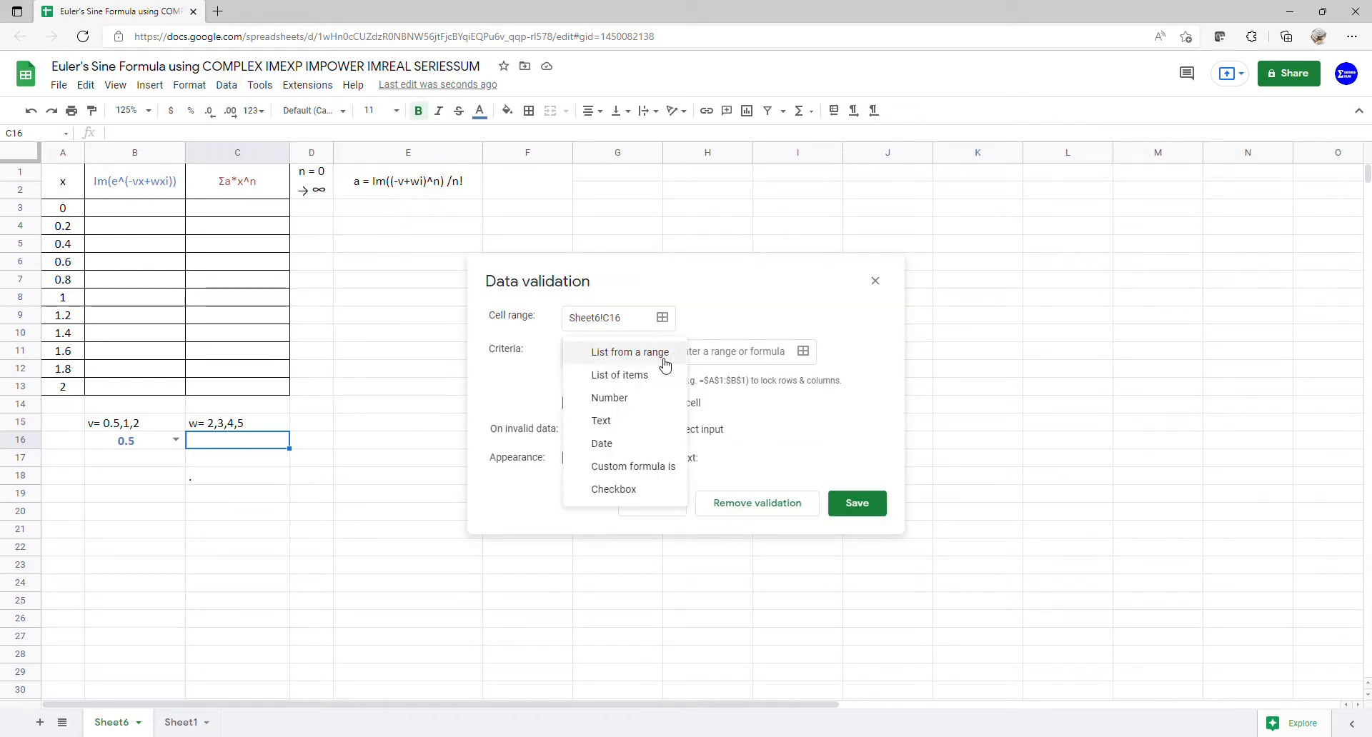
pyautogui.click(649, 377)
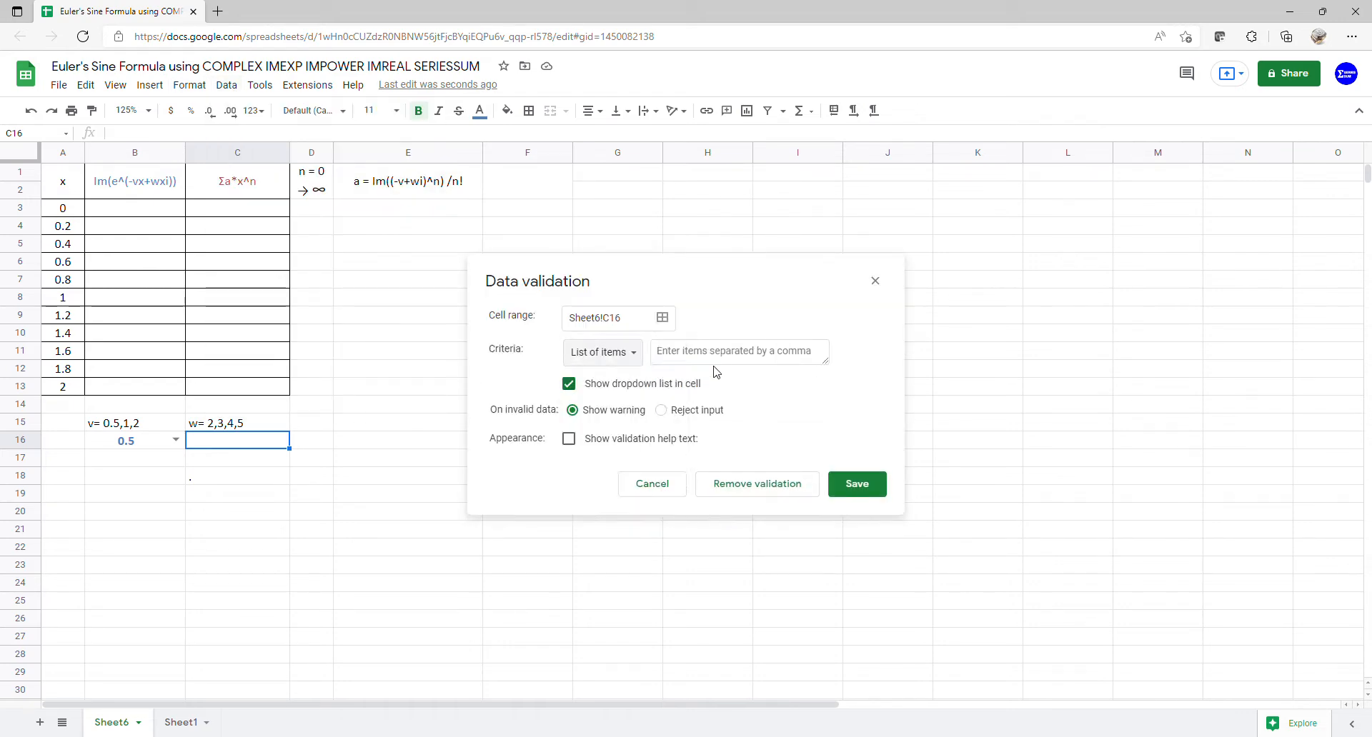
# - Copy the w values 2,3,4,5 from C15 as the dropdown items for C16, save the rule, and choose 2 in C16
pyautogui.click(220, 427)
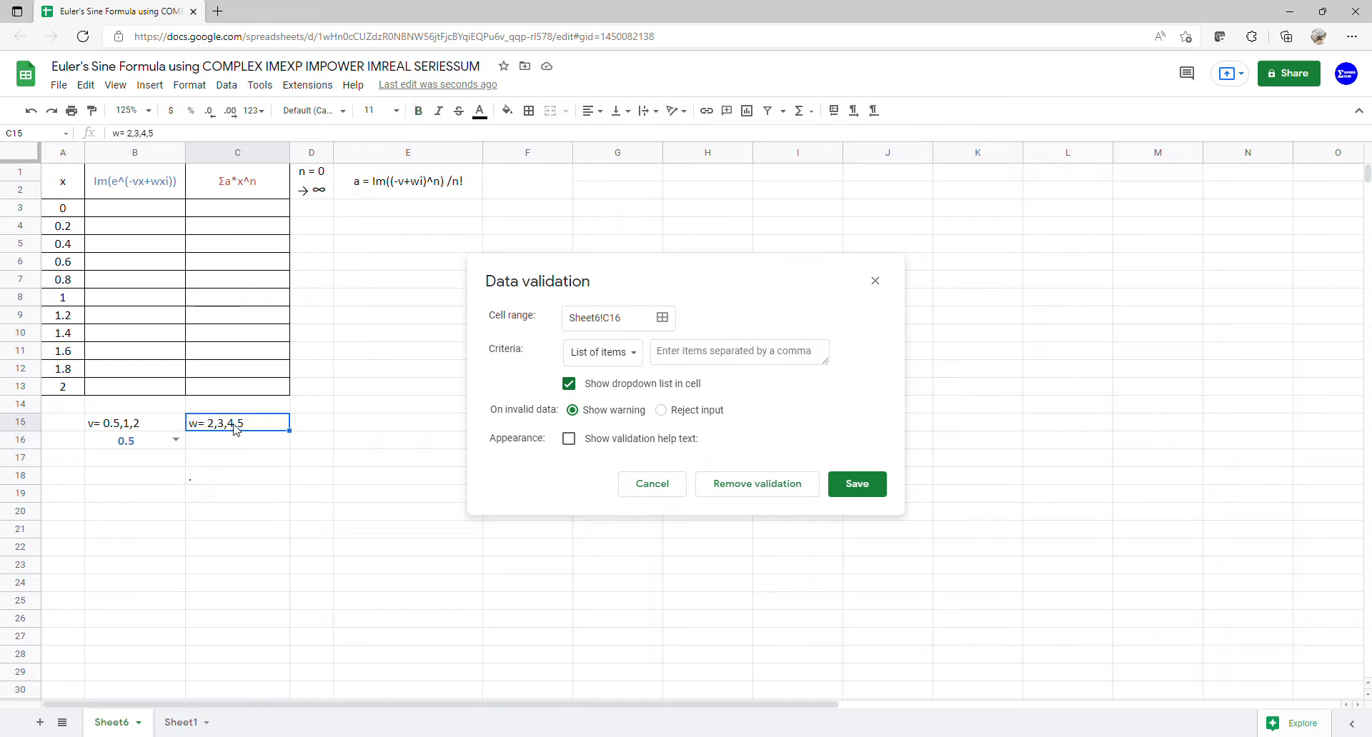
pyautogui.doubleClick(132, 134)
pyautogui.hotkey('ctrl', 'c')
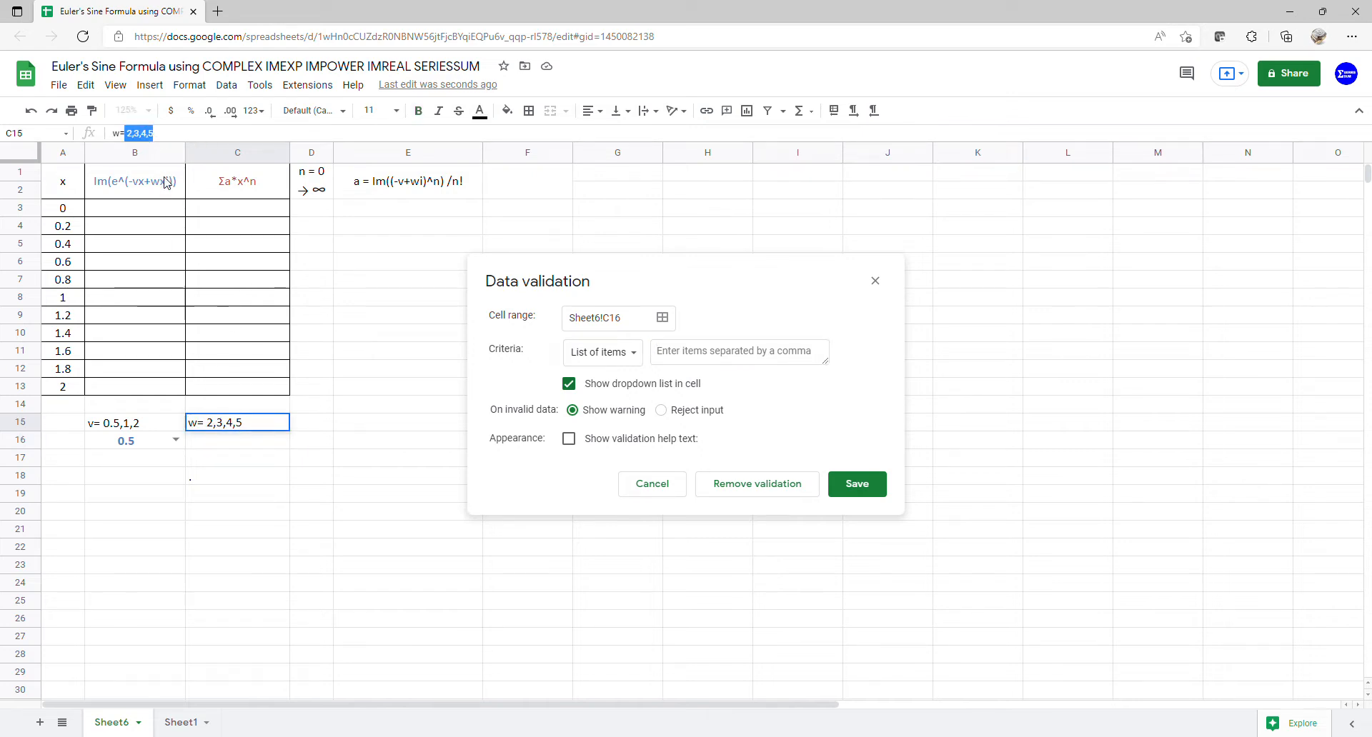
pyautogui.click(709, 361)
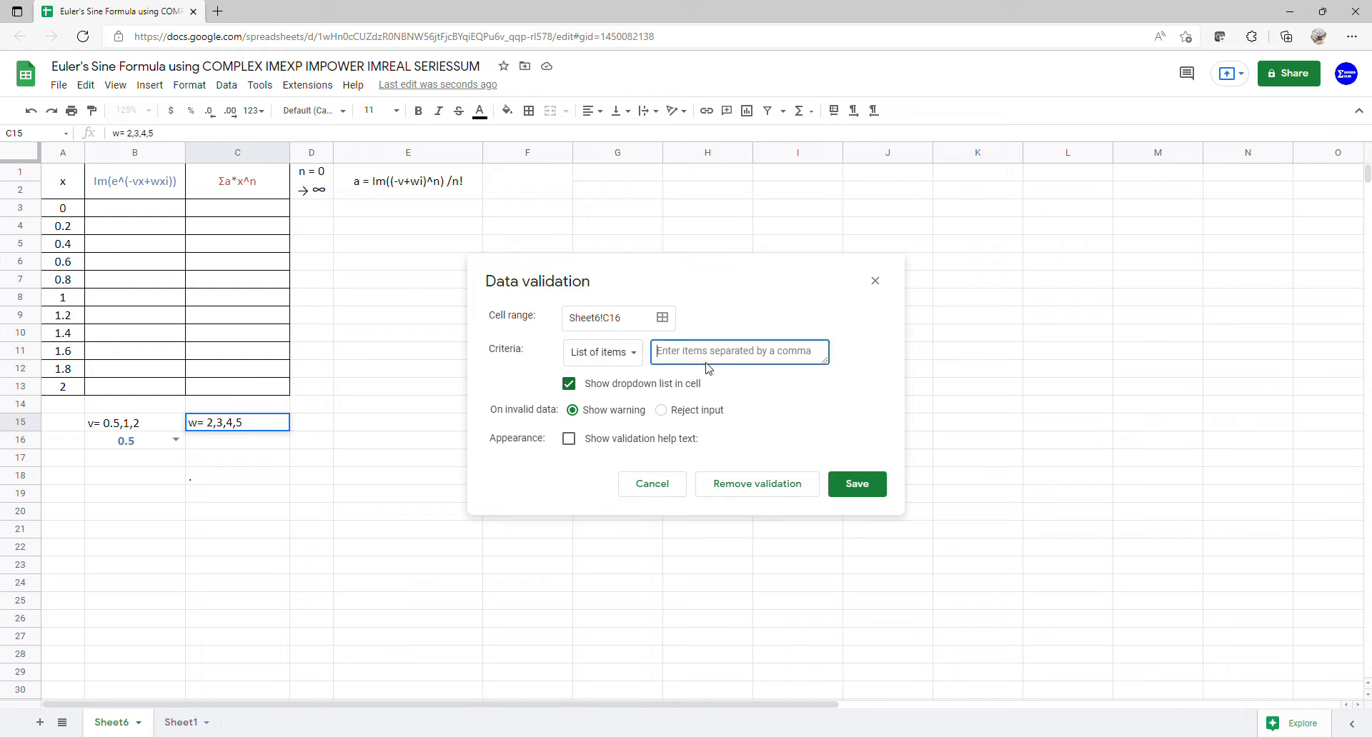
pyautogui.hotkey('ctrl', 'v')
pyautogui.click(874, 492)
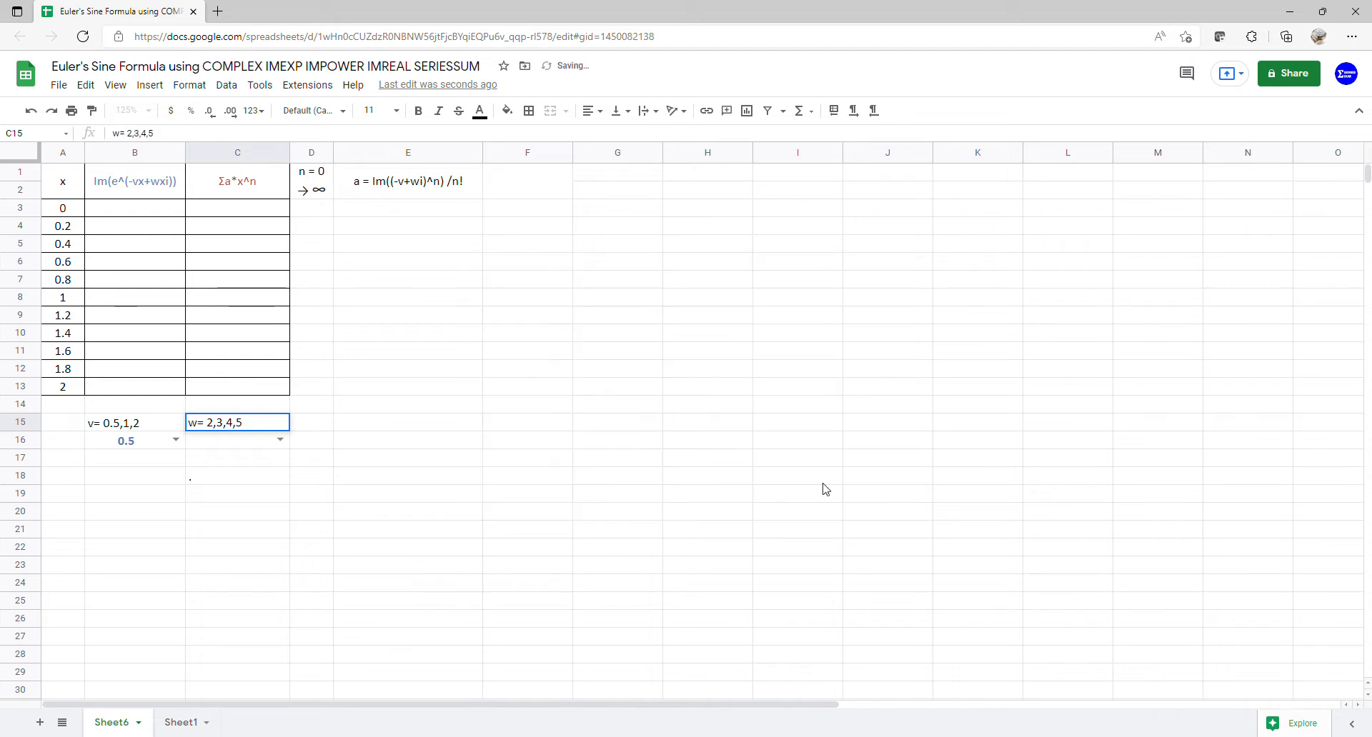
pyautogui.click(281, 439)
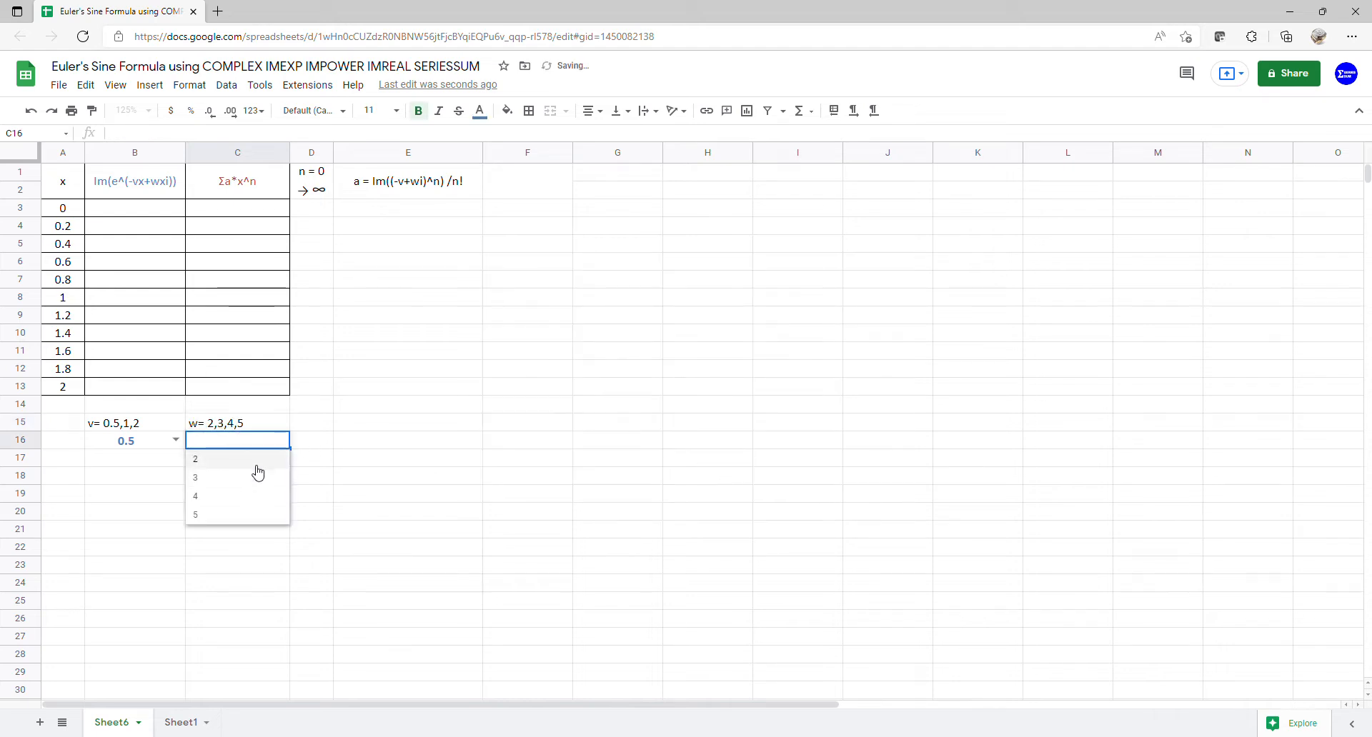
pyautogui.click(256, 461)
# - Duplicate the dropdown cells B16:C16 into B17:C17 and colour the copied values with the custom red
pyautogui.moveTo(145, 451); pyautogui.dragTo(224, 447)
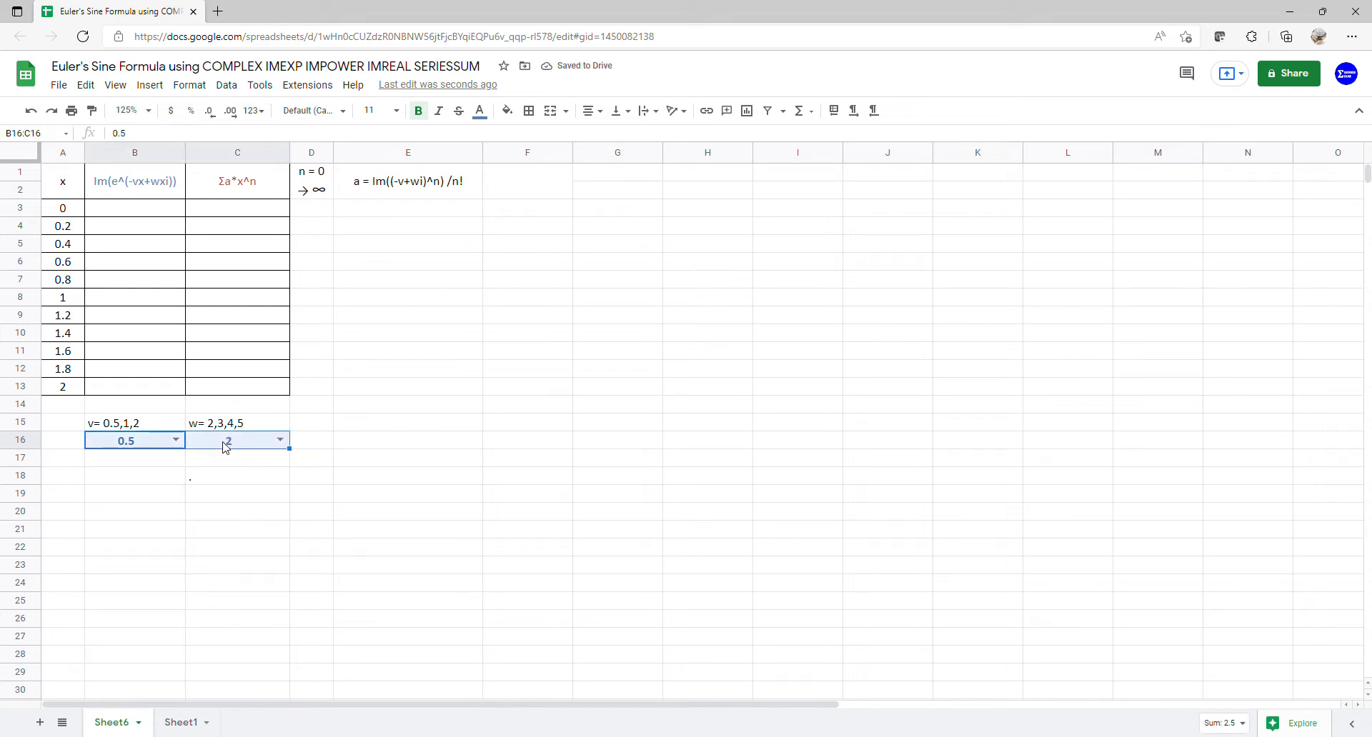
pyautogui.hotkey('ctrl', 'c')
pyautogui.click(168, 460)
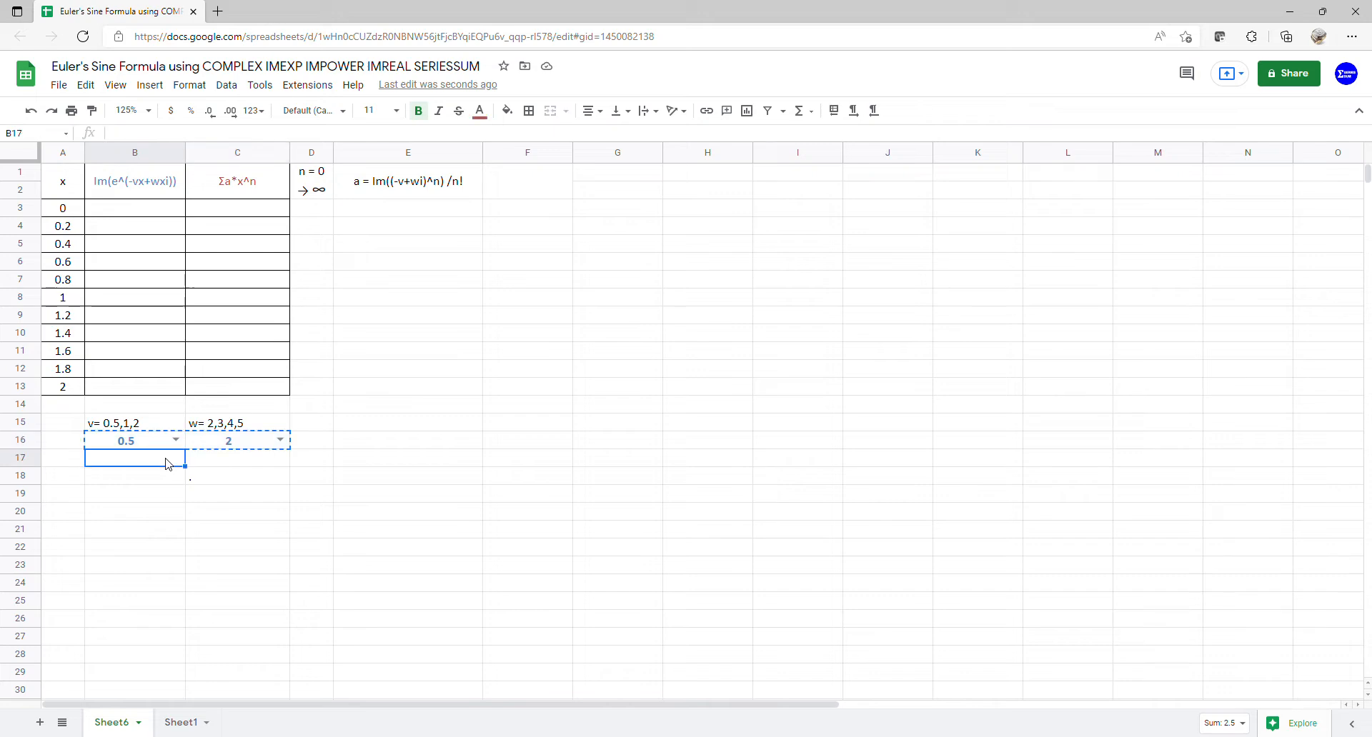
pyautogui.hotkey('ctrl', 'v')
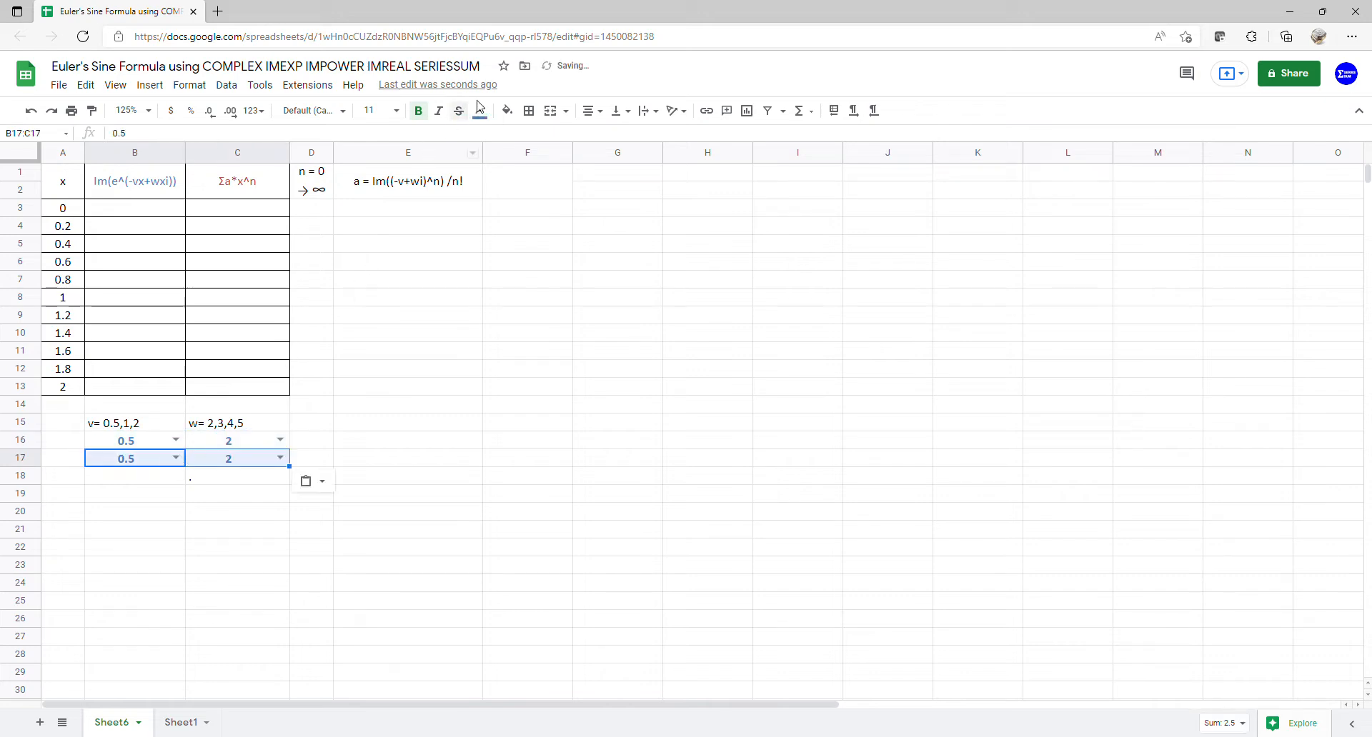
pyautogui.click(481, 111)
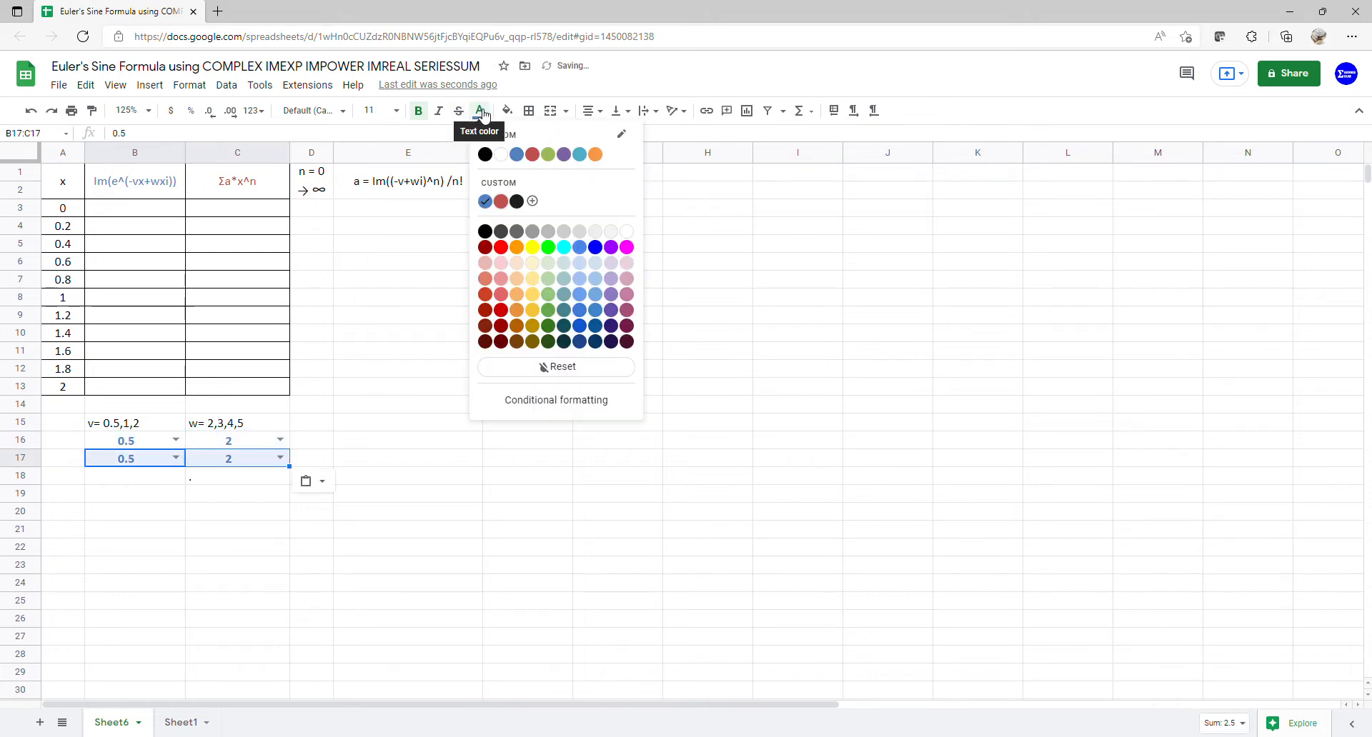
pyautogui.click(501, 201)
pyautogui.click(366, 350)
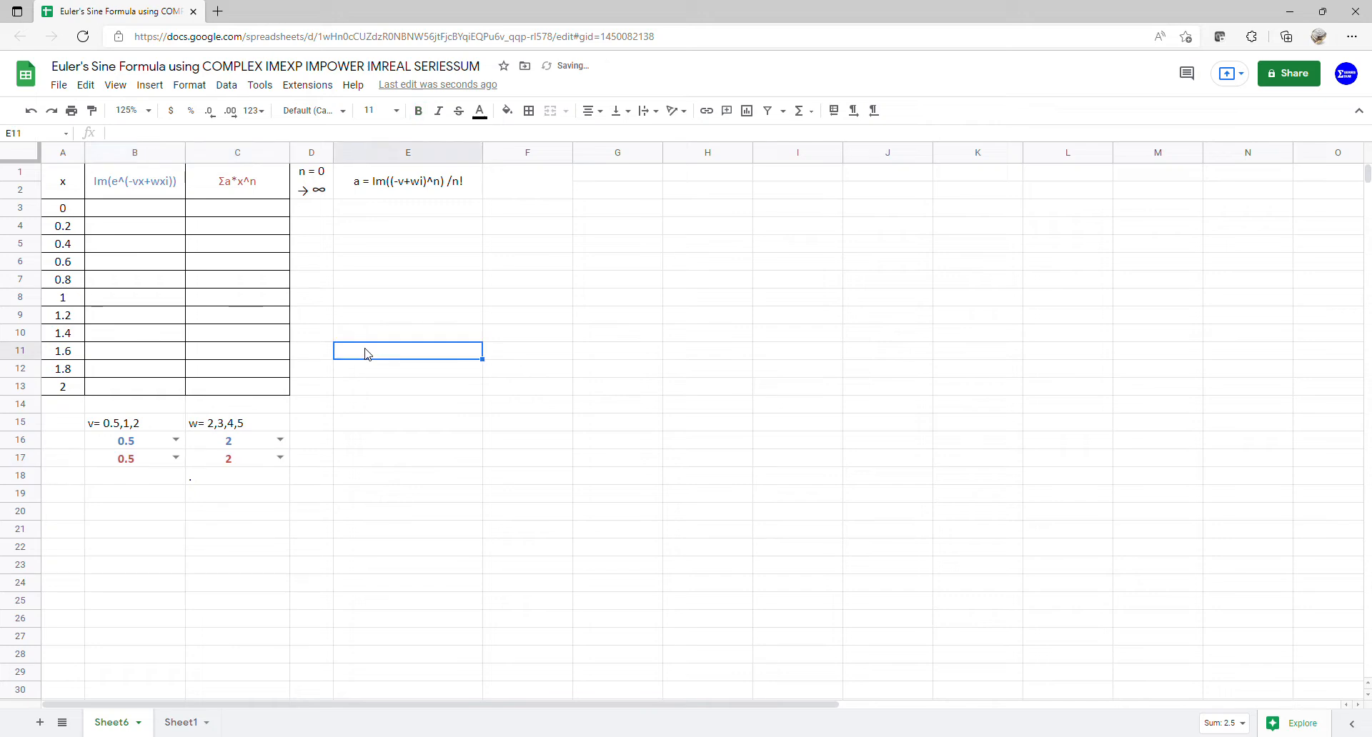
# - Begin an ARRAYFORMULA in B3 containing COMPLEX, with -B16*A3:A13 as the real part
pyautogui.click(160, 212)
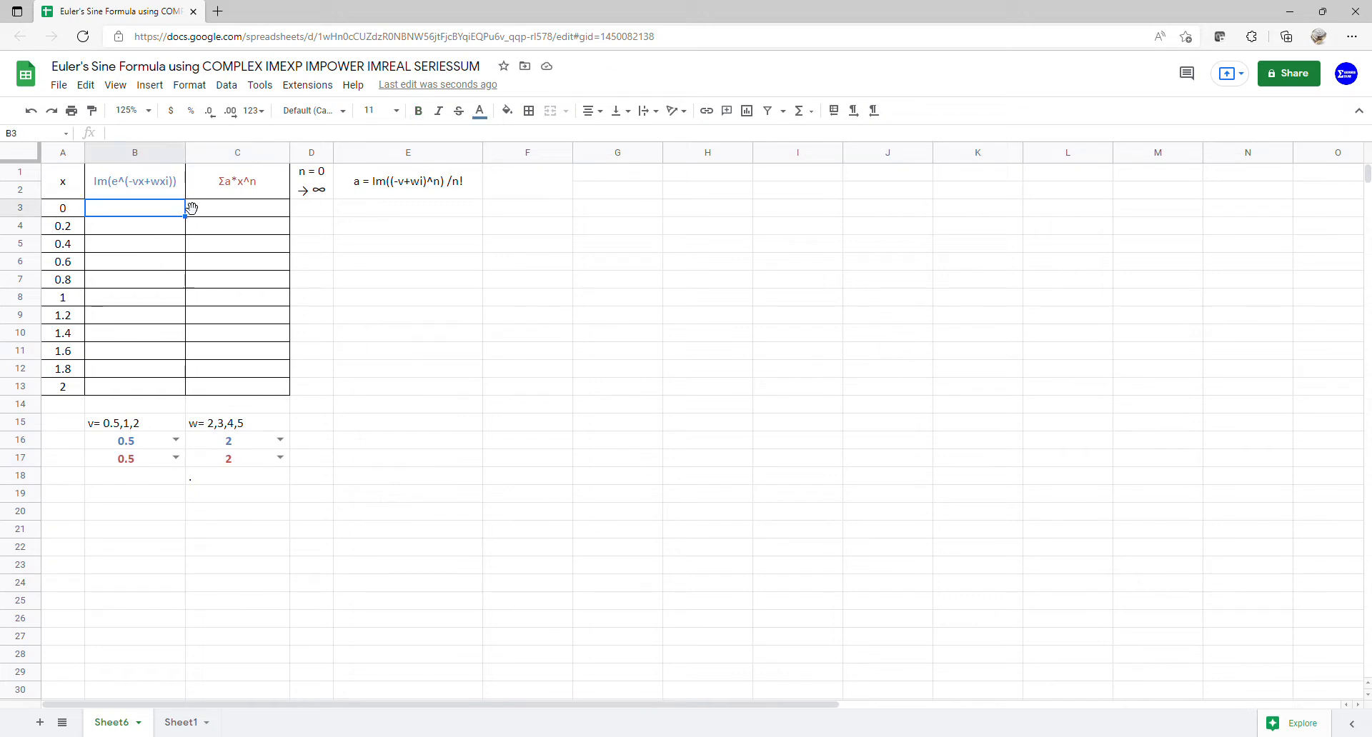
pyautogui.write('=')
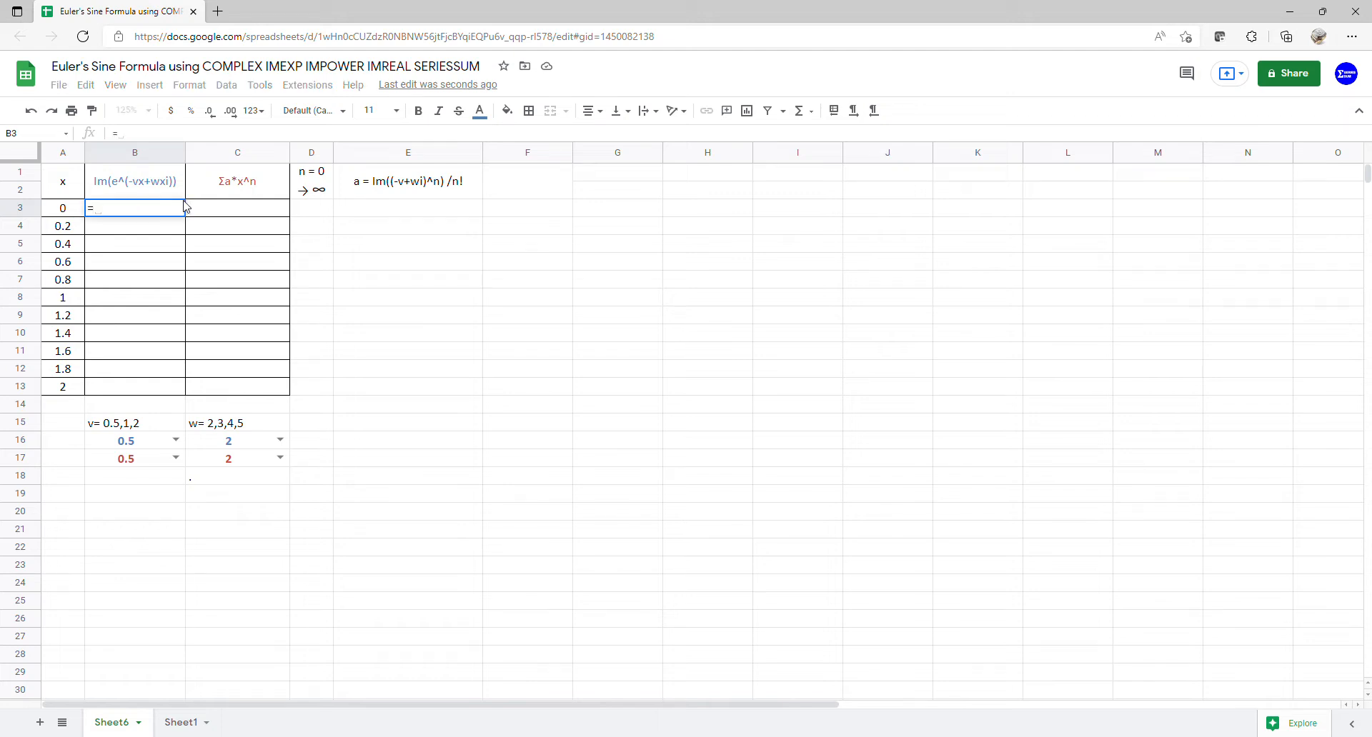
pyautogui.write('arra')
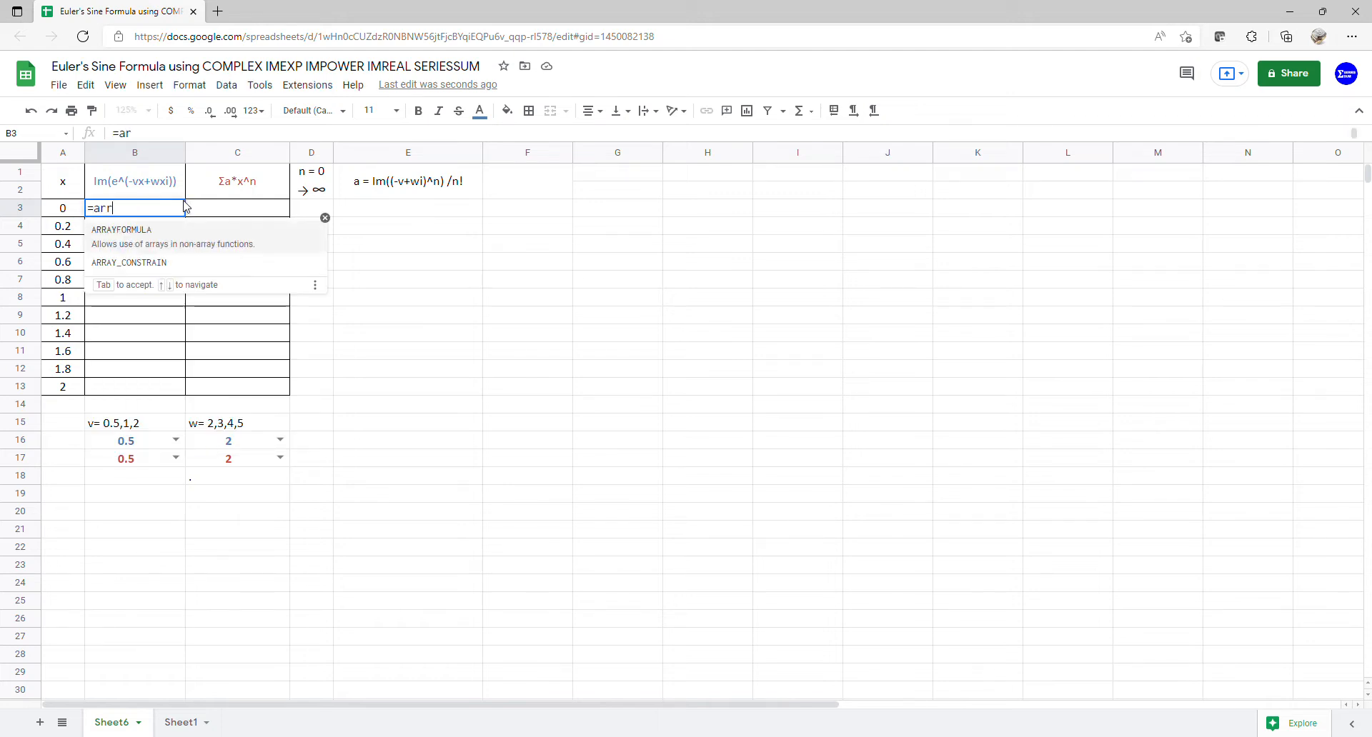
pyautogui.press('Tab')
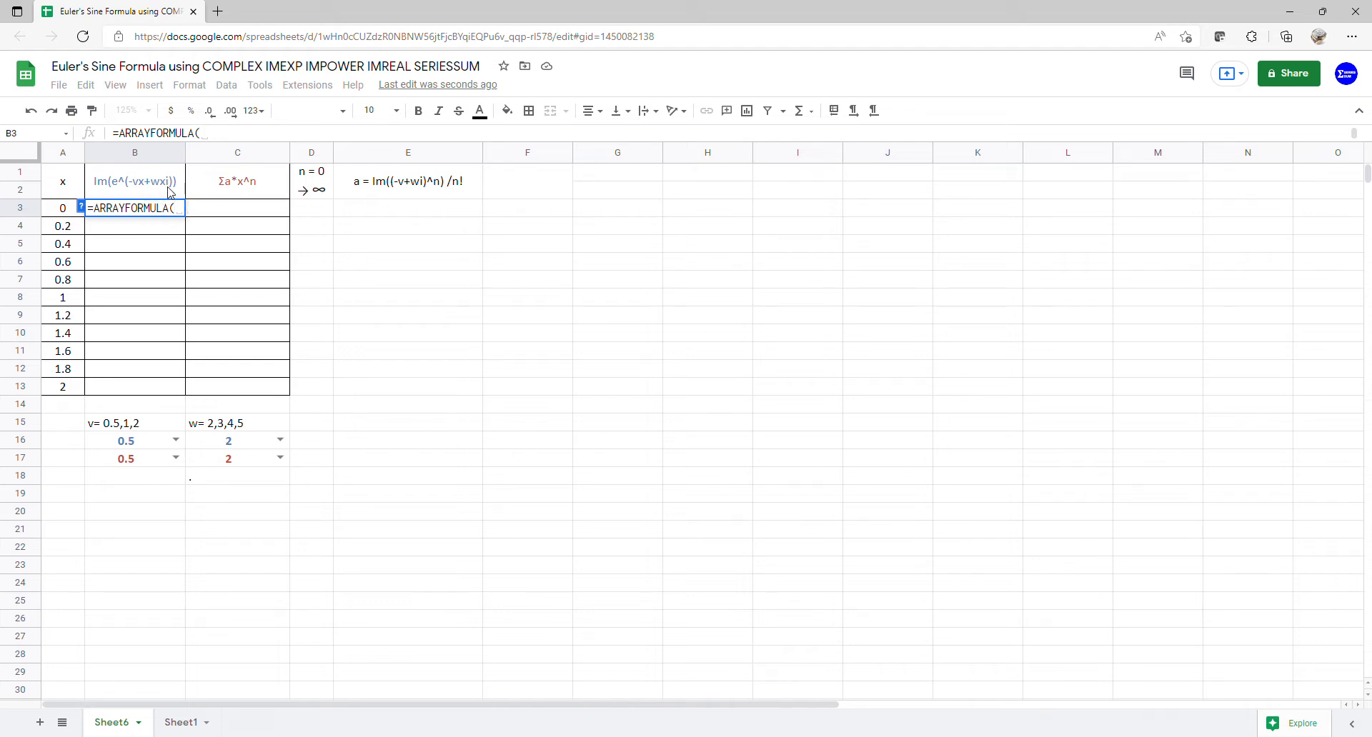
pyautogui.write('compl')
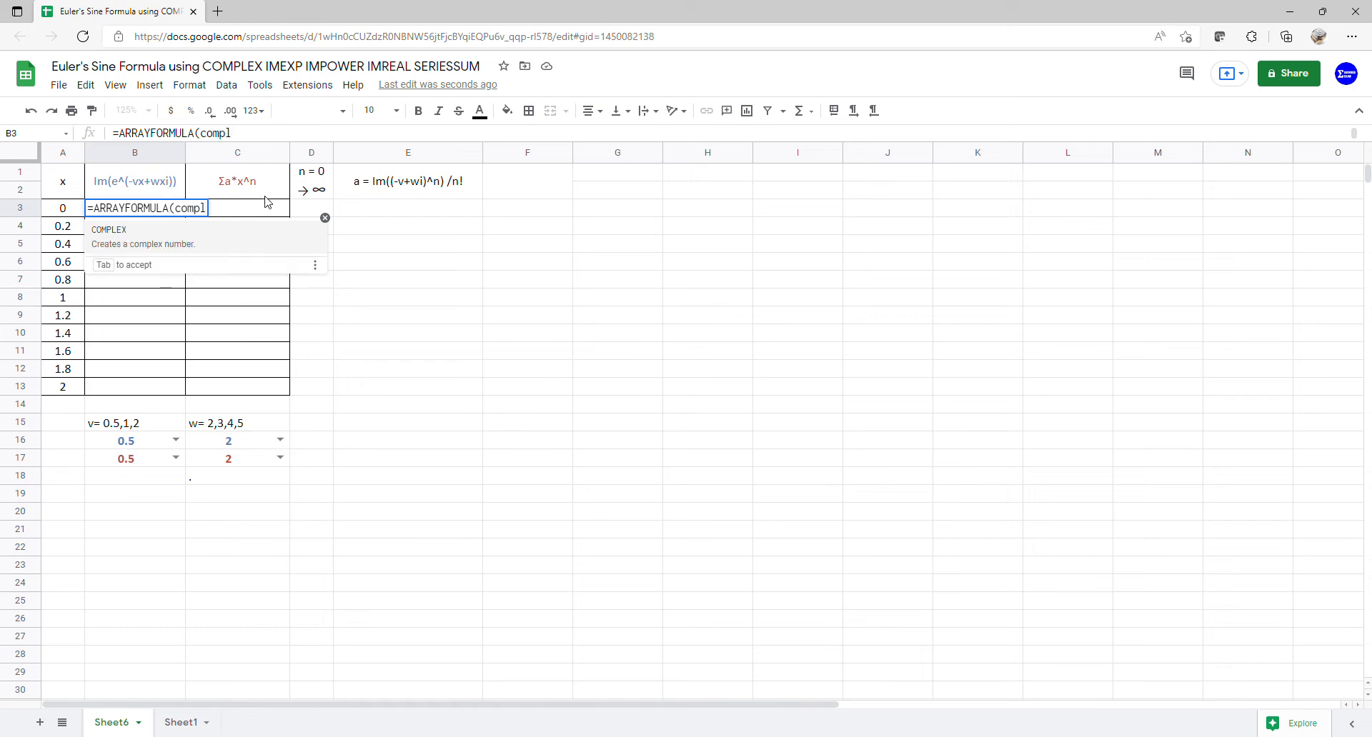
pyautogui.click(123, 230)
pyautogui.write('-')
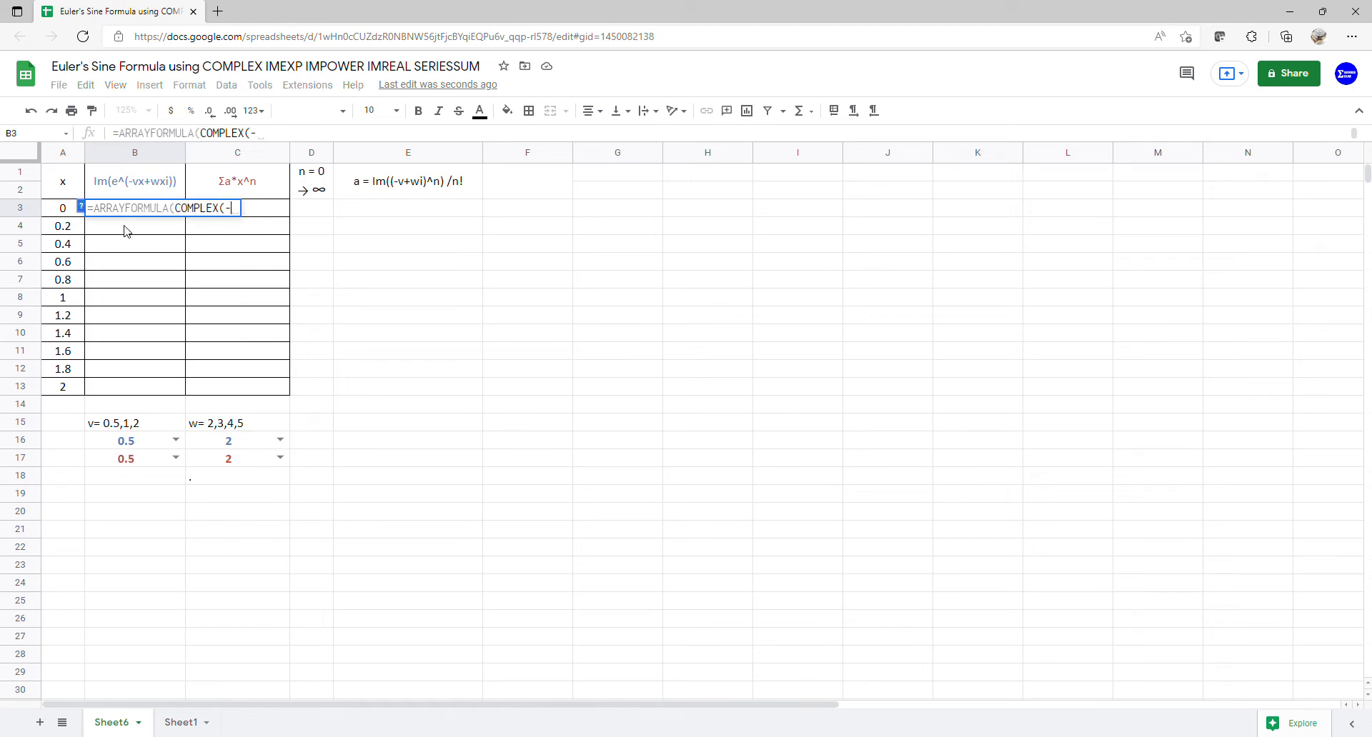
pyautogui.click(129, 447)
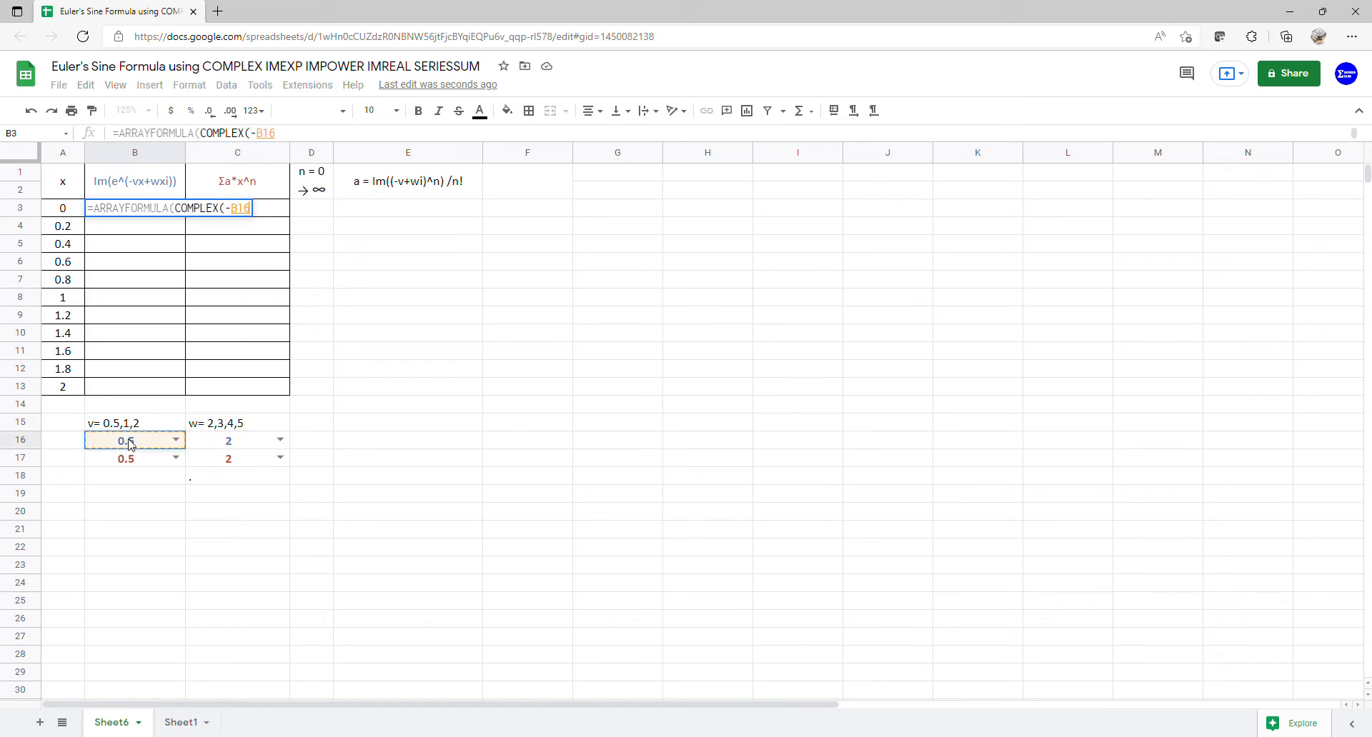
pyautogui.write('*')
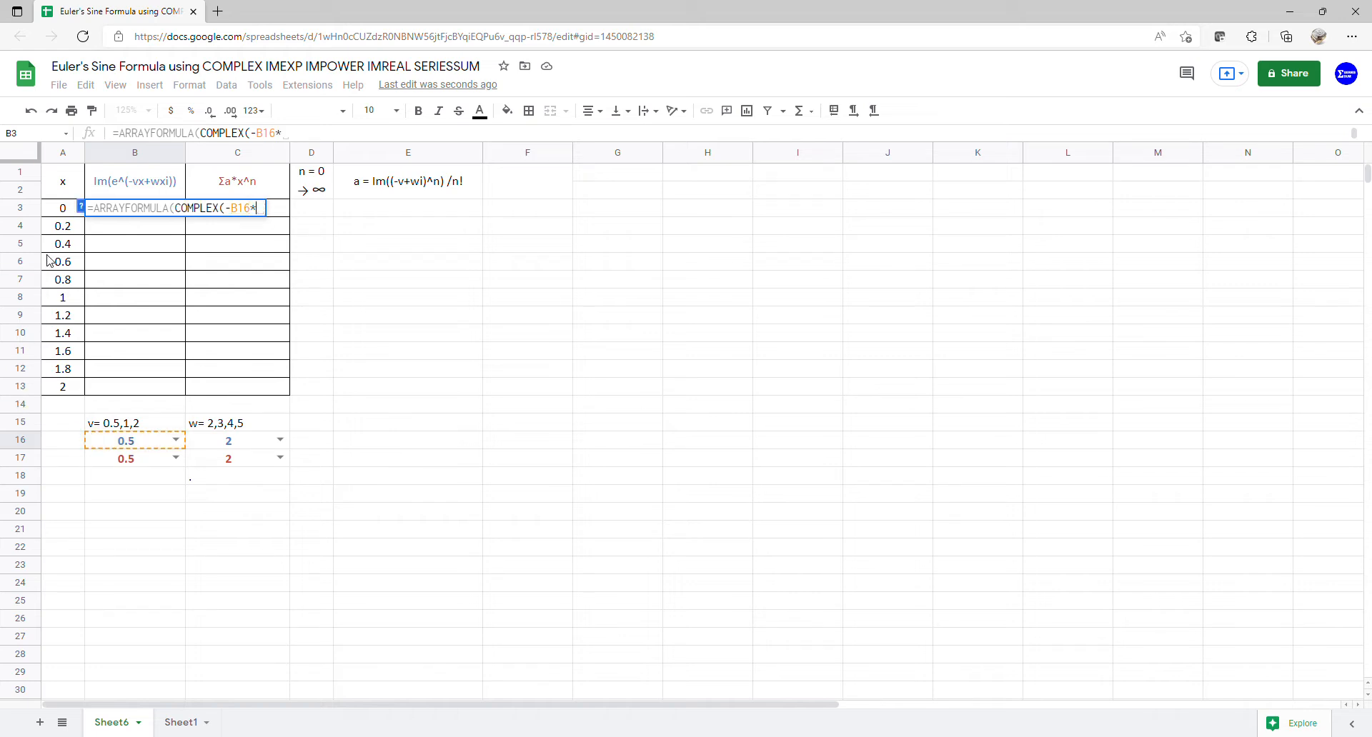
pyautogui.moveTo(62, 212); pyautogui.dragTo(51, 386)
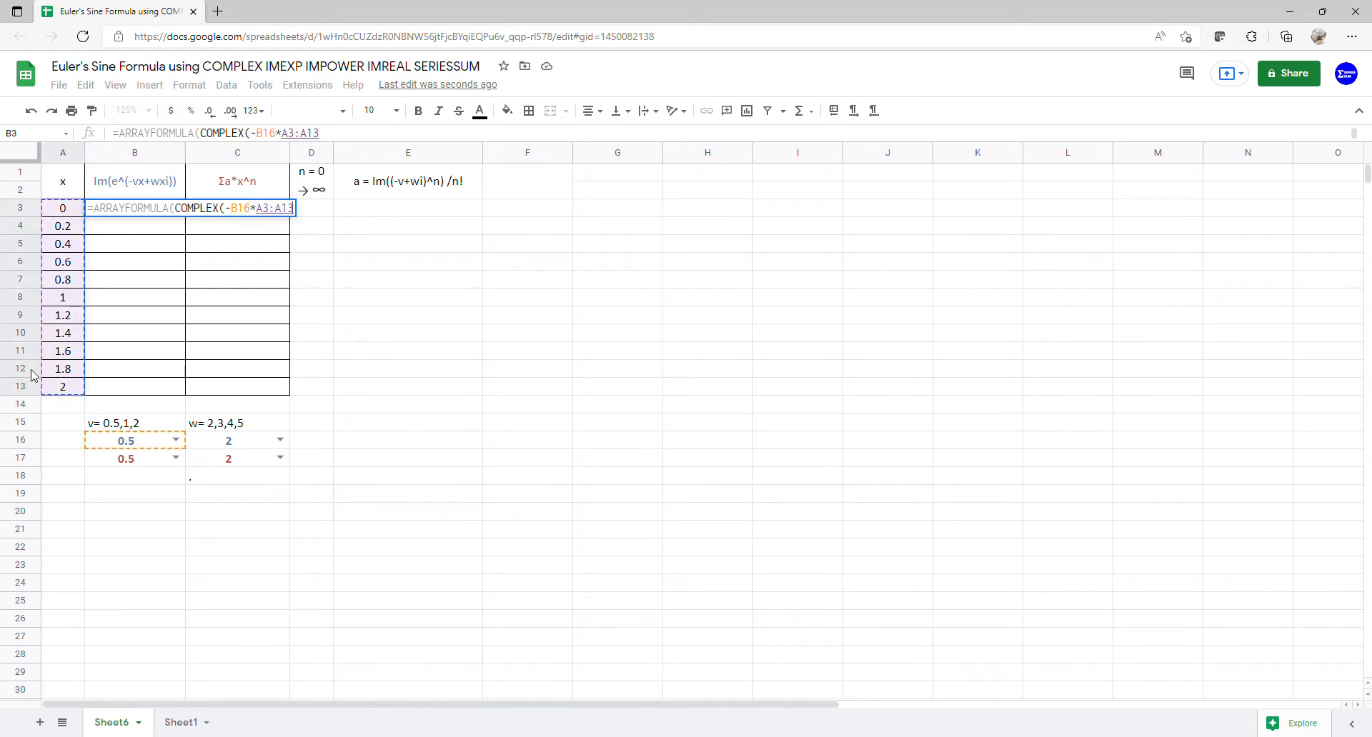
# - Add C16*A3:A13 as the imaginary part of the COMPLEX function and enter the B3 formula
pyautogui.write(',')
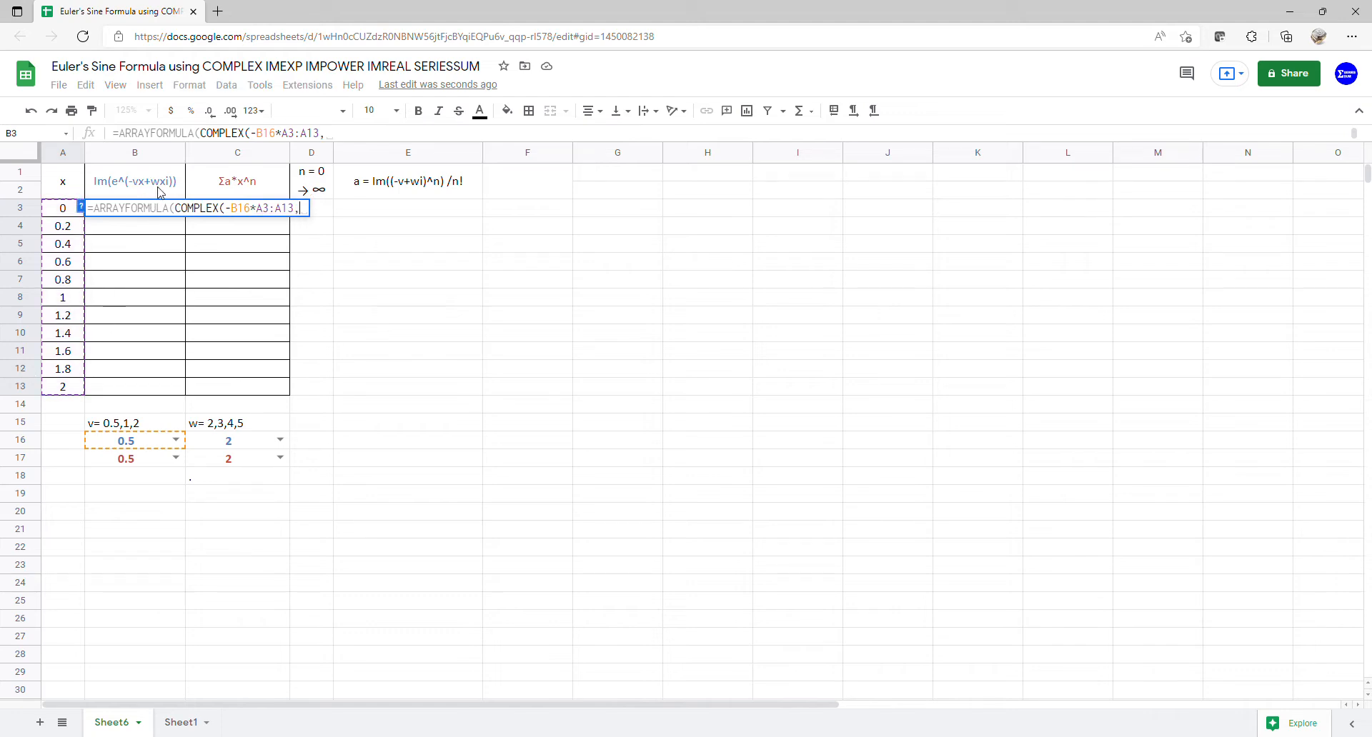
pyautogui.click(227, 445)
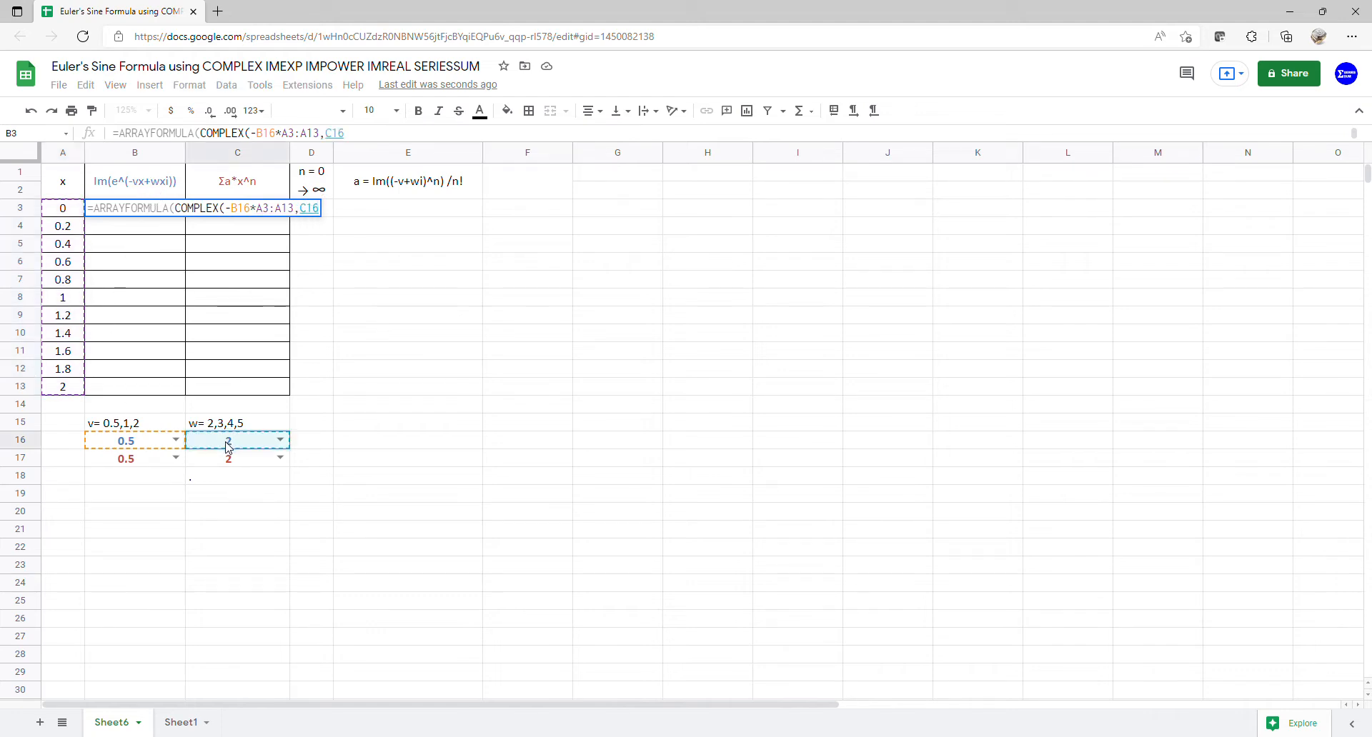
pyautogui.write('*')
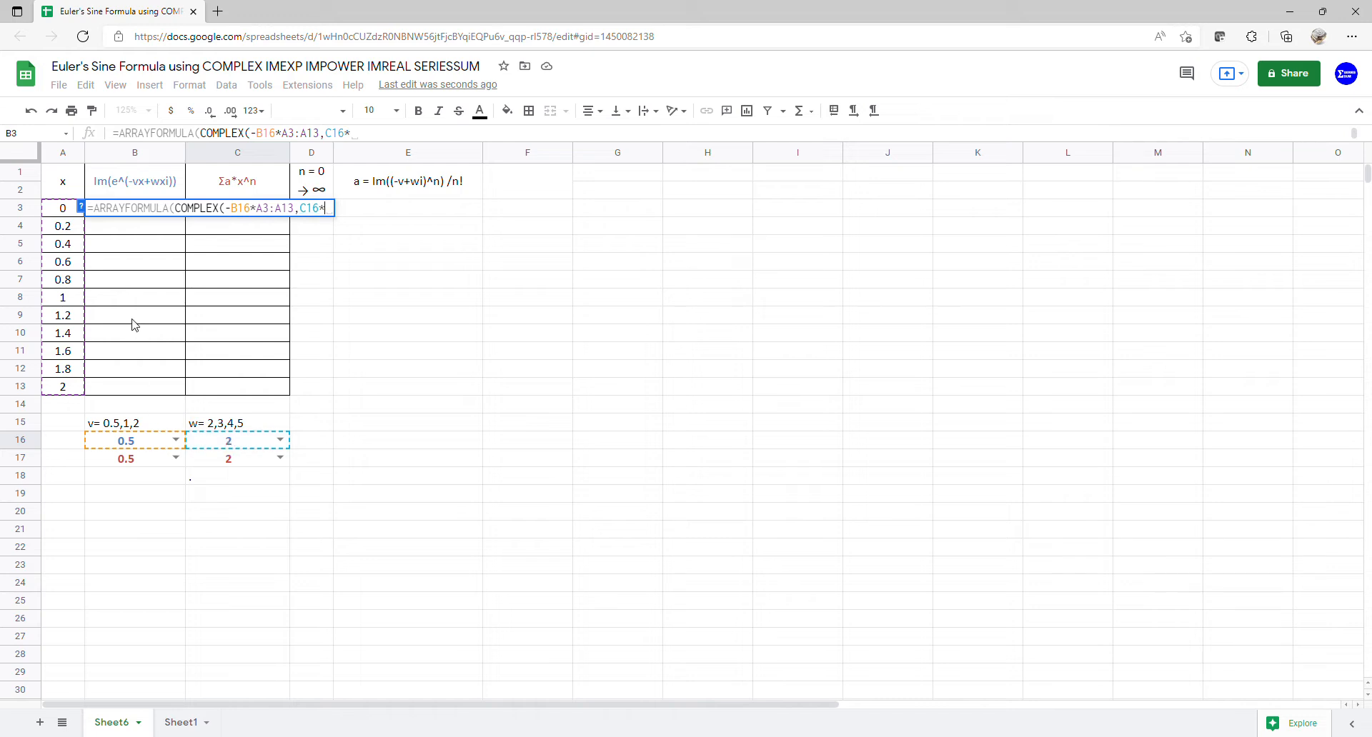
pyautogui.moveTo(68, 207); pyautogui.dragTo(71, 389)
pyautogui.press('Return')
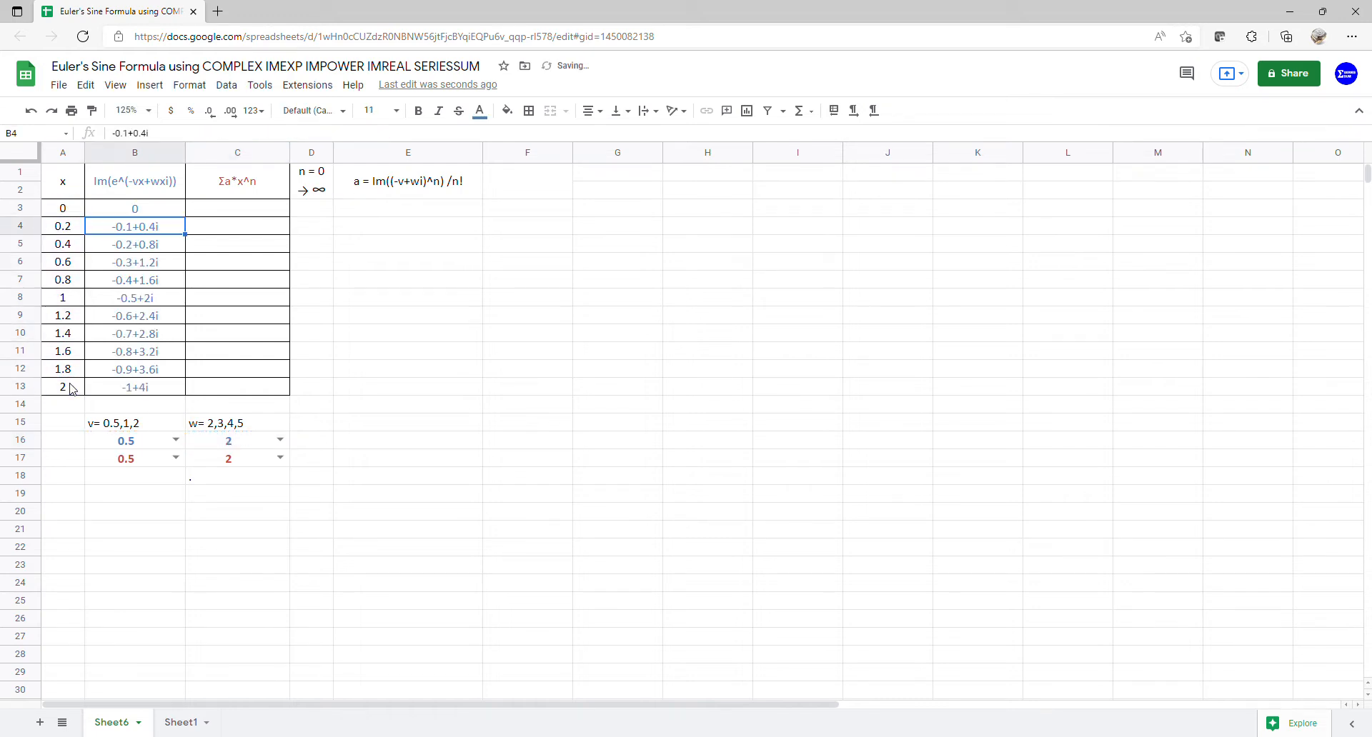
# - Wrap the COMPLEX function in the B3 array formula with IMEXP and enter the formula
pyautogui.click(170, 215)
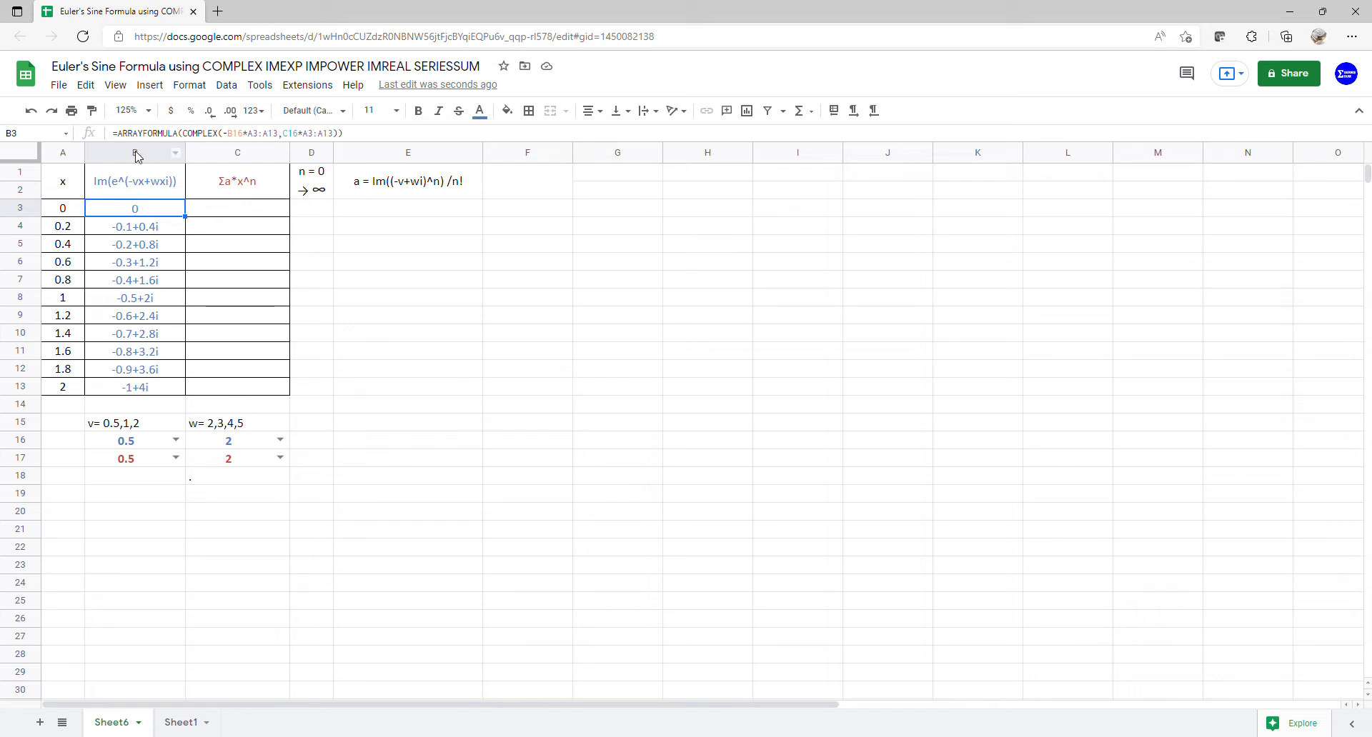
pyautogui.click(185, 139)
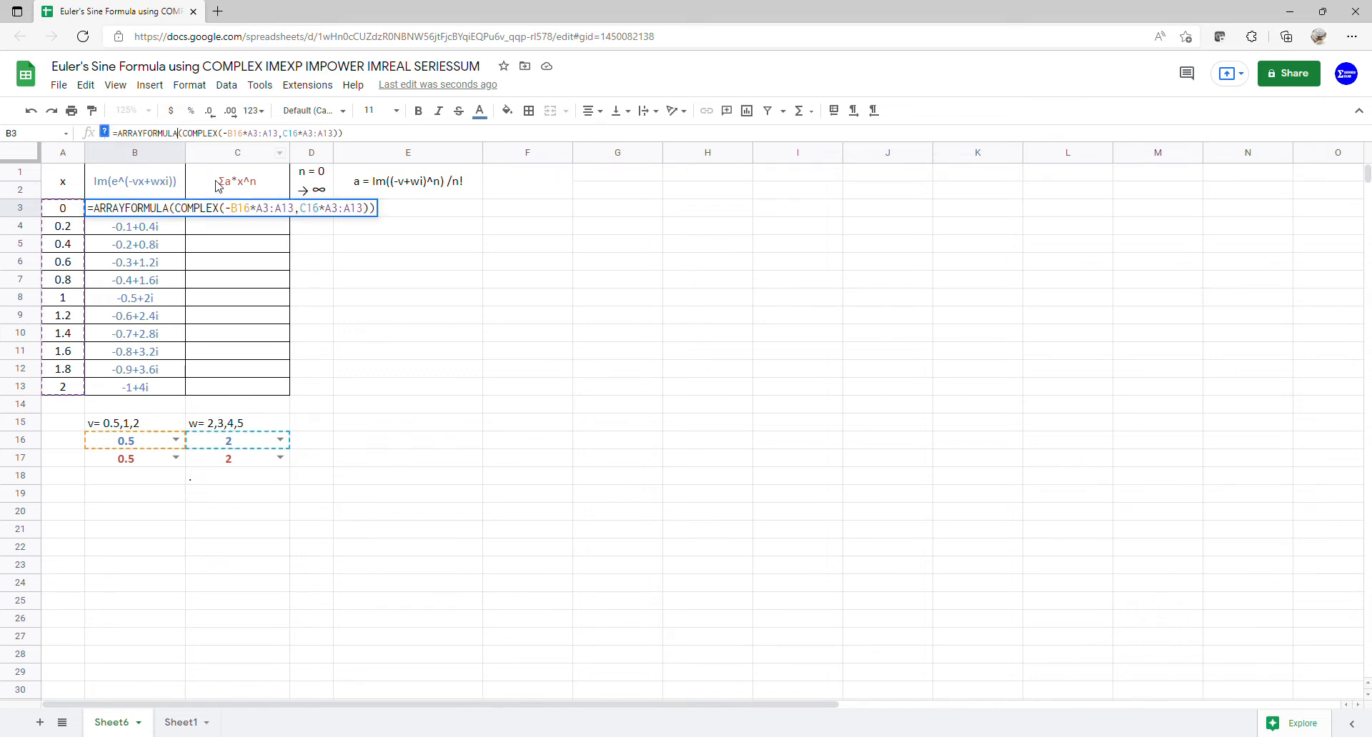
pyautogui.press('Right')
pyautogui.write('j')
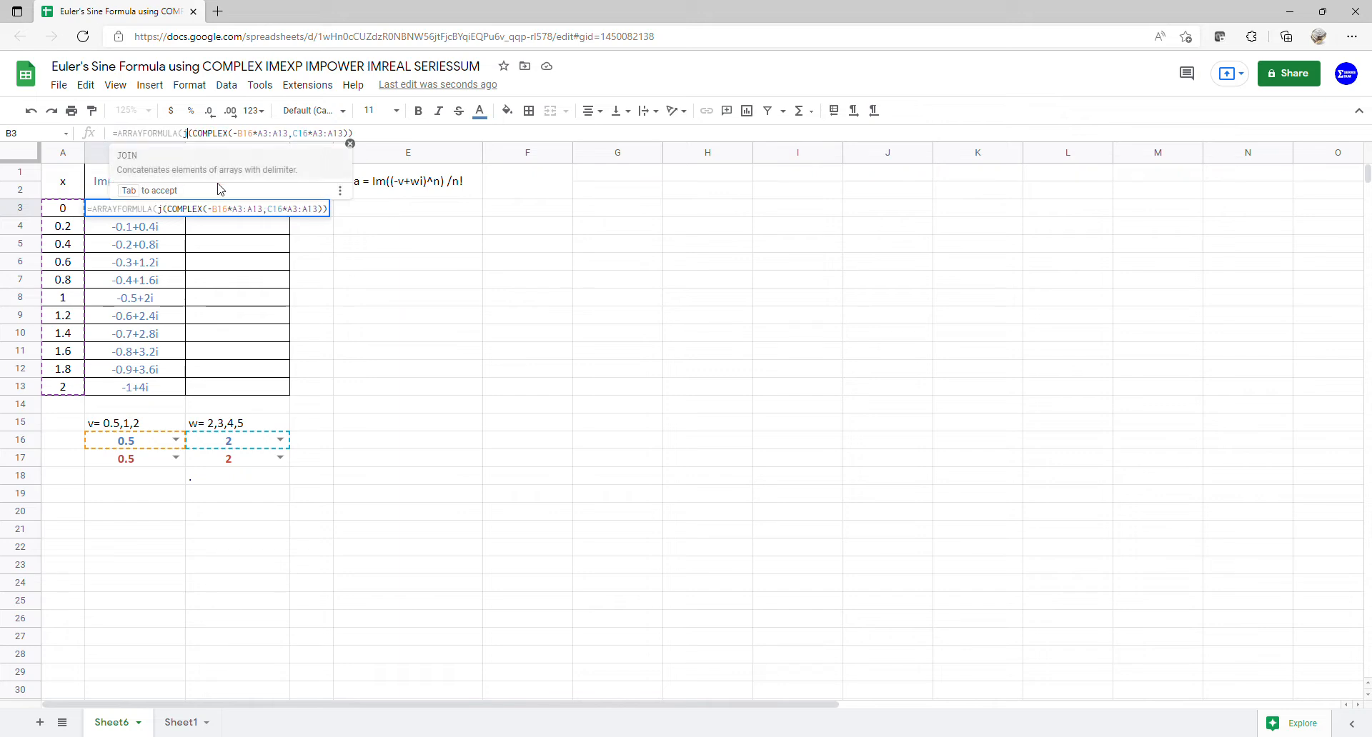
pyautogui.press('BackSpace')
pyautogui.write('imp')
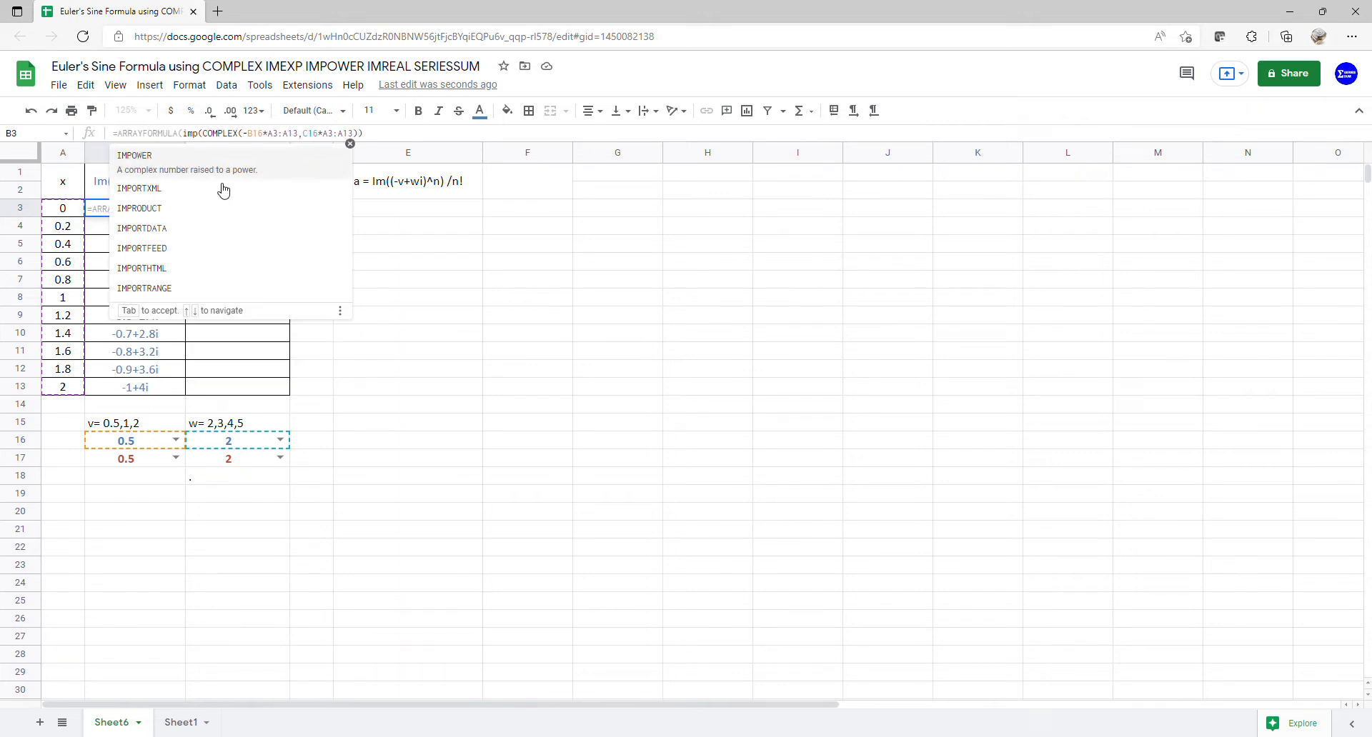
pyautogui.press('BackSpace')
pyautogui.write('e')
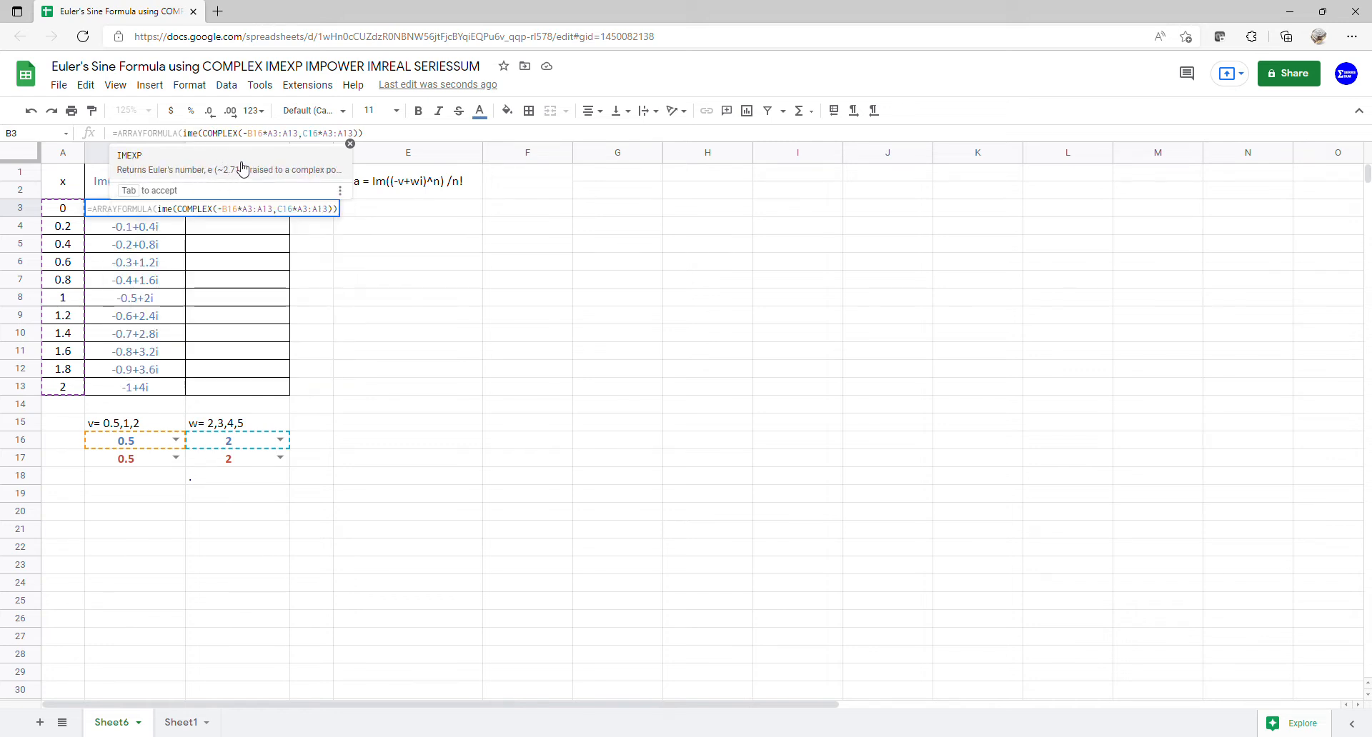
pyautogui.click(243, 170)
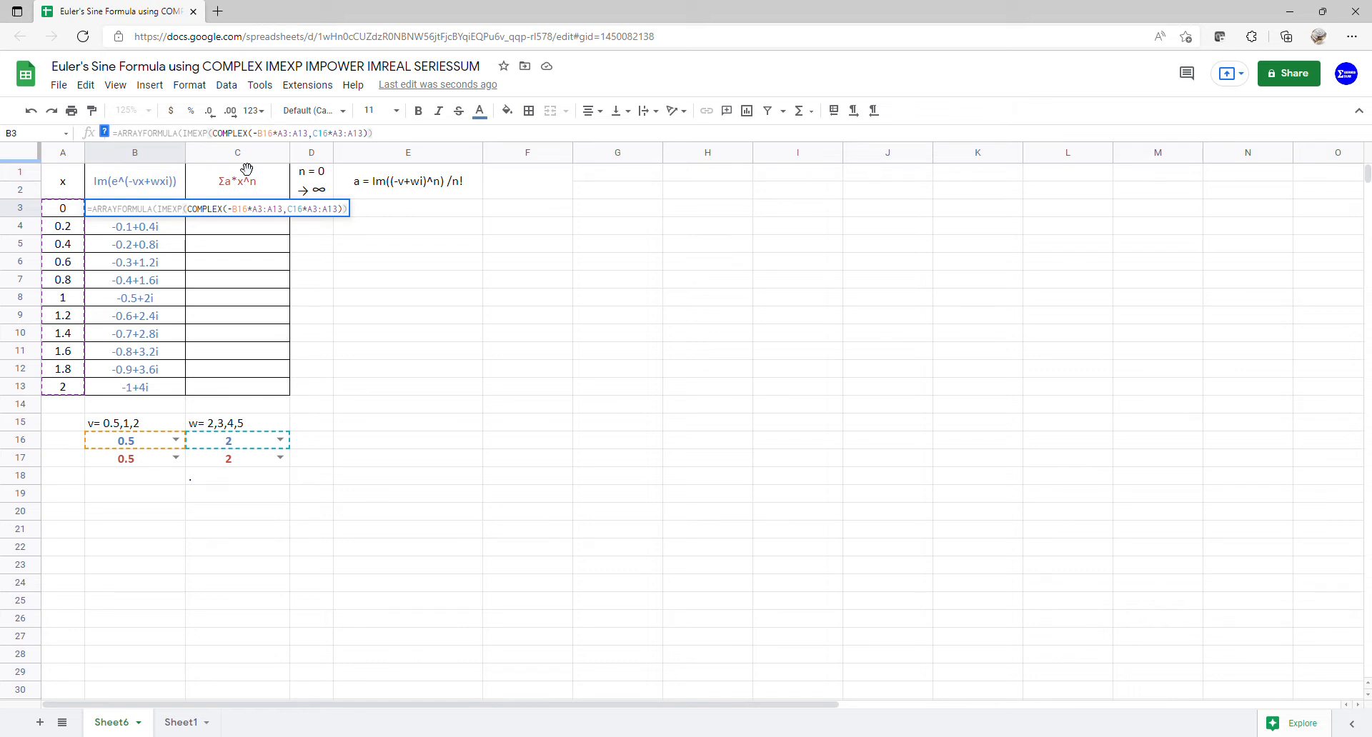
pyautogui.click(372, 136)
pyautogui.press('BackSpace')
pyautogui.press('BackSpace')
pyautogui.press('Return')
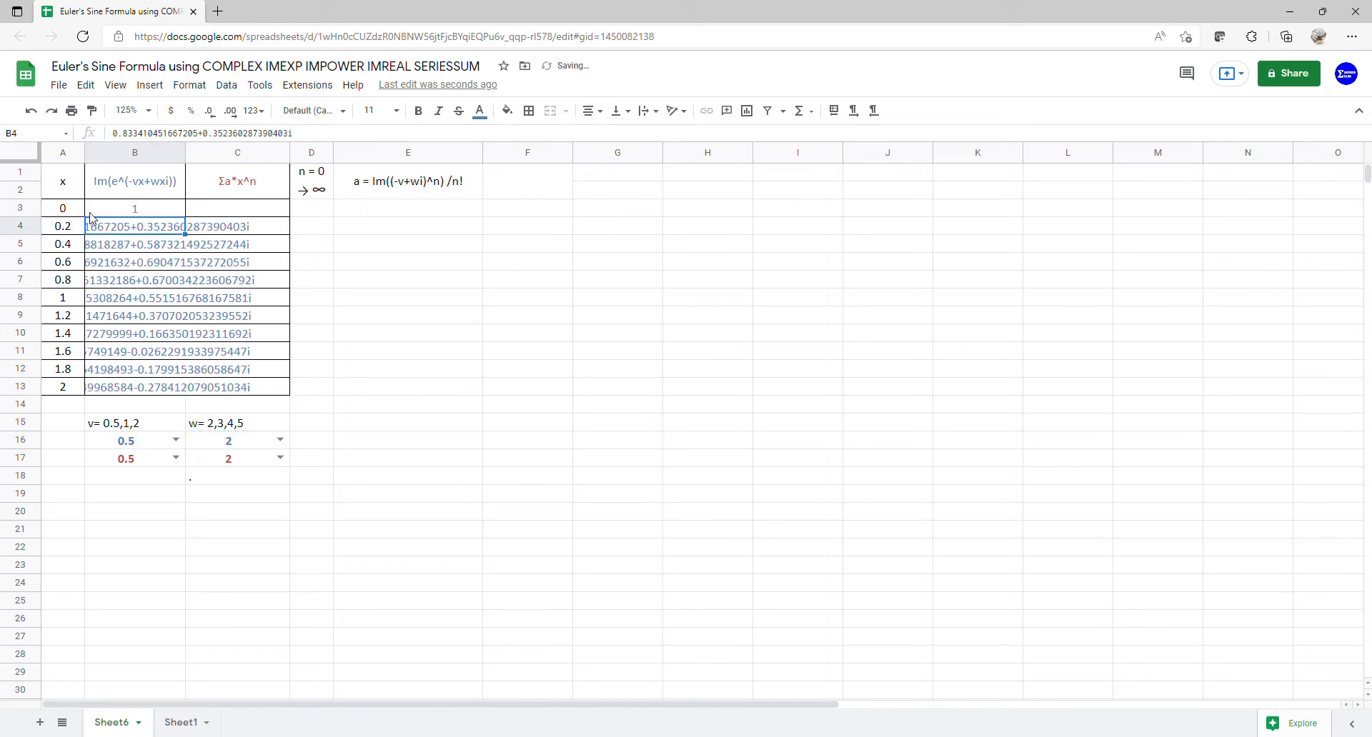
# - Wrap the IMEXP expression in the B3 array formula with IMAGINARY, enter it, and select the column from header to B13
pyautogui.click(131, 208)
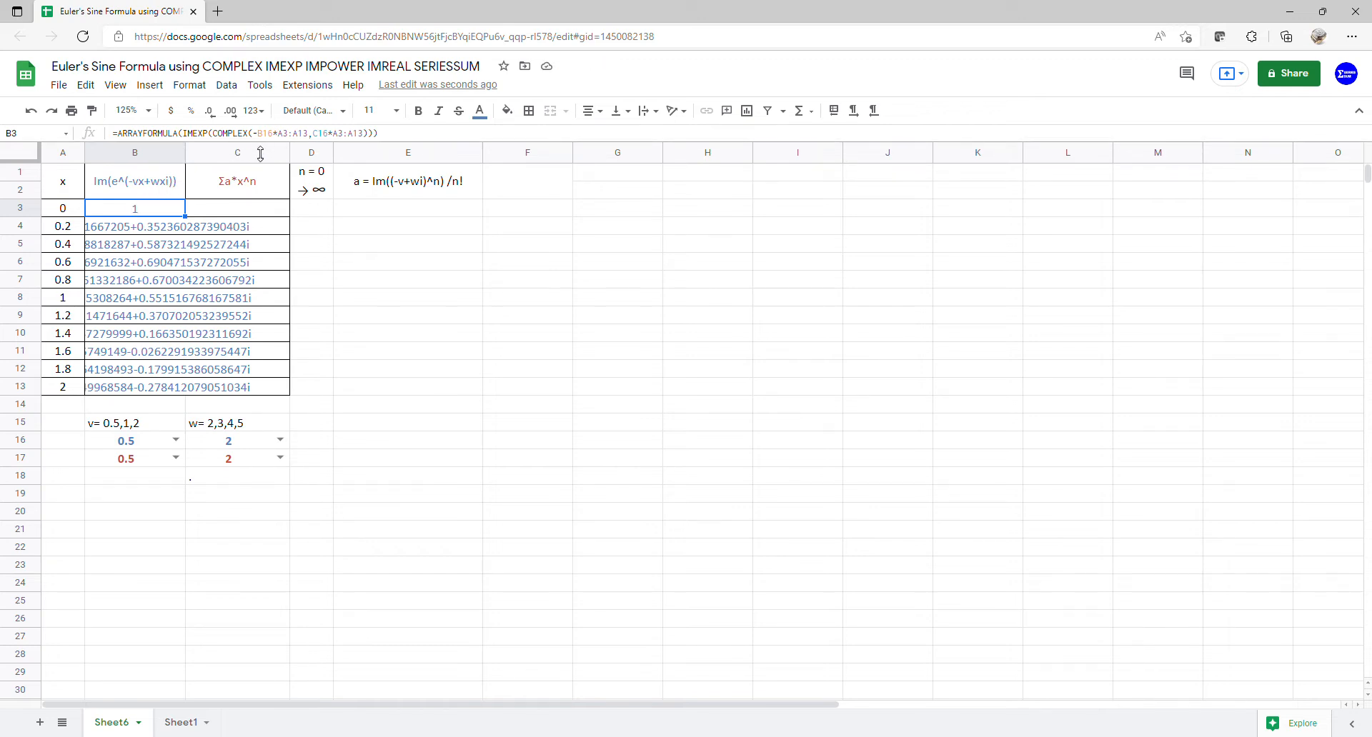
pyautogui.click(184, 135)
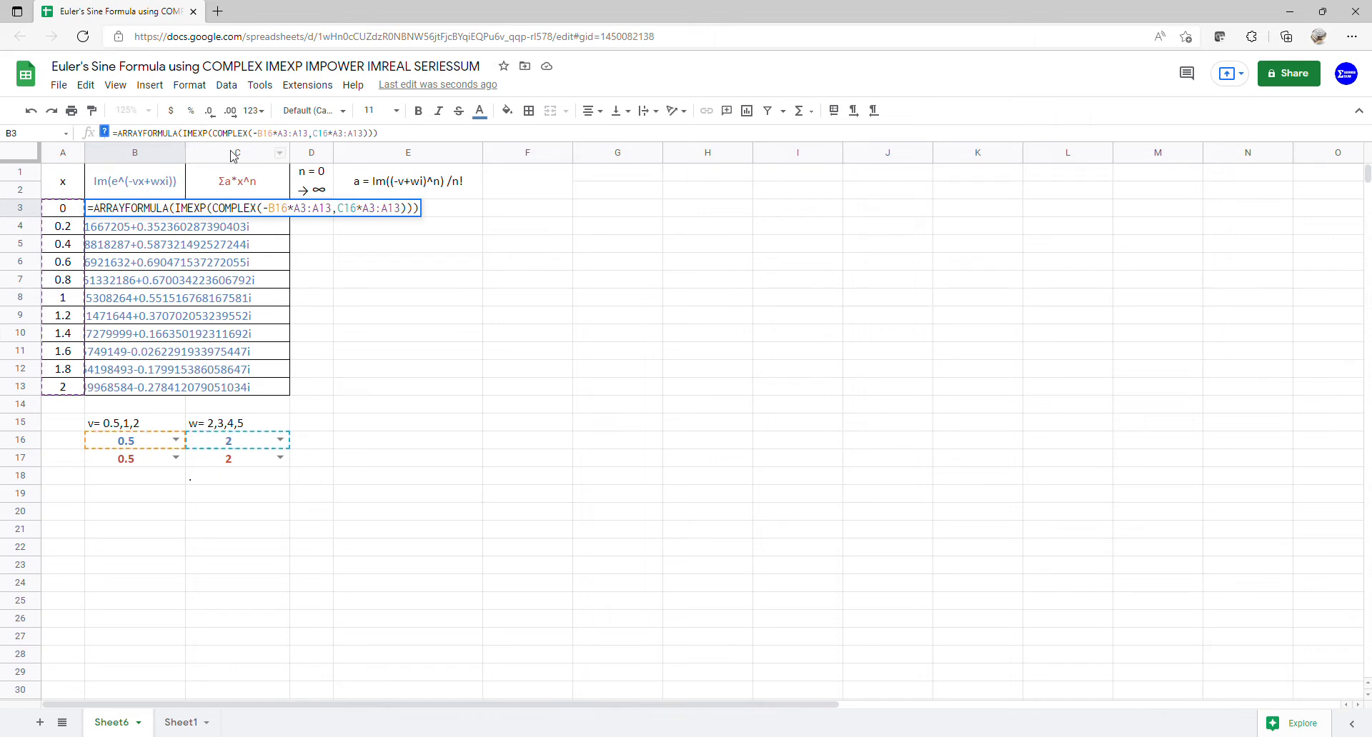
pyautogui.write('imag')
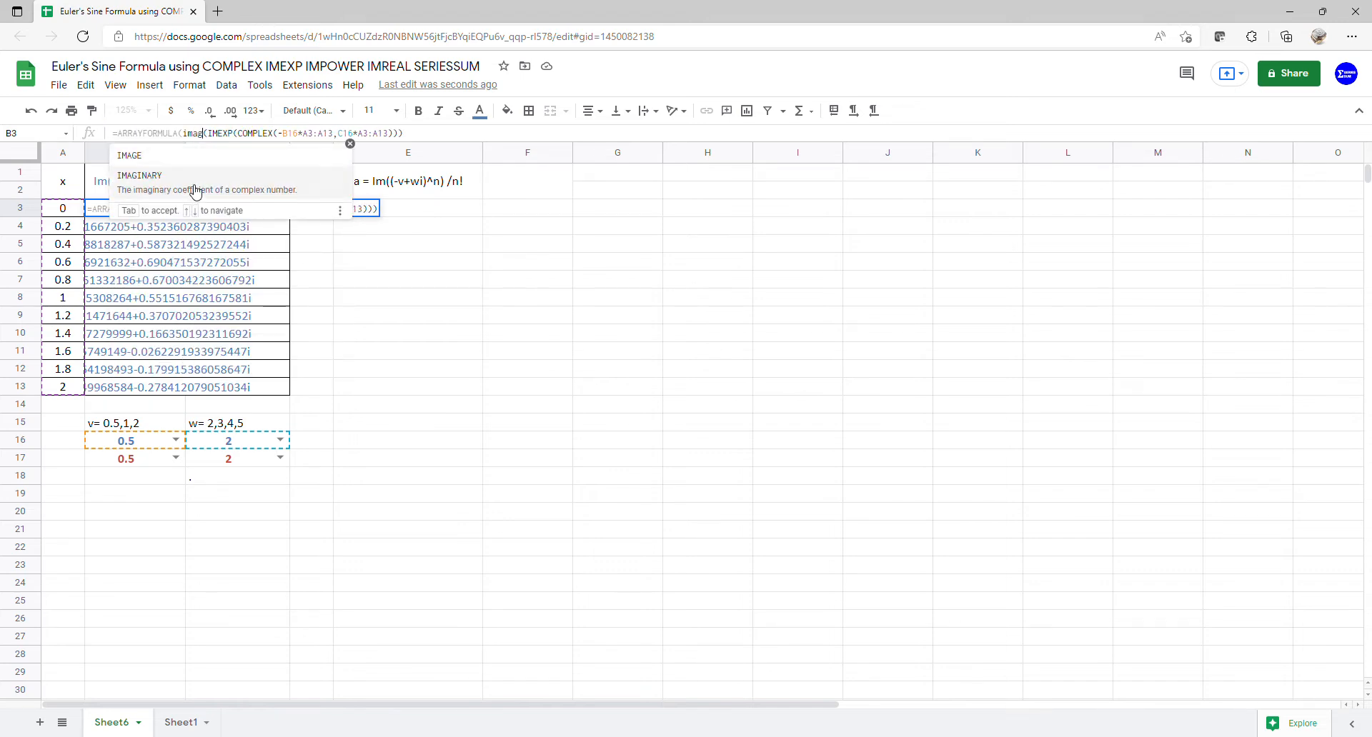
pyautogui.click(190, 189)
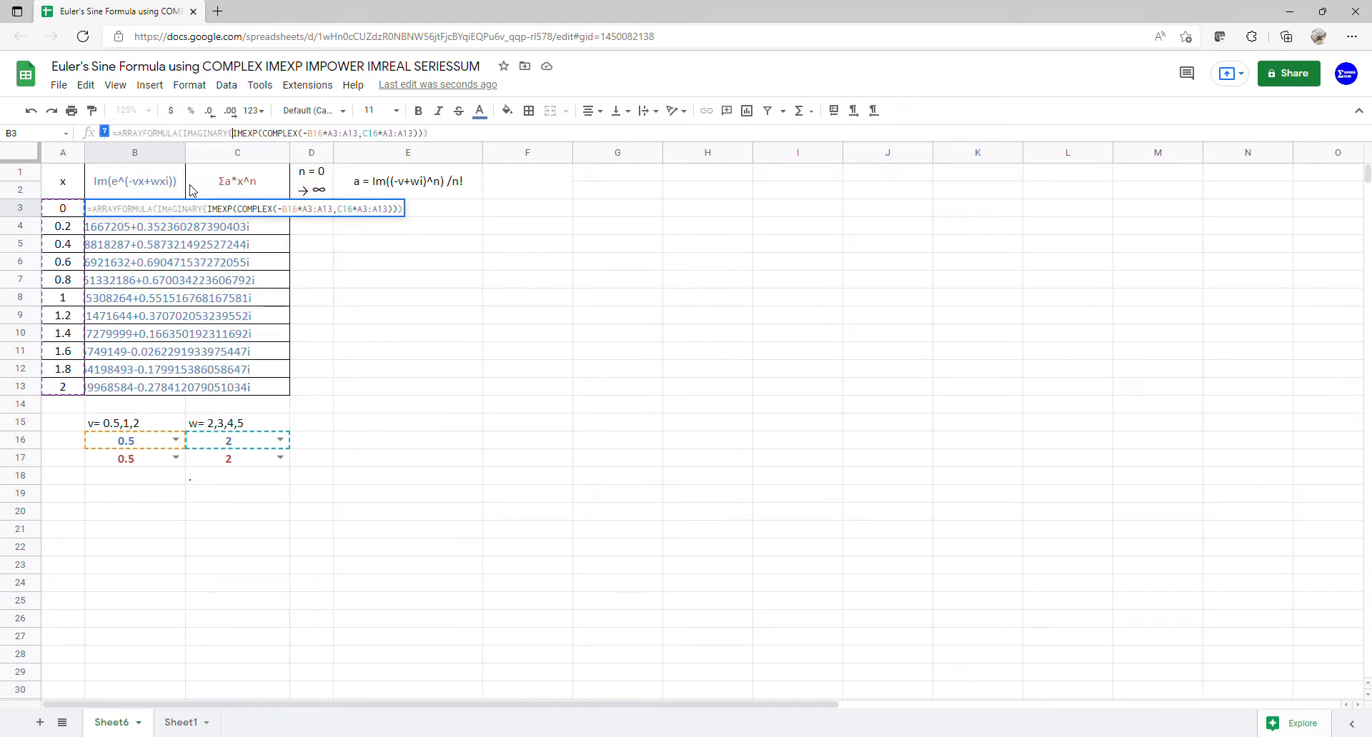
pyautogui.press('Return')
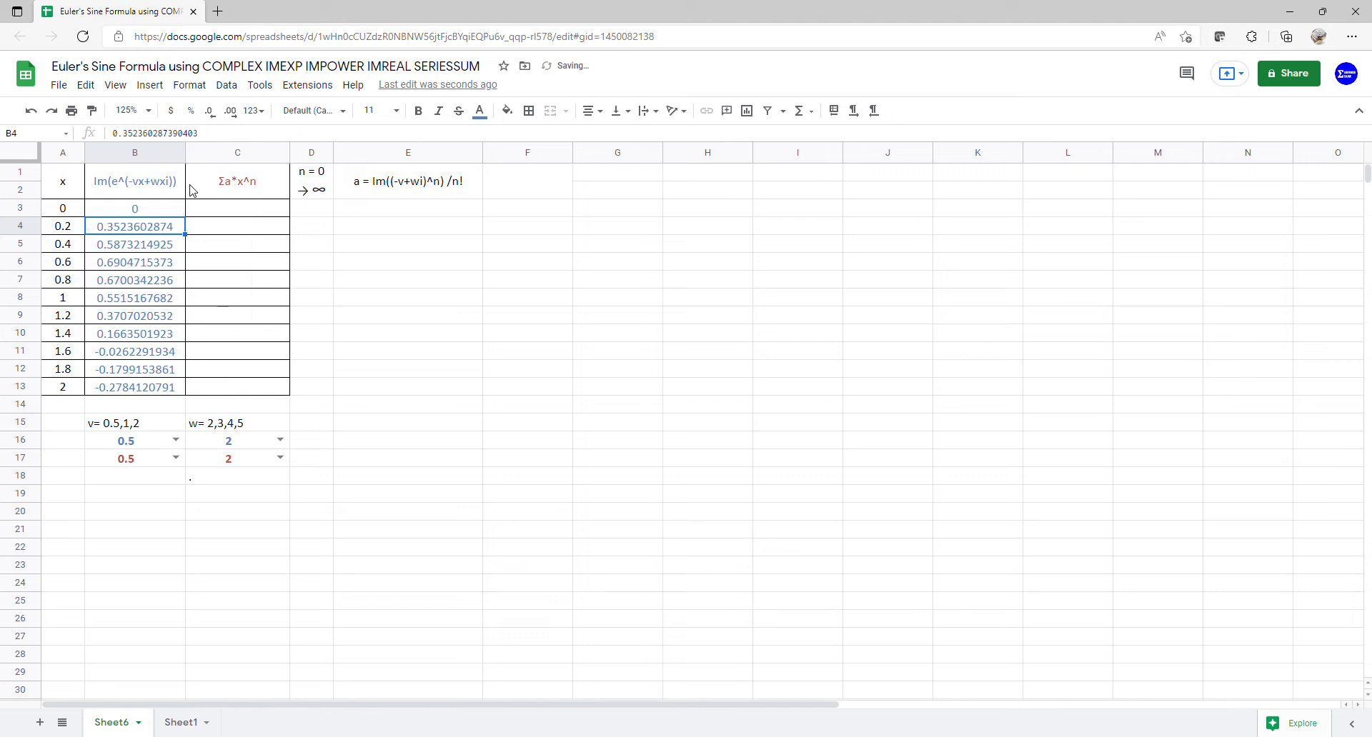
pyautogui.moveTo(158, 177); pyautogui.dragTo(167, 386)
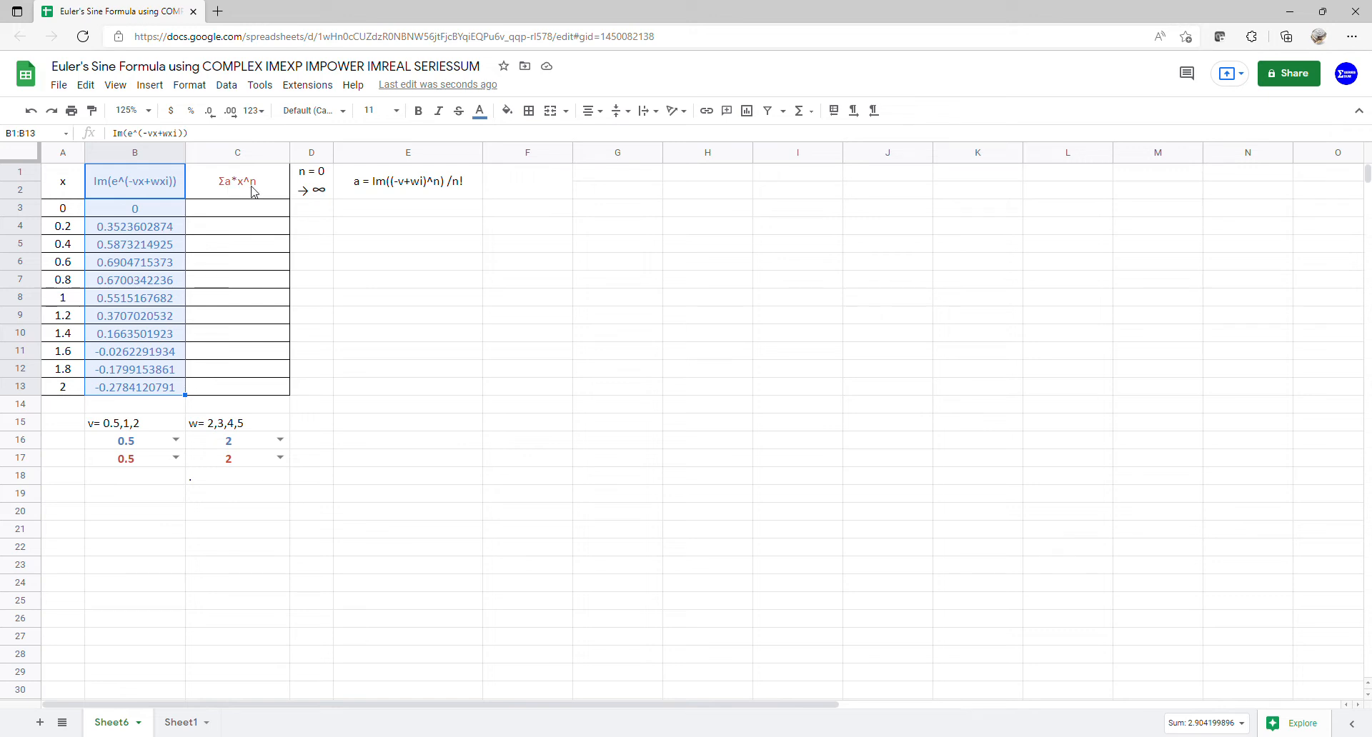
# - Enter 0 in D3 as the starting value of the n series
pyautogui.click(305, 211)
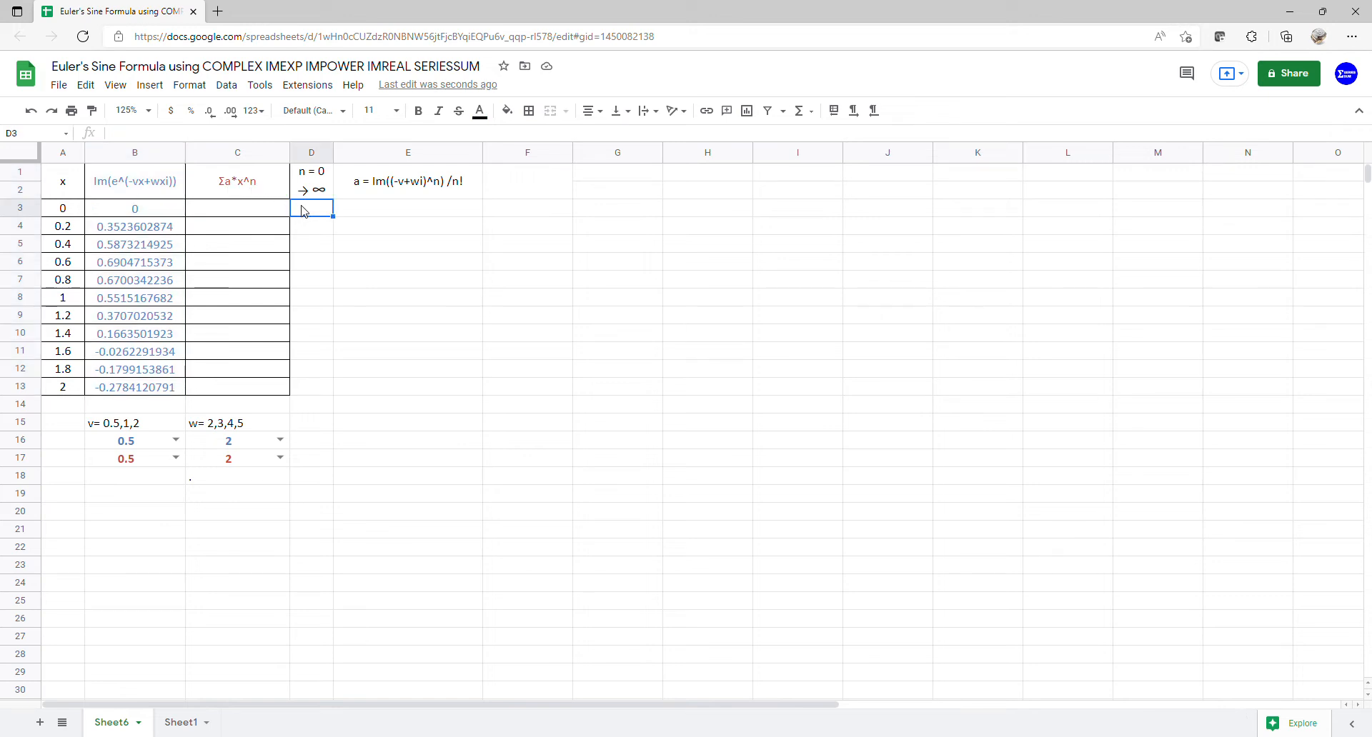
pyautogui.write('0')
pyautogui.press('Return')
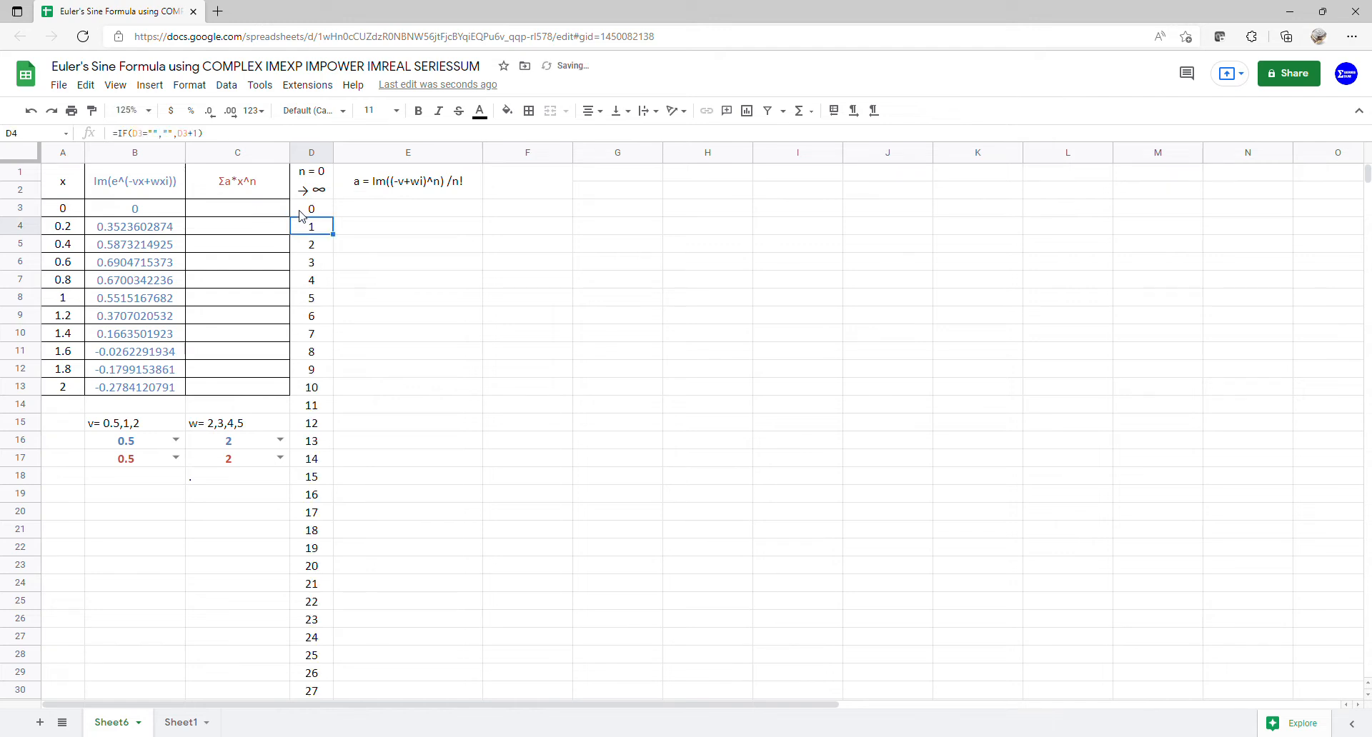
# - Enter =ARRAYFORMULA(COMPLEX(-B17,C17)) in E3 and reject the suggested autofill
pyautogui.click(369, 208)
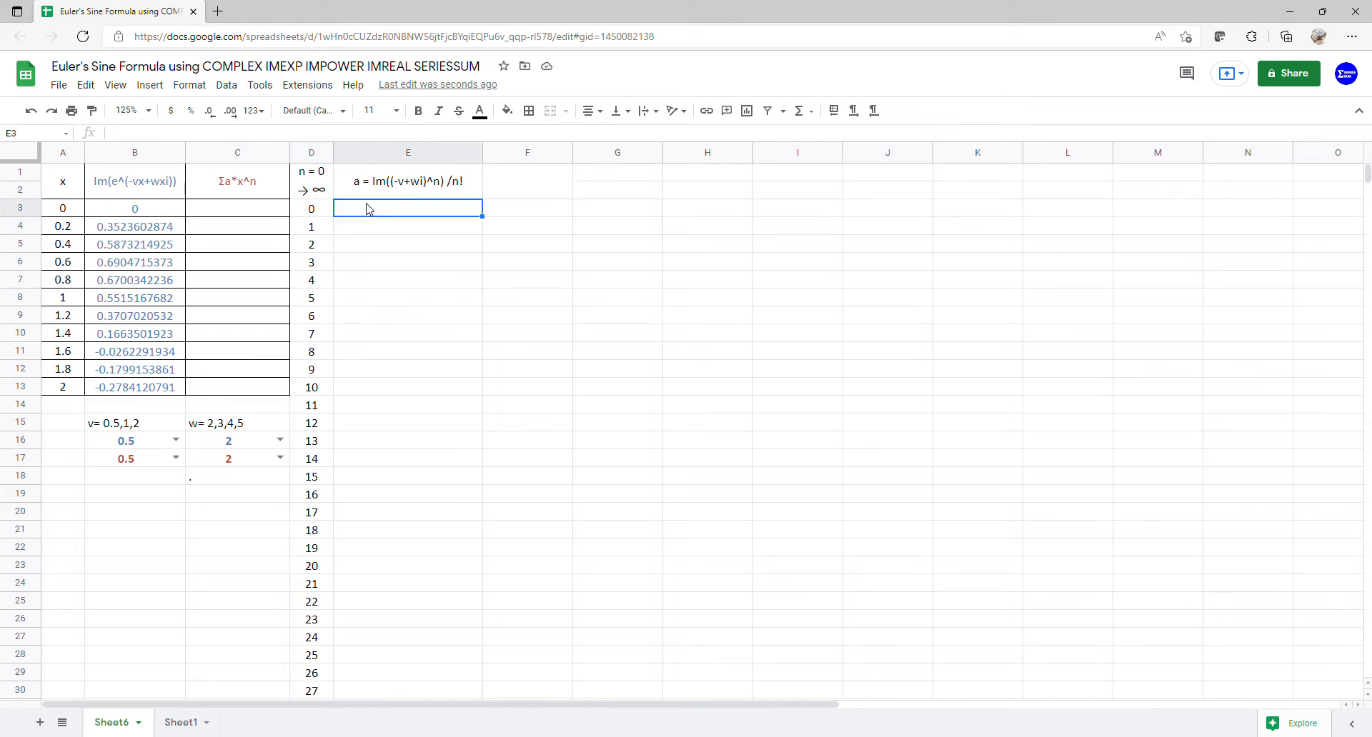
pyautogui.write('=arr')
pyautogui.press('Tab')
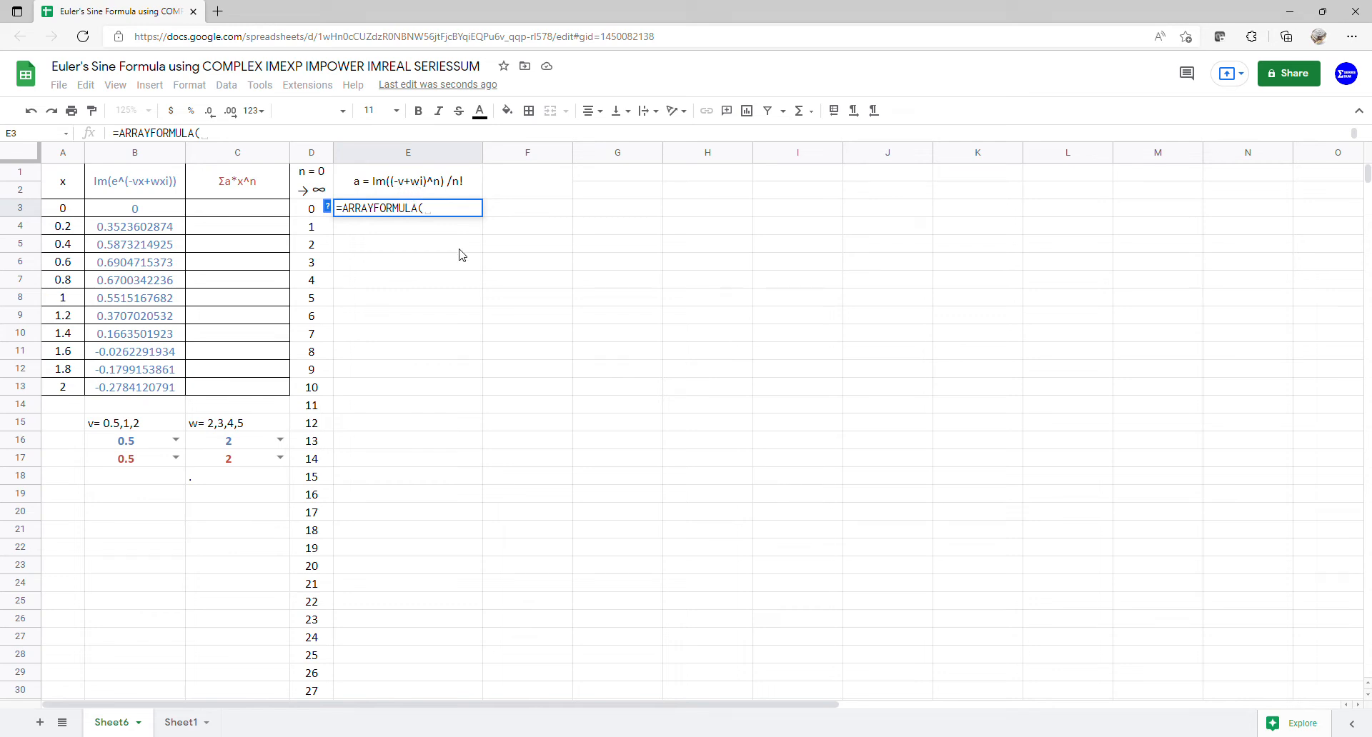
pyautogui.write('comp')
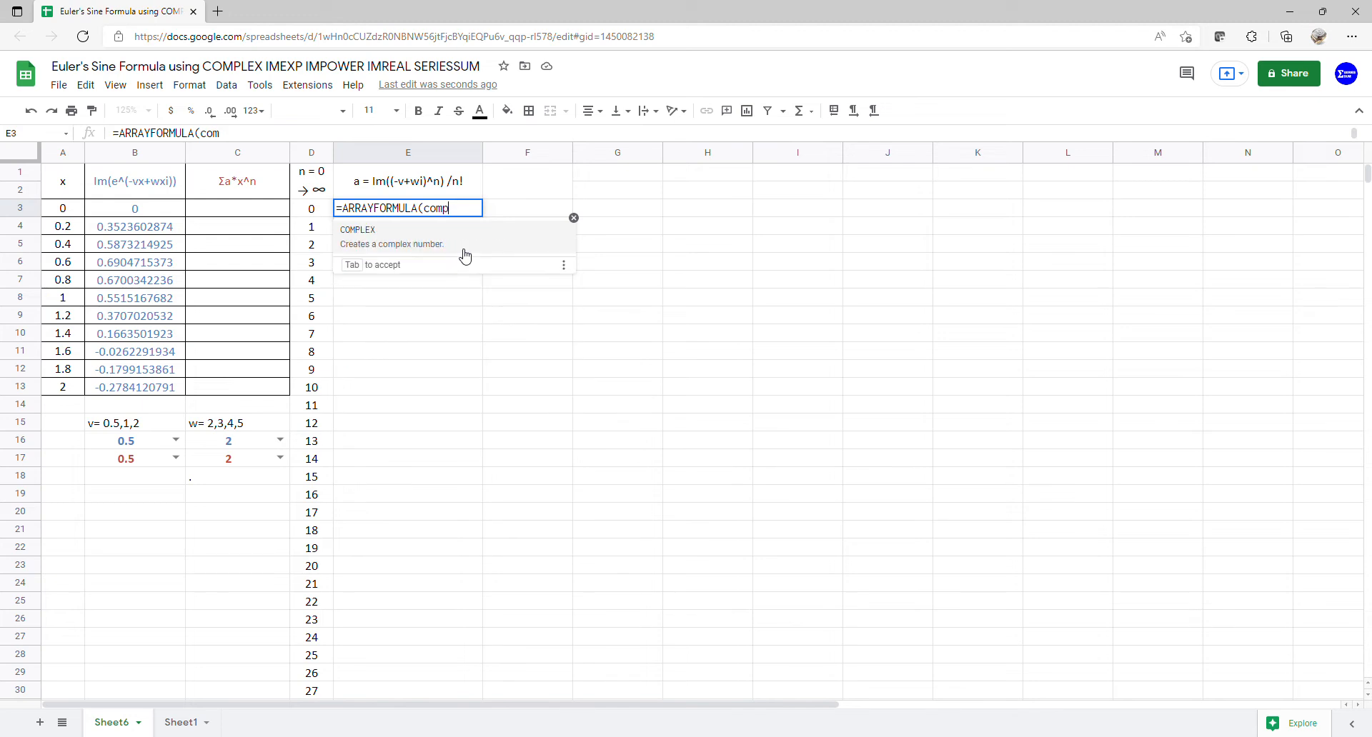
pyautogui.click(460, 240)
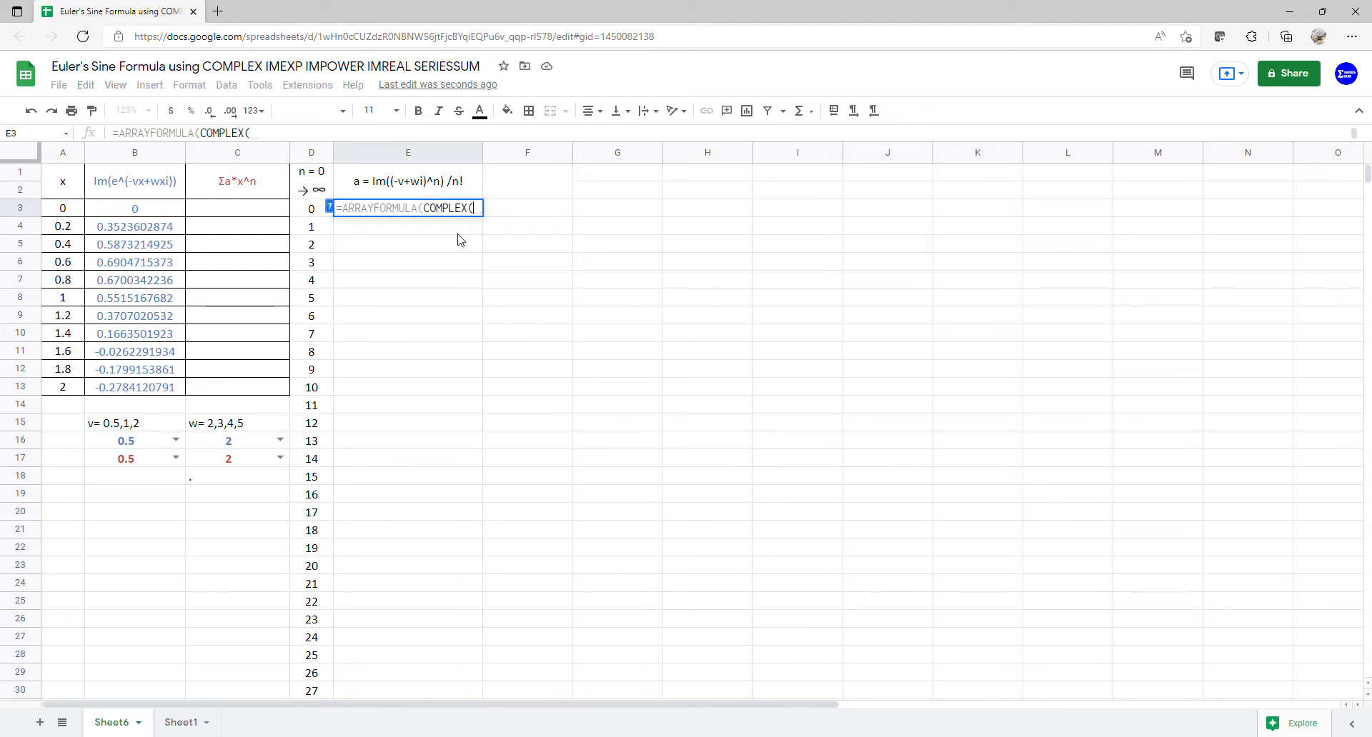
pyautogui.write('-')
pyautogui.click(150, 461)
pyautogui.write(',')
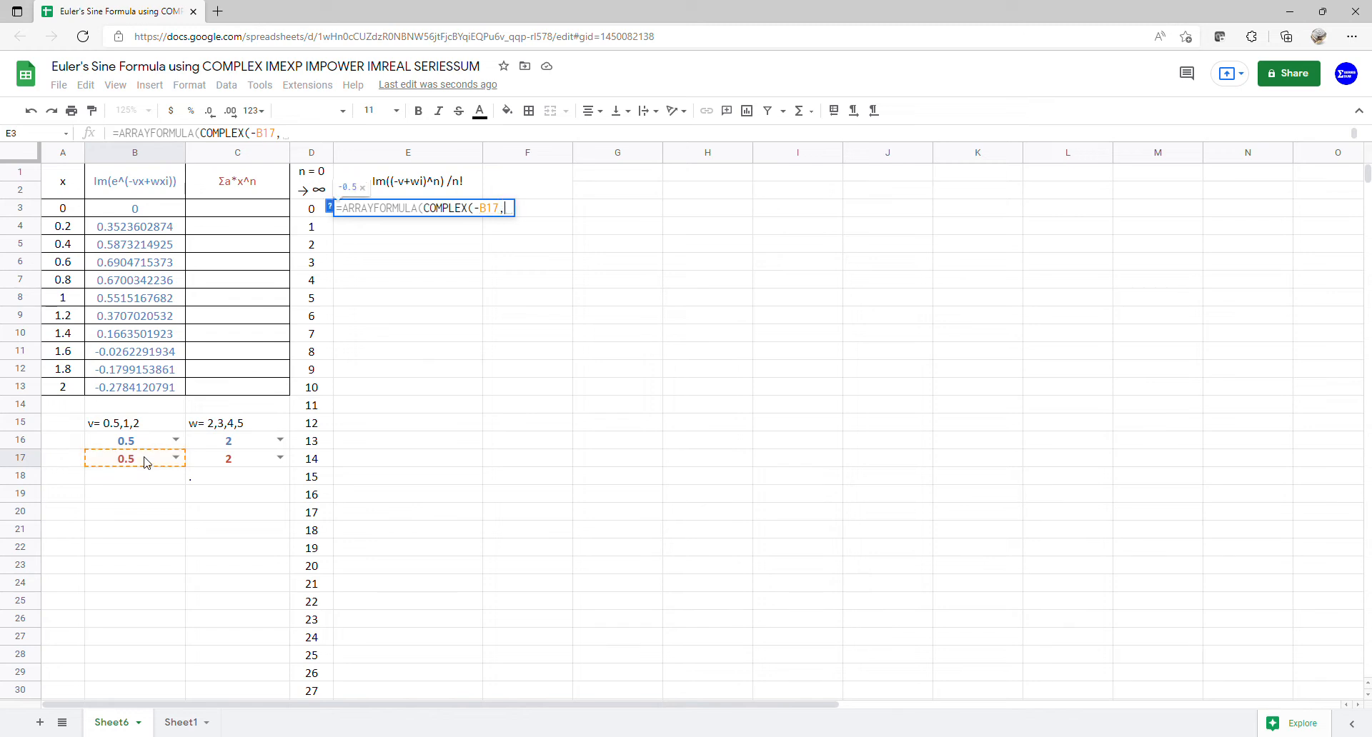
pyautogui.click(263, 465)
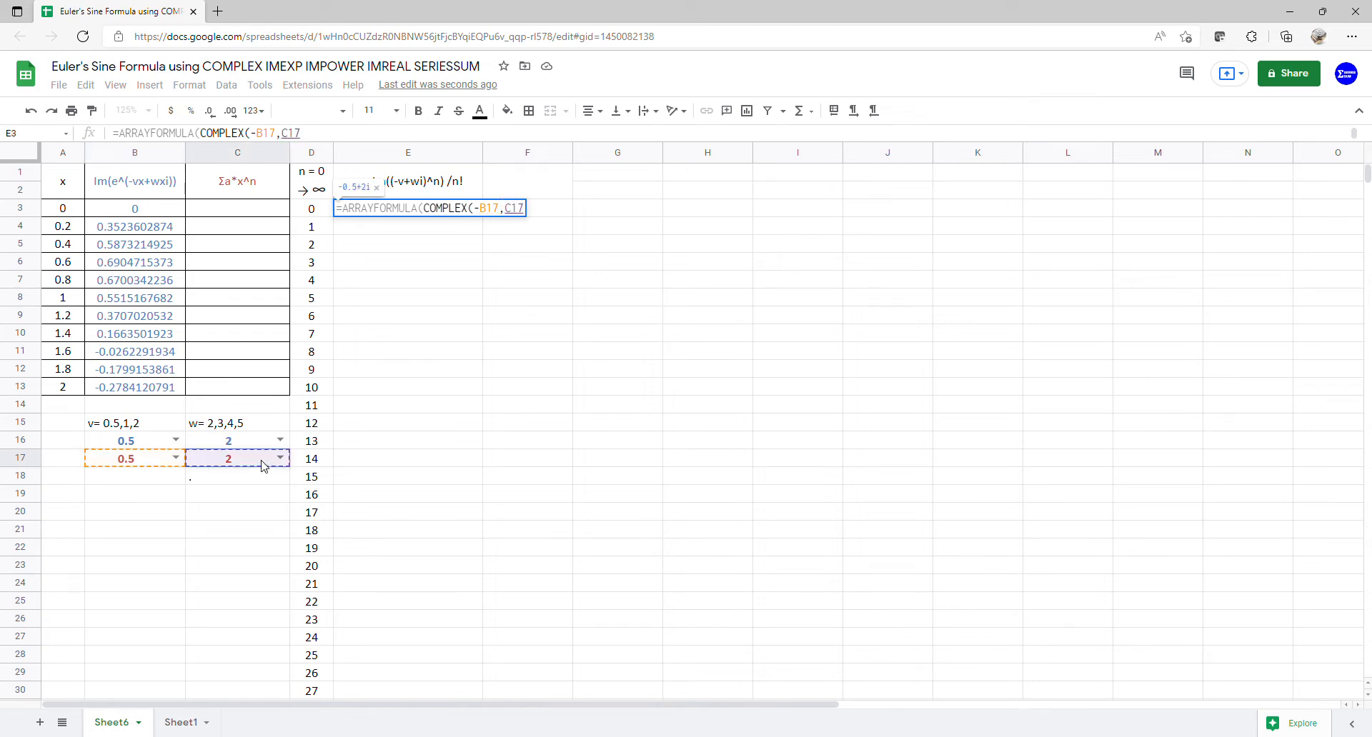
pyautogui.press('Return')
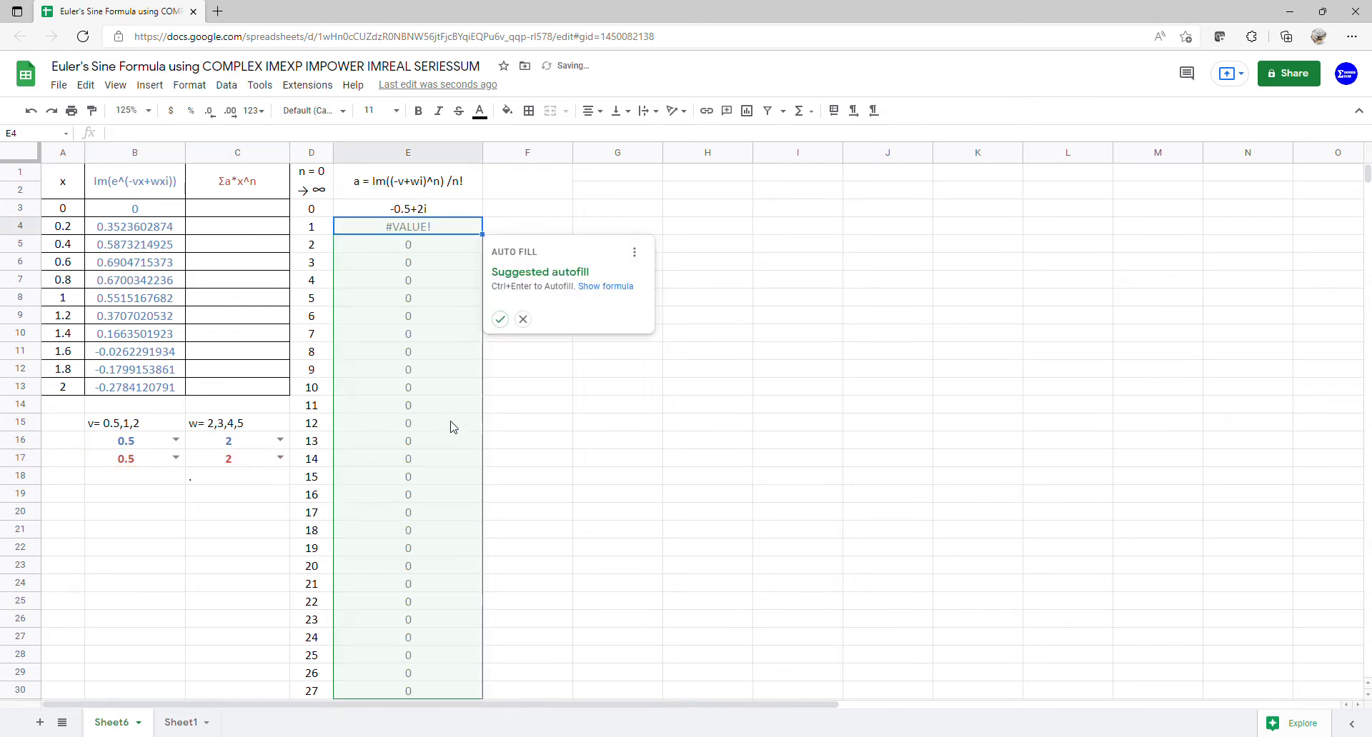
pyautogui.click(523, 319)
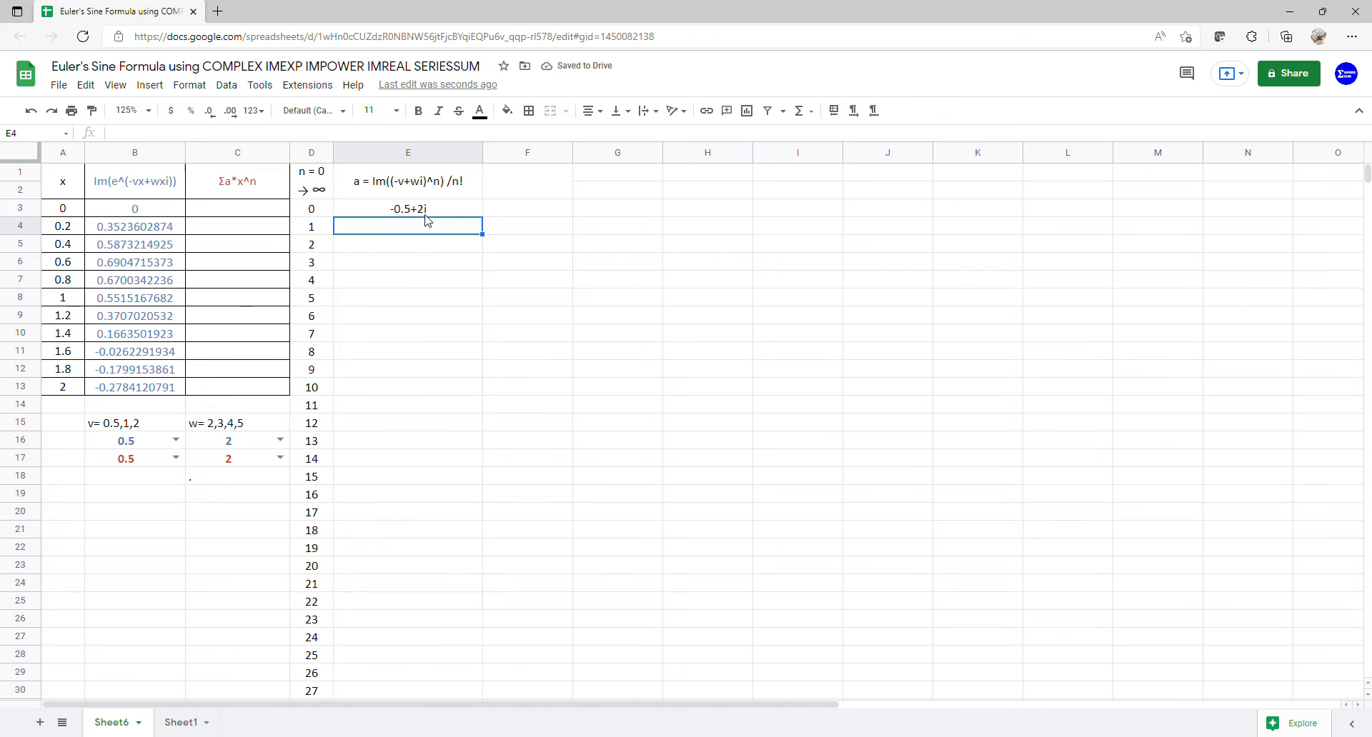
# - Wrap the COMPLEX function in E3 with IMPOWER, using D3:D30 as the exponents, and enter the formula
pyautogui.click(425, 213)
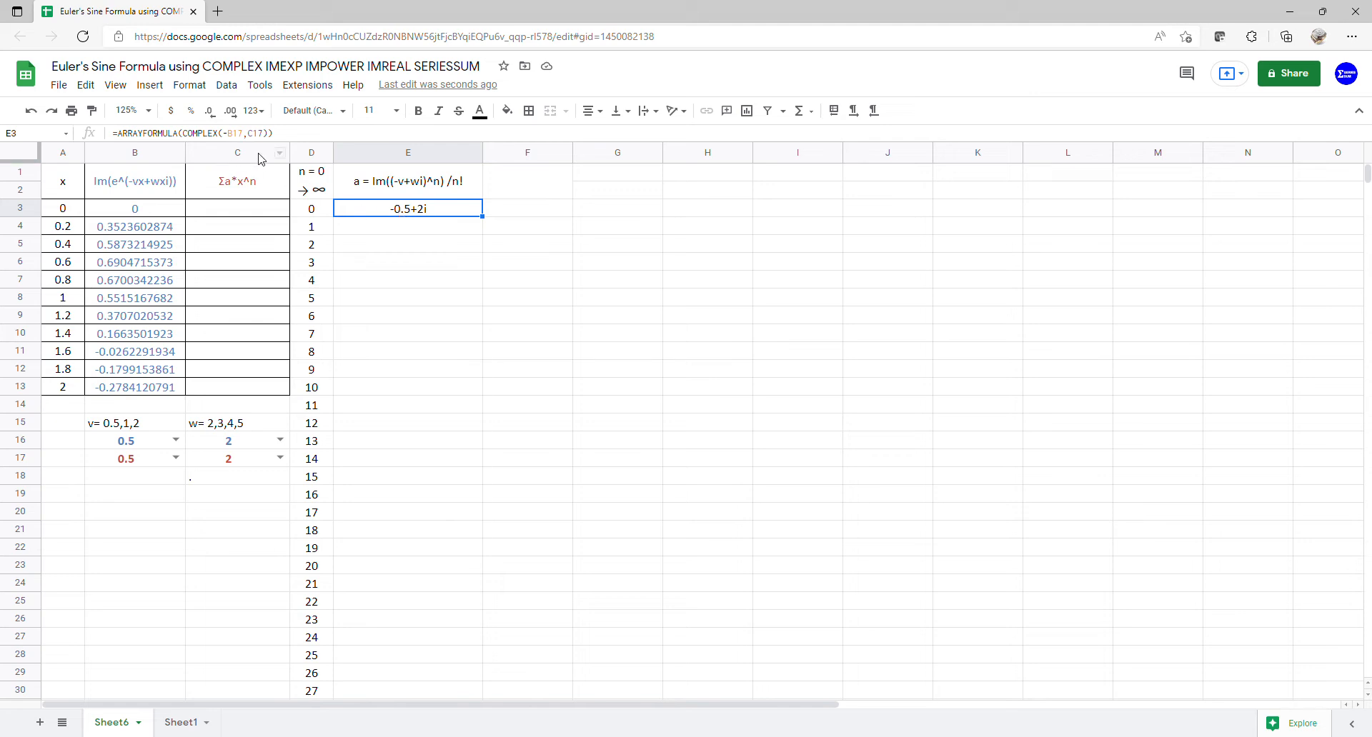
pyautogui.click(186, 140)
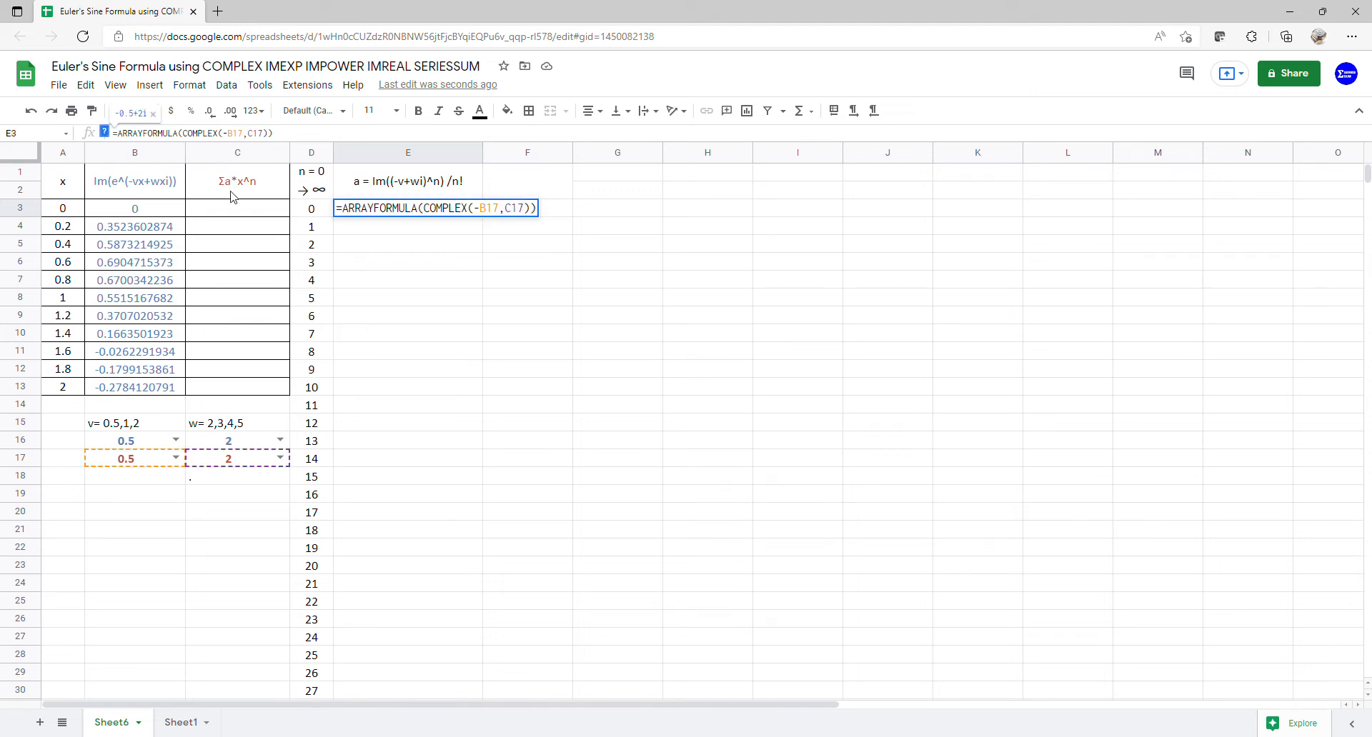
pyautogui.write('imp')
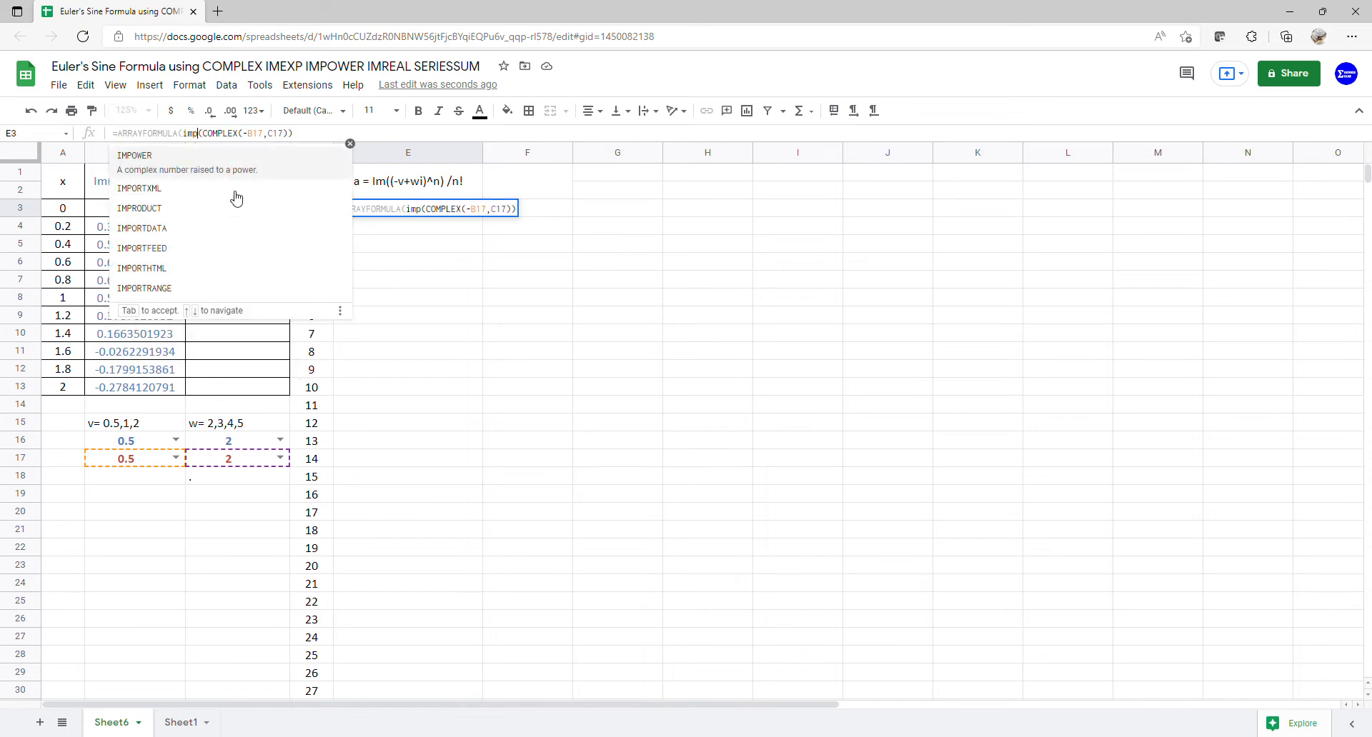
pyautogui.click(243, 172)
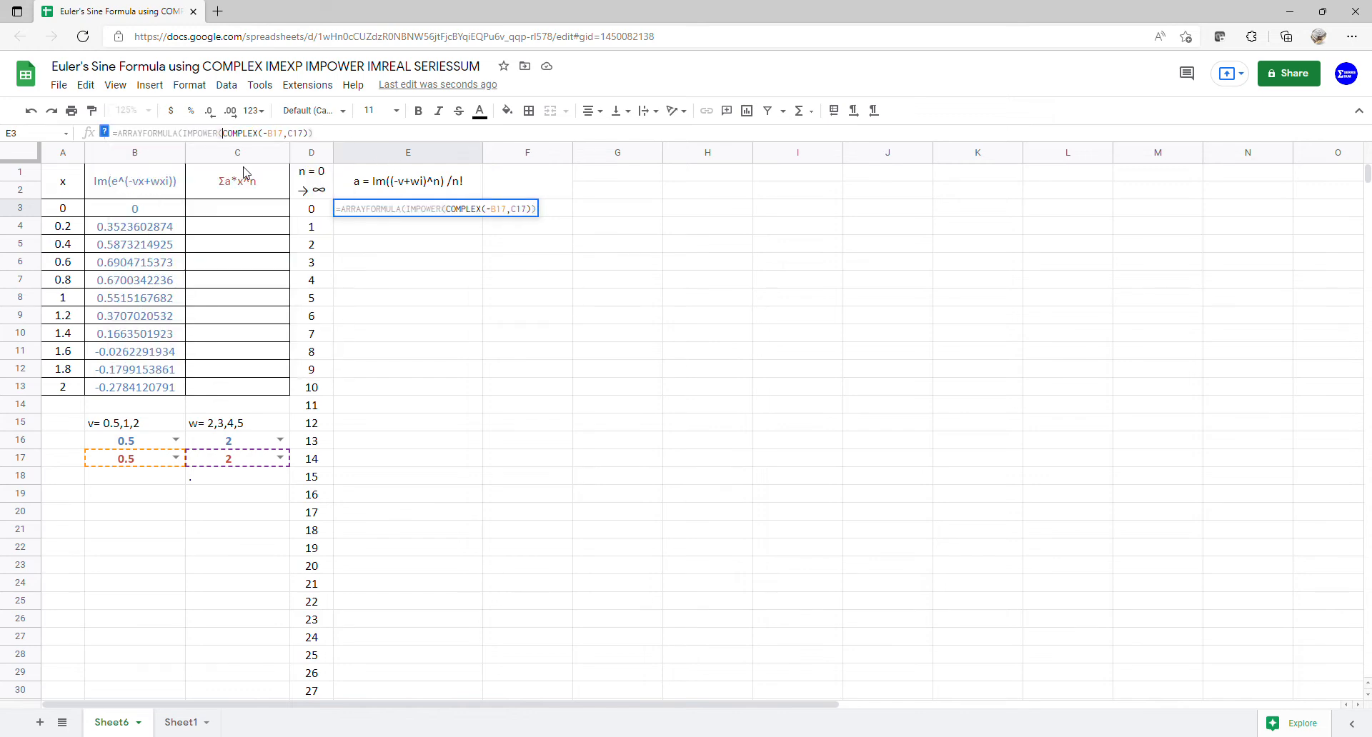
pyautogui.click(305, 141)
pyautogui.write(',')
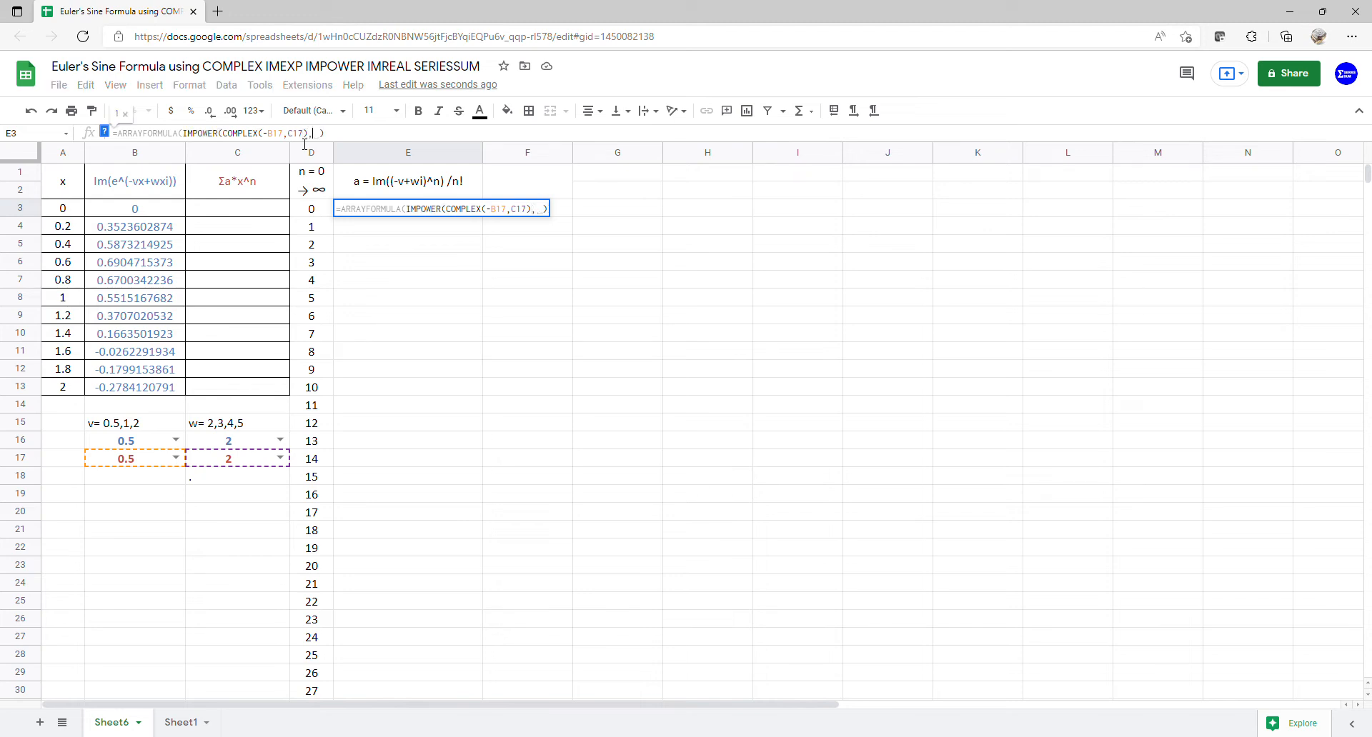
pyautogui.moveTo(311, 209); pyautogui.dragTo(312, 691)
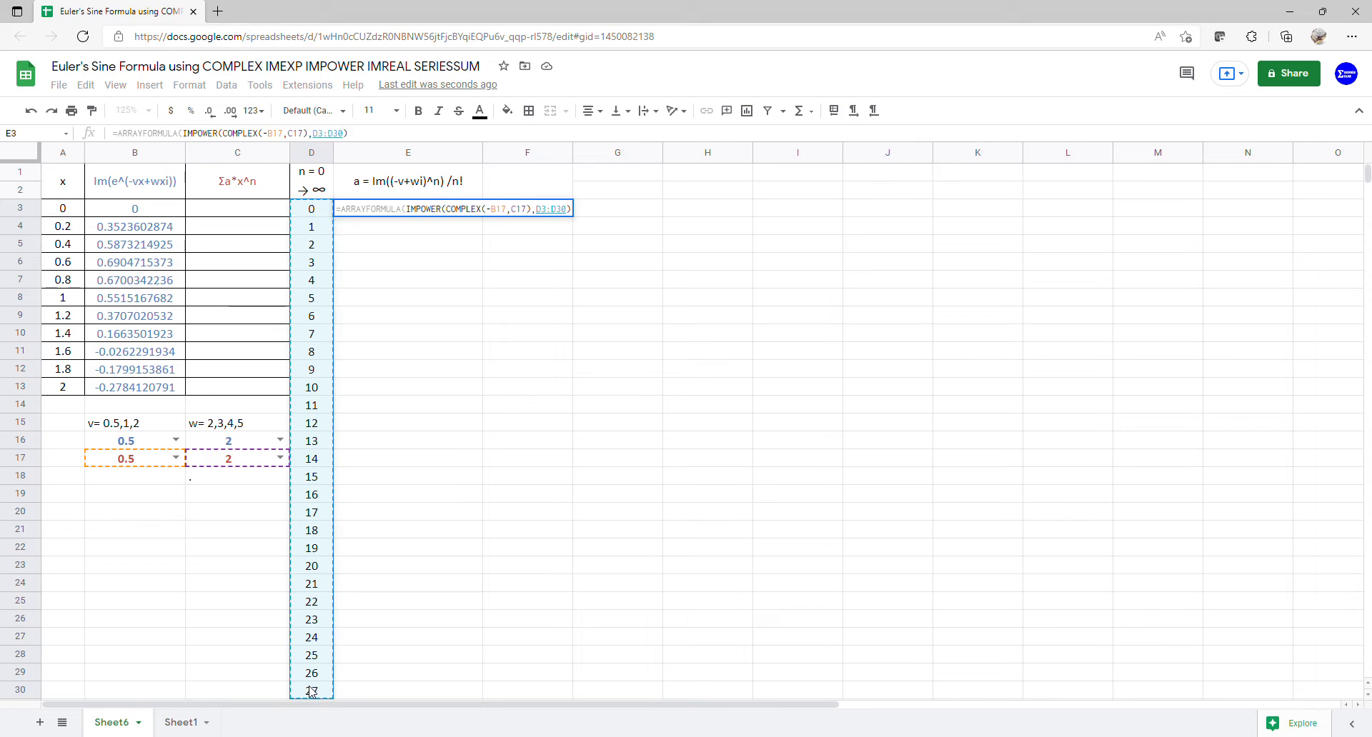
pyautogui.press('Return')
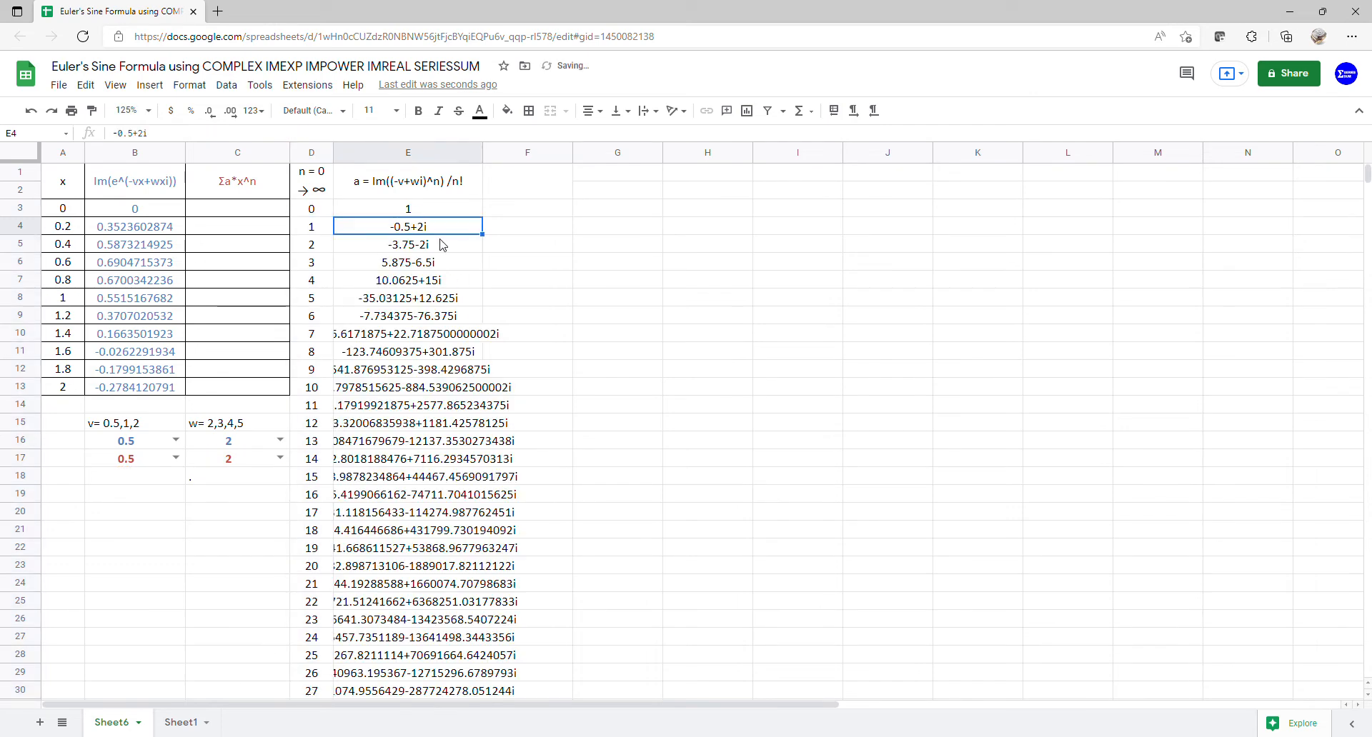
# - Wrap the IMPOWER expression in the E3 array formula with IMAGINARY and enter the formula
pyautogui.click(439, 211)
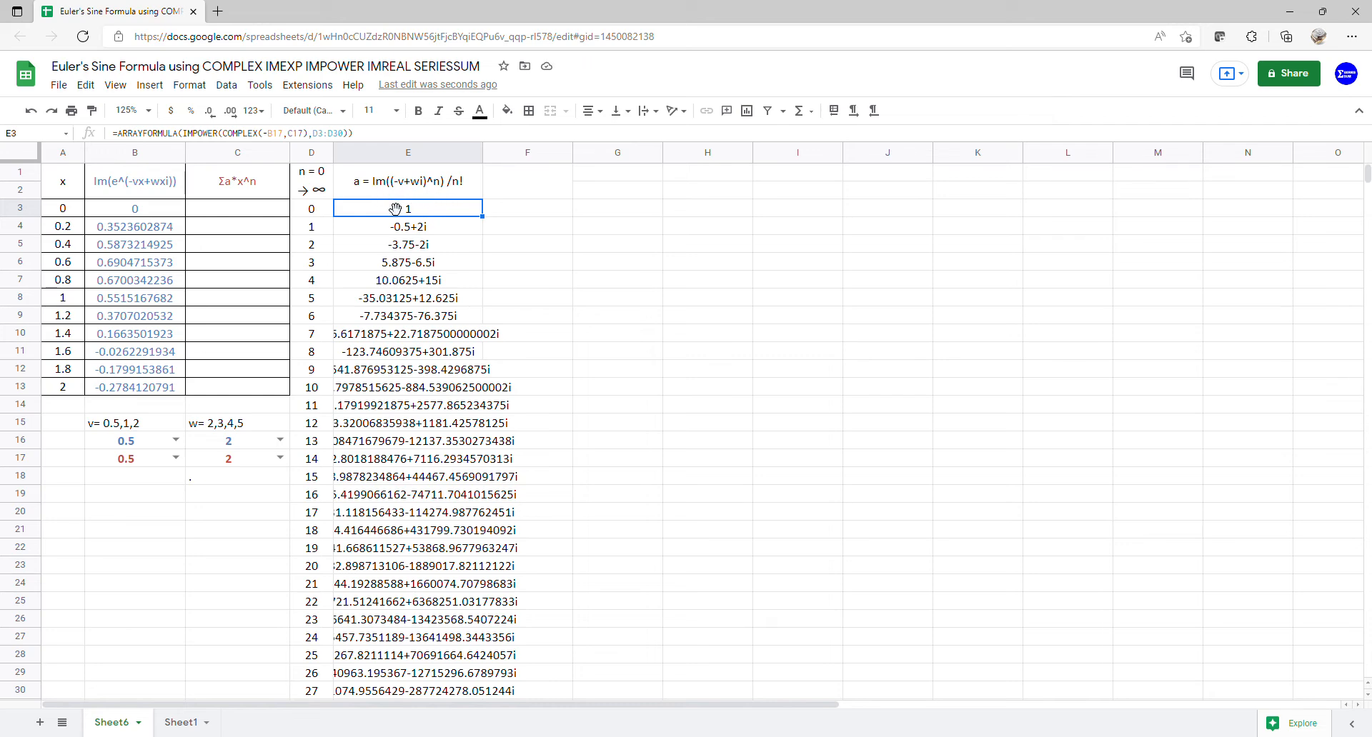
pyautogui.click(180, 134)
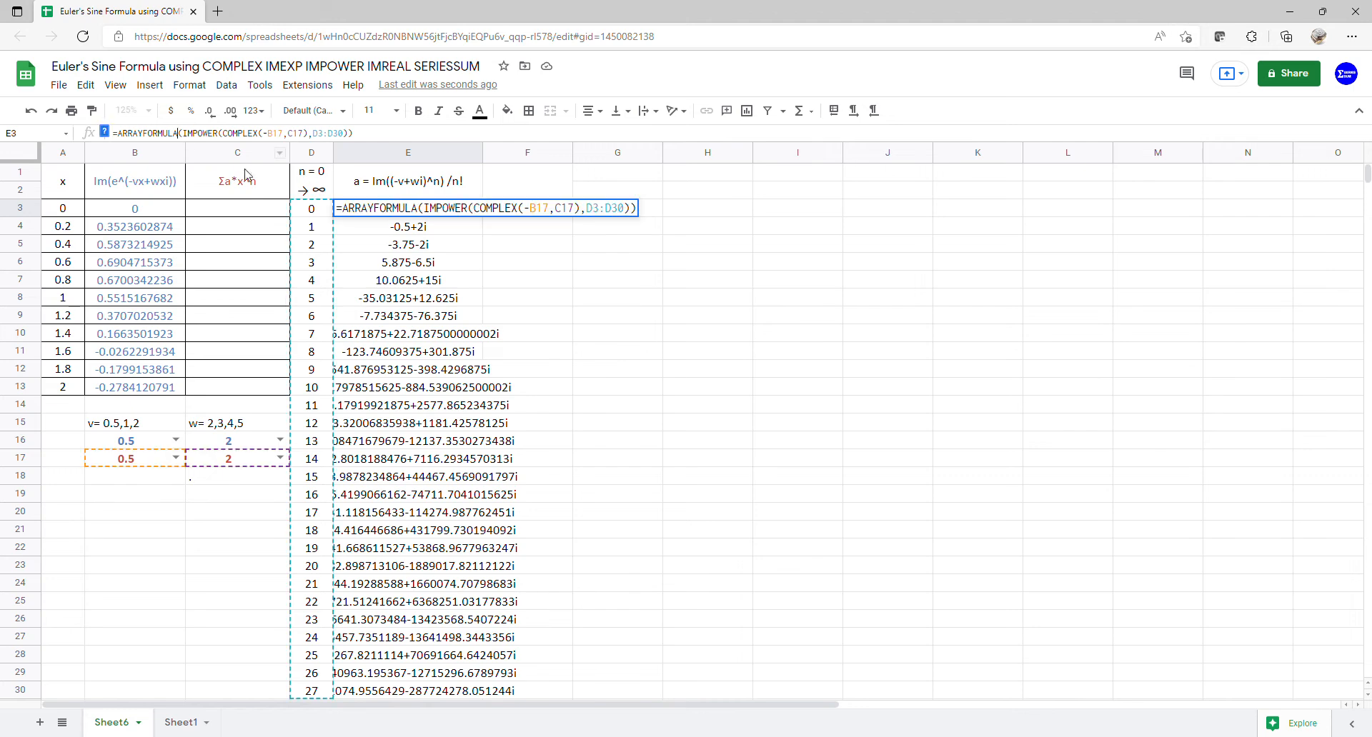
pyautogui.click(429, 214)
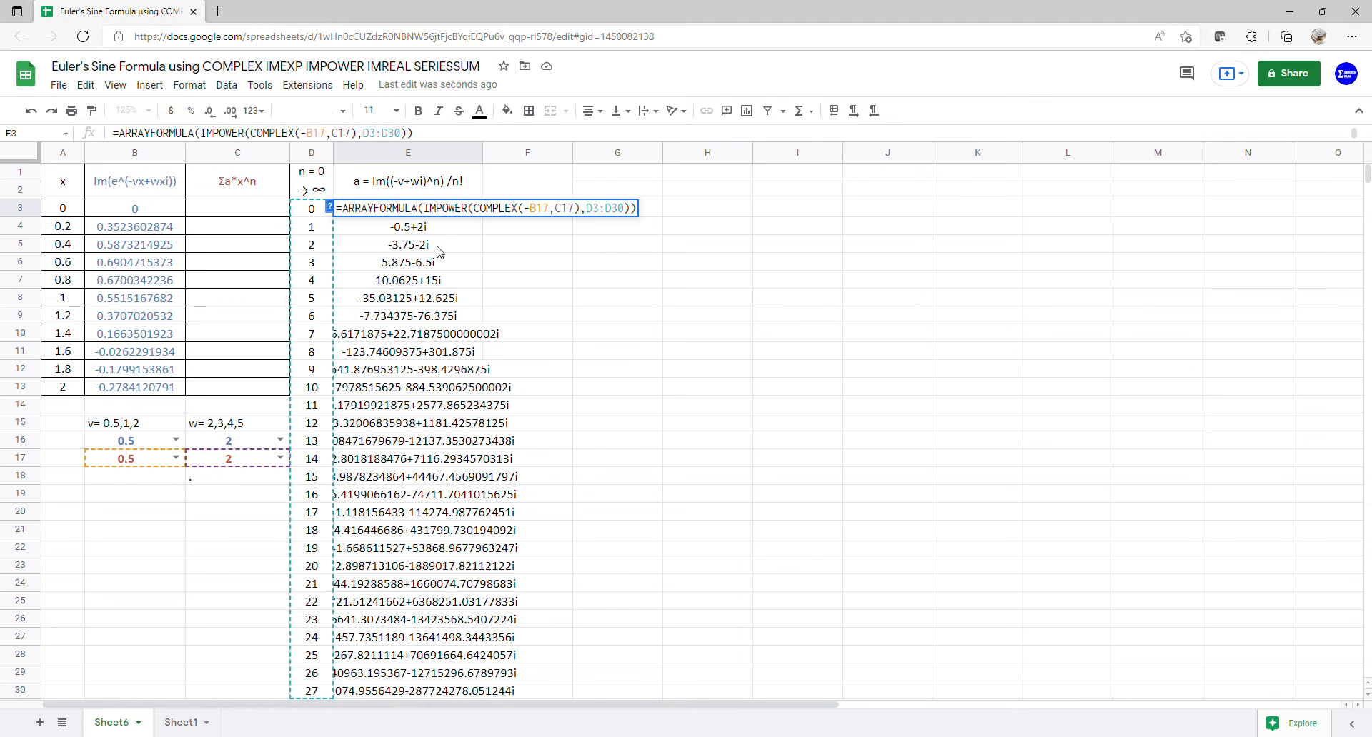
pyautogui.write('(imag')
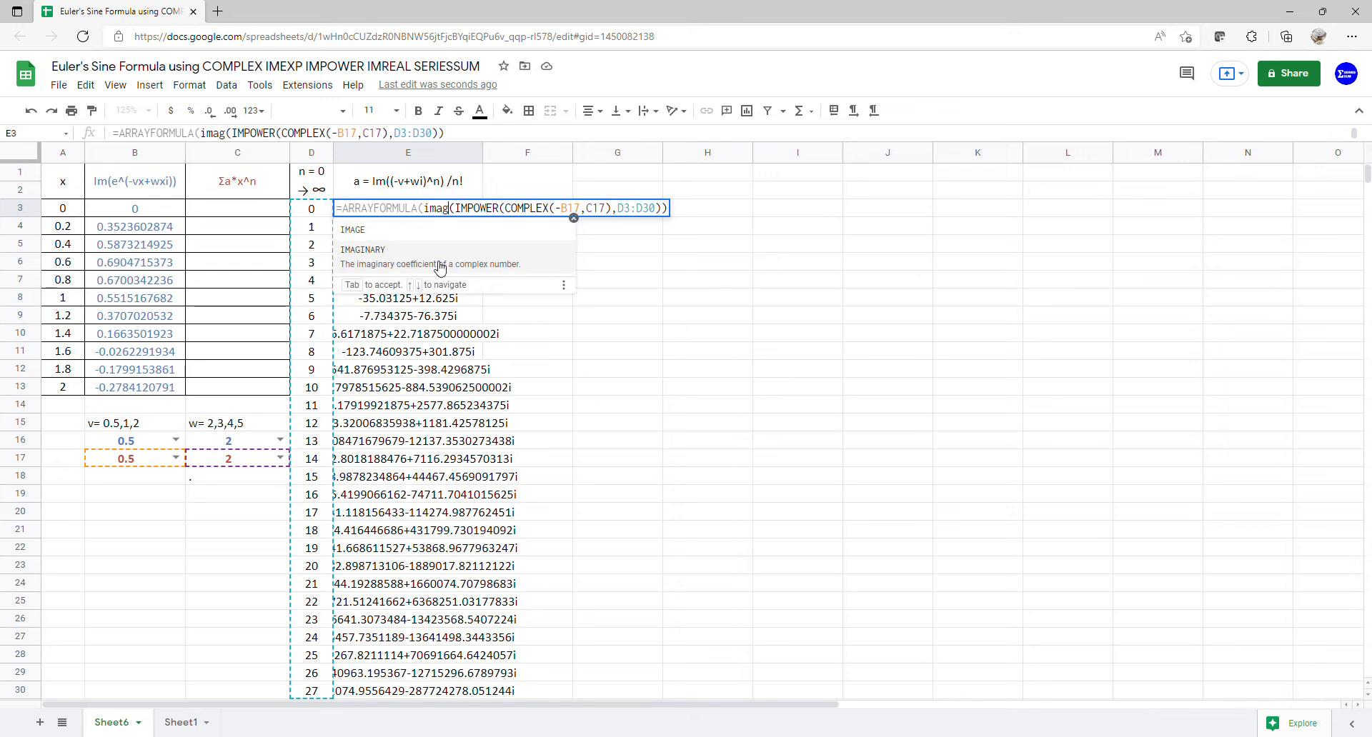
pyautogui.click(437, 264)
pyautogui.press('Return')
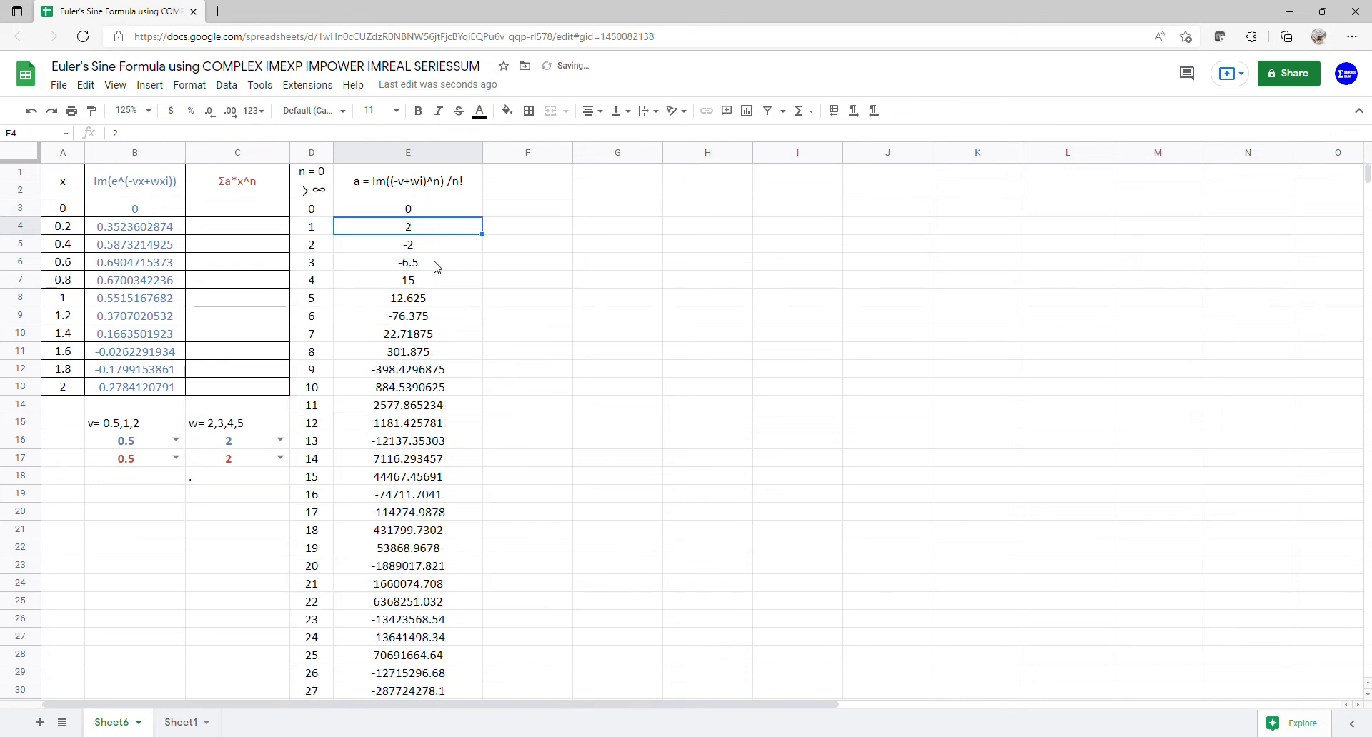
# - Divide the IMAGINARY expression in the E3 array formula by FACT(D3:D30) and enter the formula
pyautogui.click(410, 212)
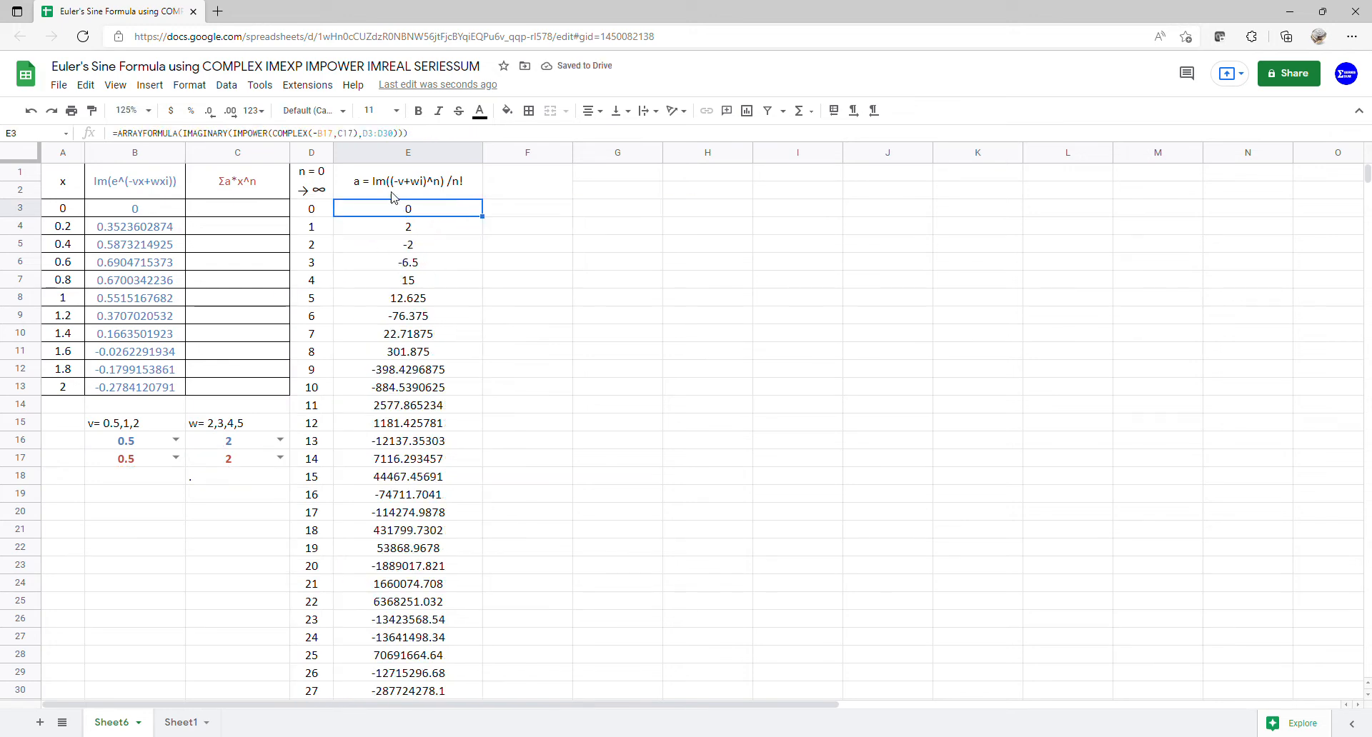
pyautogui.click(407, 135)
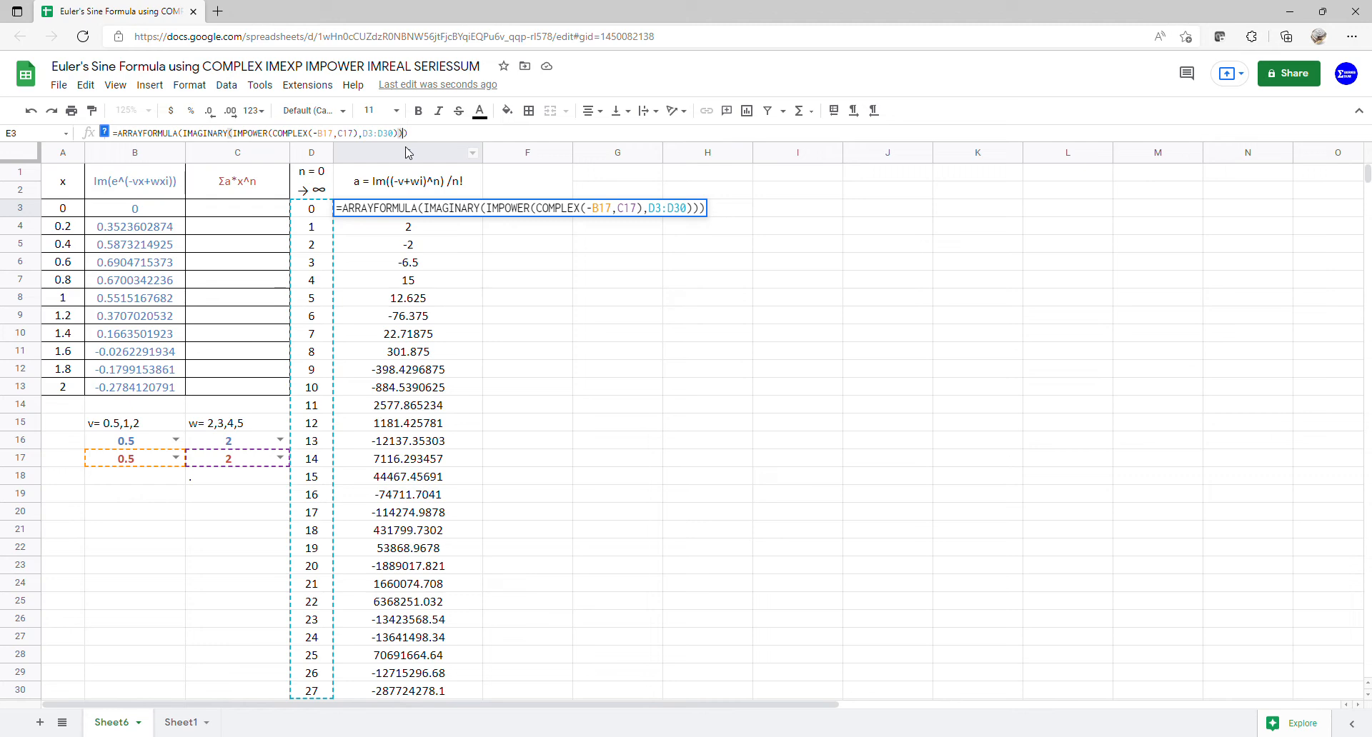
pyautogui.write('/')
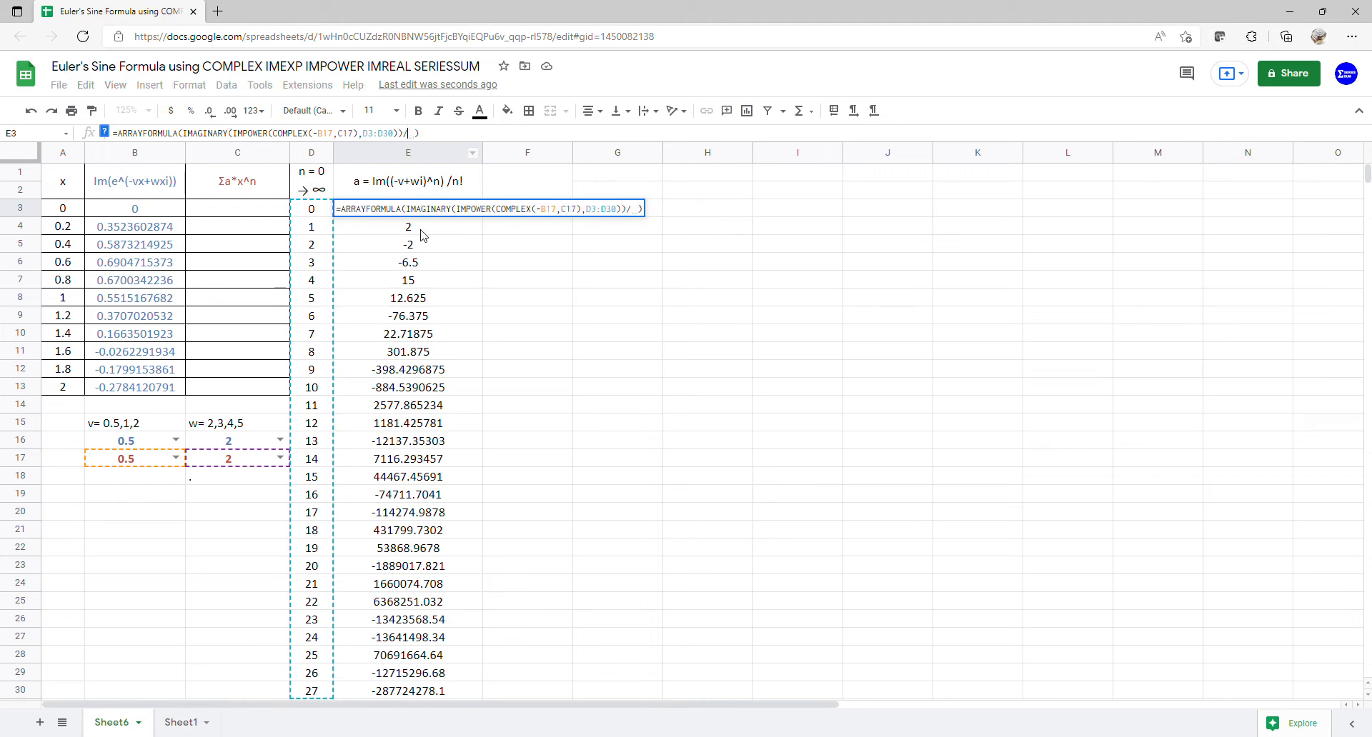
pyautogui.click(641, 211)
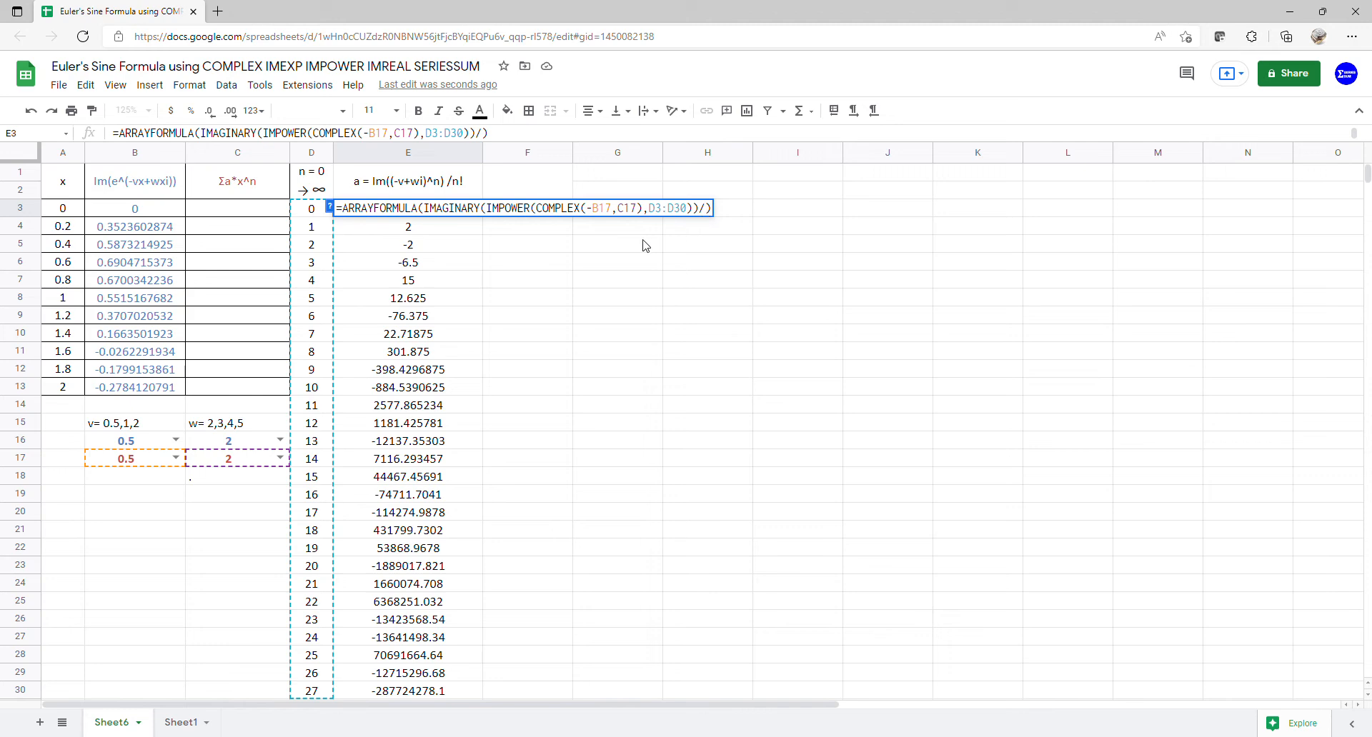
pyautogui.write('FACT(')
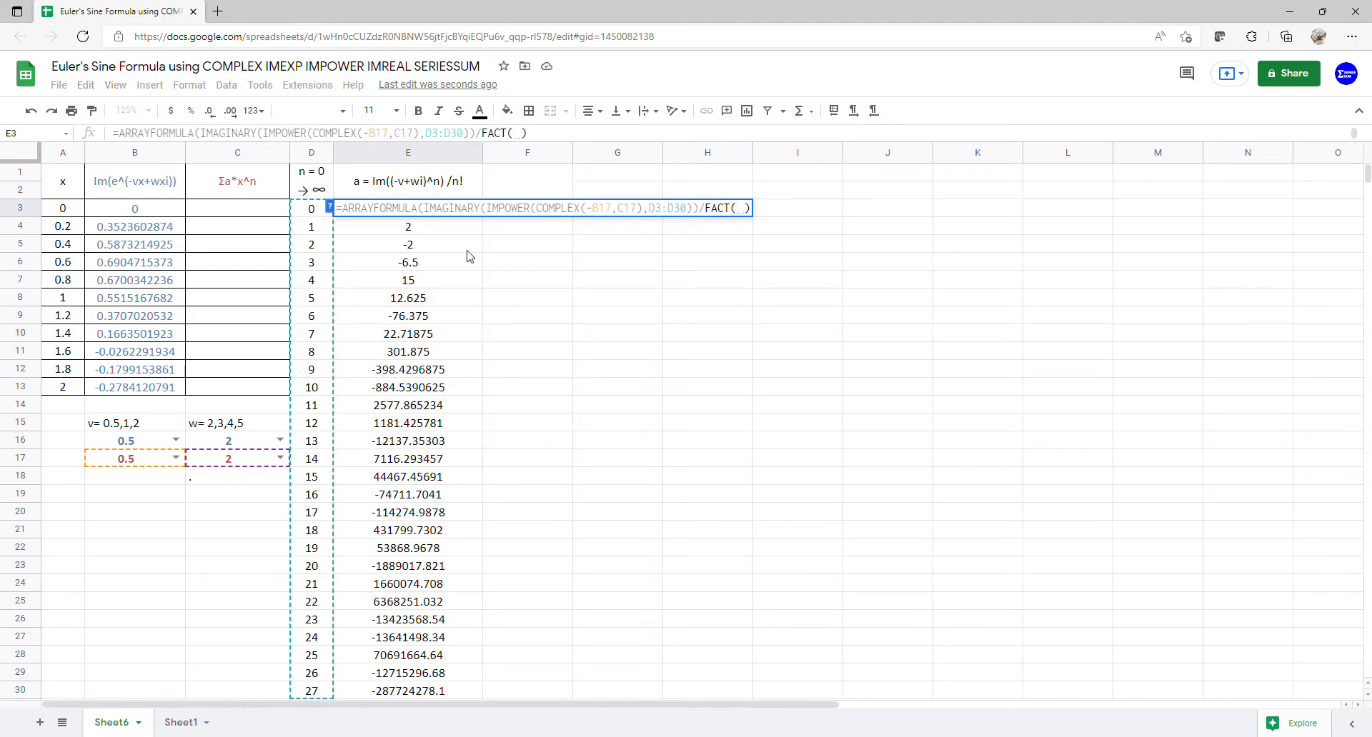
pyautogui.moveTo(313, 210); pyautogui.dragTo(310, 694)
pyautogui.press('Return')
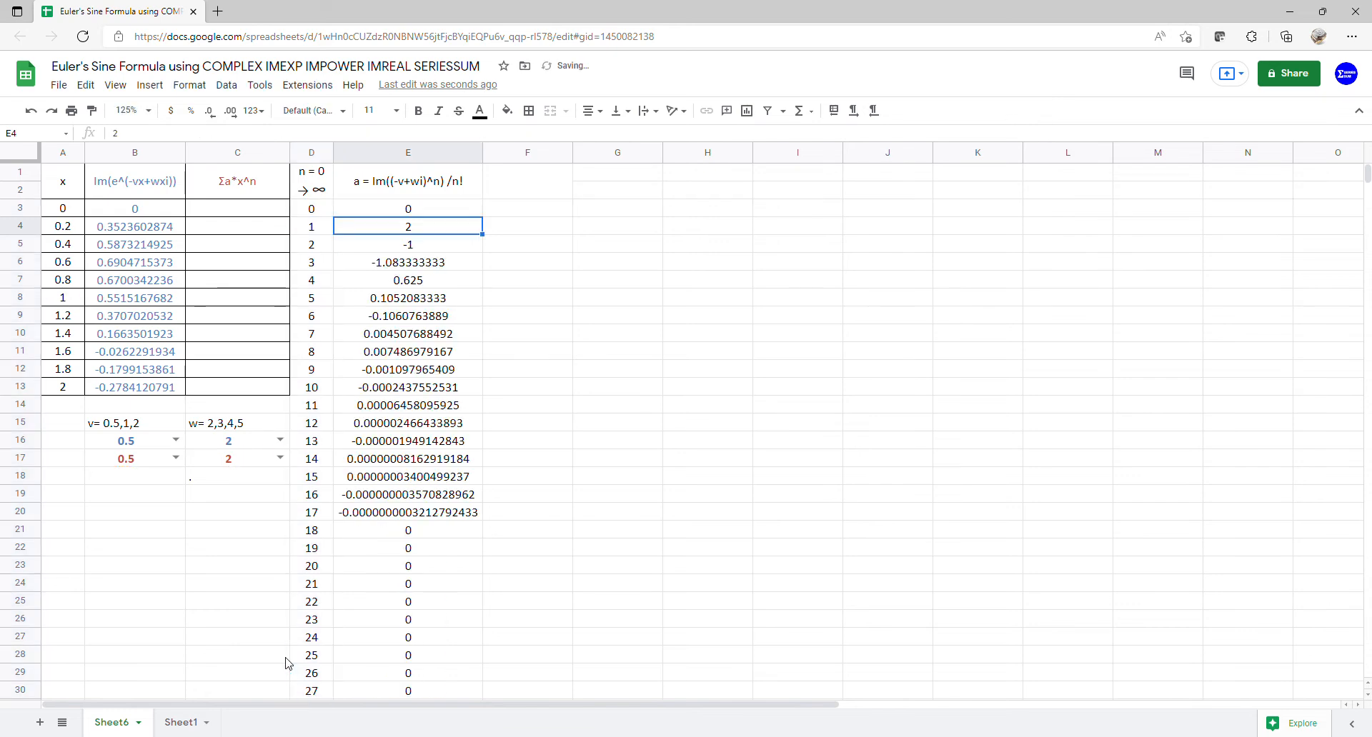
# - Enter an array formula in C3 that applies SERIESSUM to A3:A13 with 0, 1 and the coefficients E3:E30
pyautogui.click(259, 218)
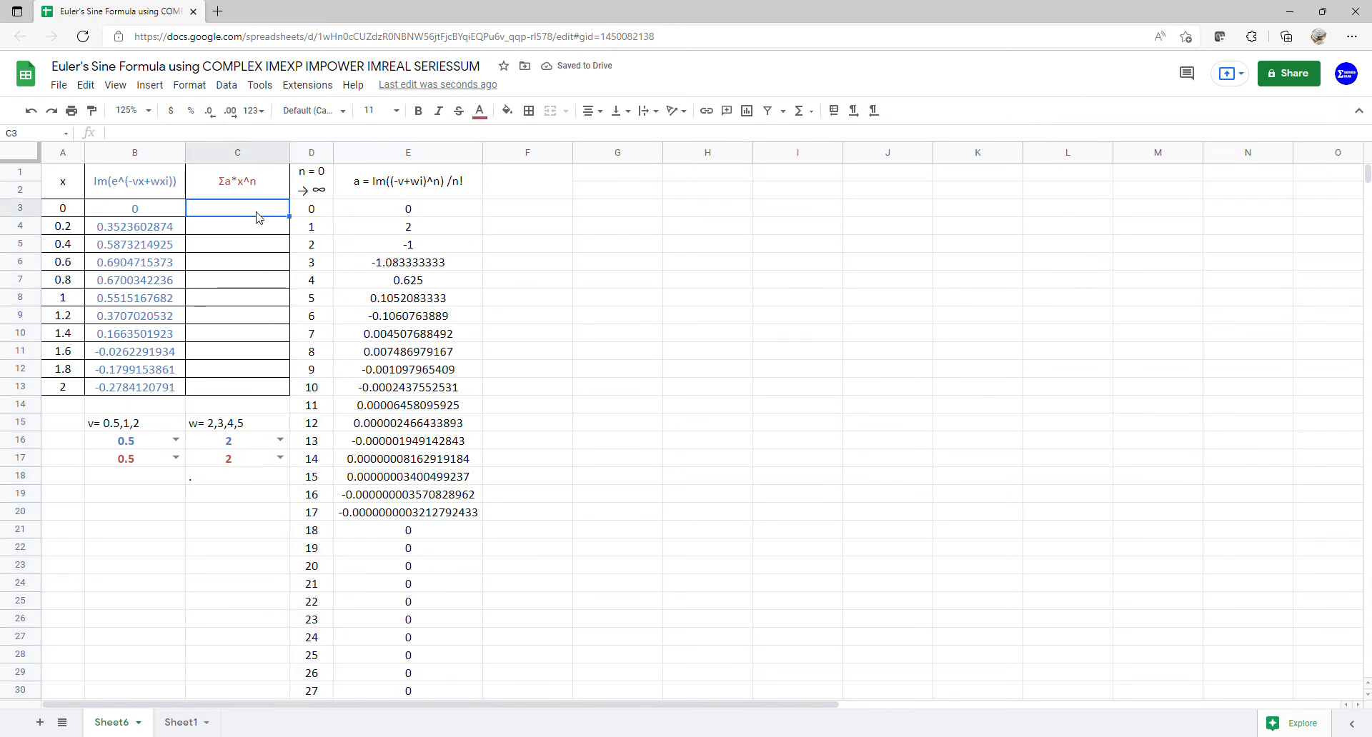
pyautogui.write('=arr')
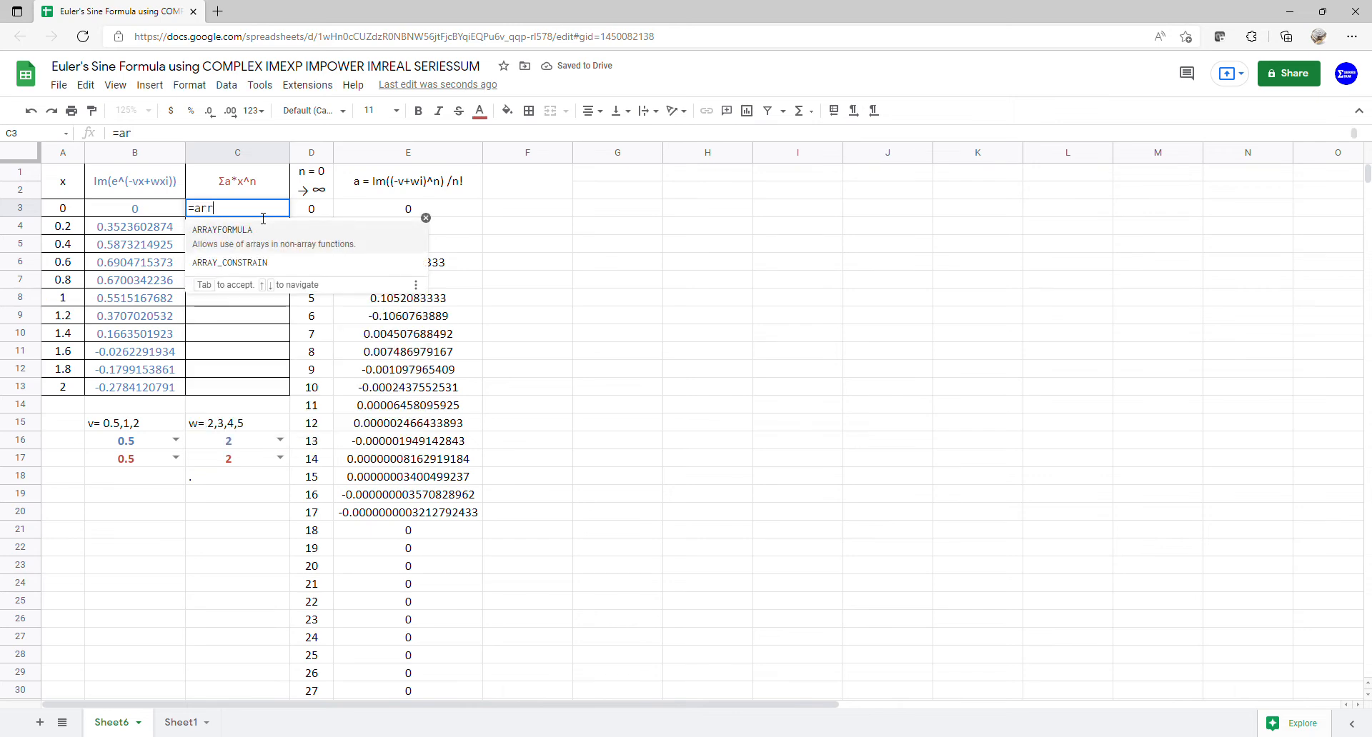
pyautogui.press('Tab')
pyautogui.write('seri')
pyautogui.press('Tab')
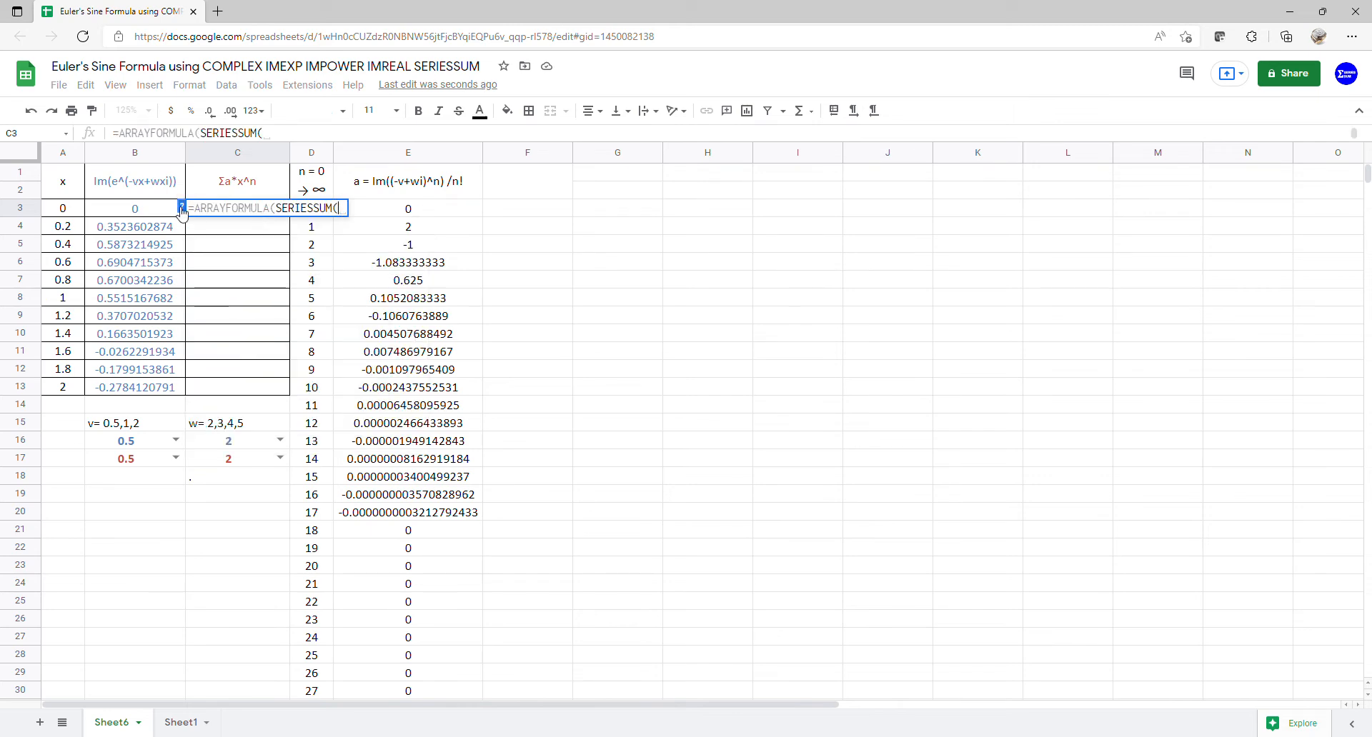
pyautogui.moveTo(62, 216); pyautogui.dragTo(61, 388)
pyautogui.write(',')
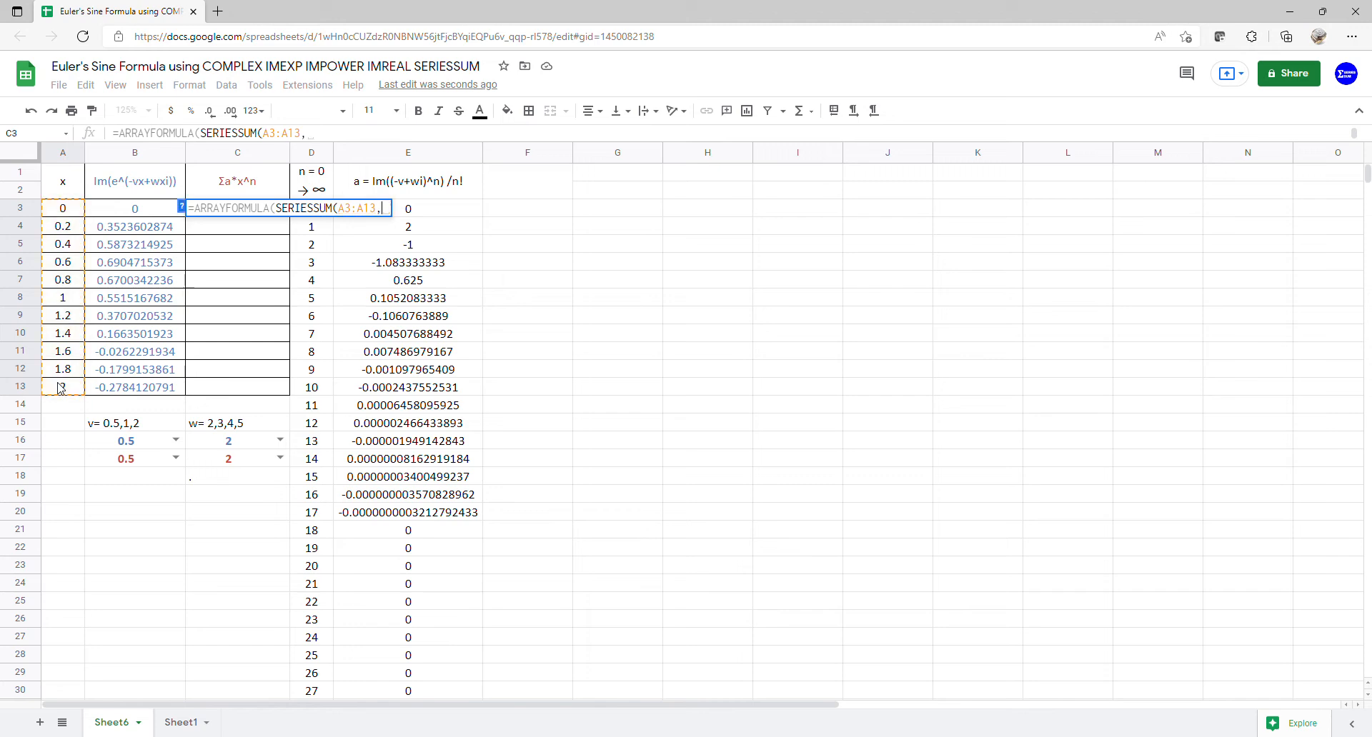
pyautogui.write('0,1,')
pyautogui.moveTo(461, 214); pyautogui.dragTo(450, 688)
pyautogui.press('Return')
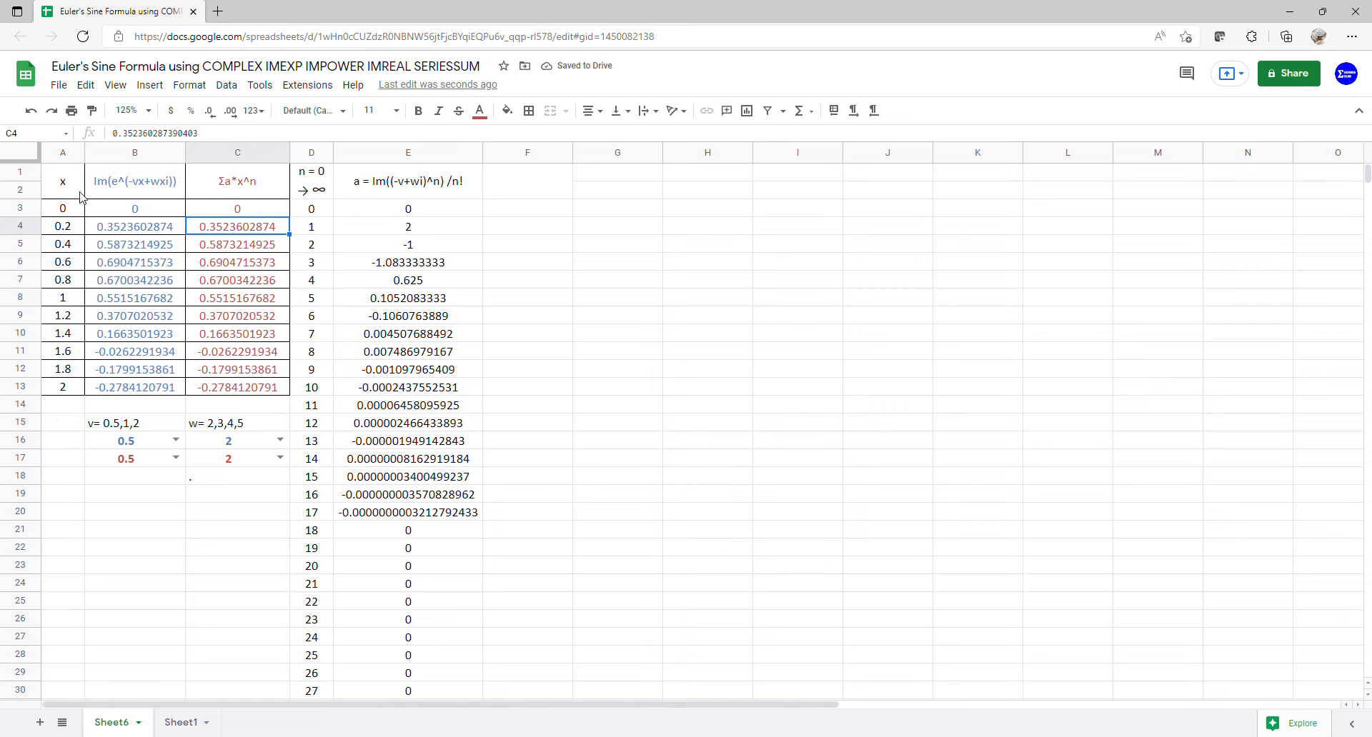
# - Insert a scatter chart of A1:C13 and use column A as labels
pyautogui.moveTo(80, 191); pyautogui.dragTo(215, 392)
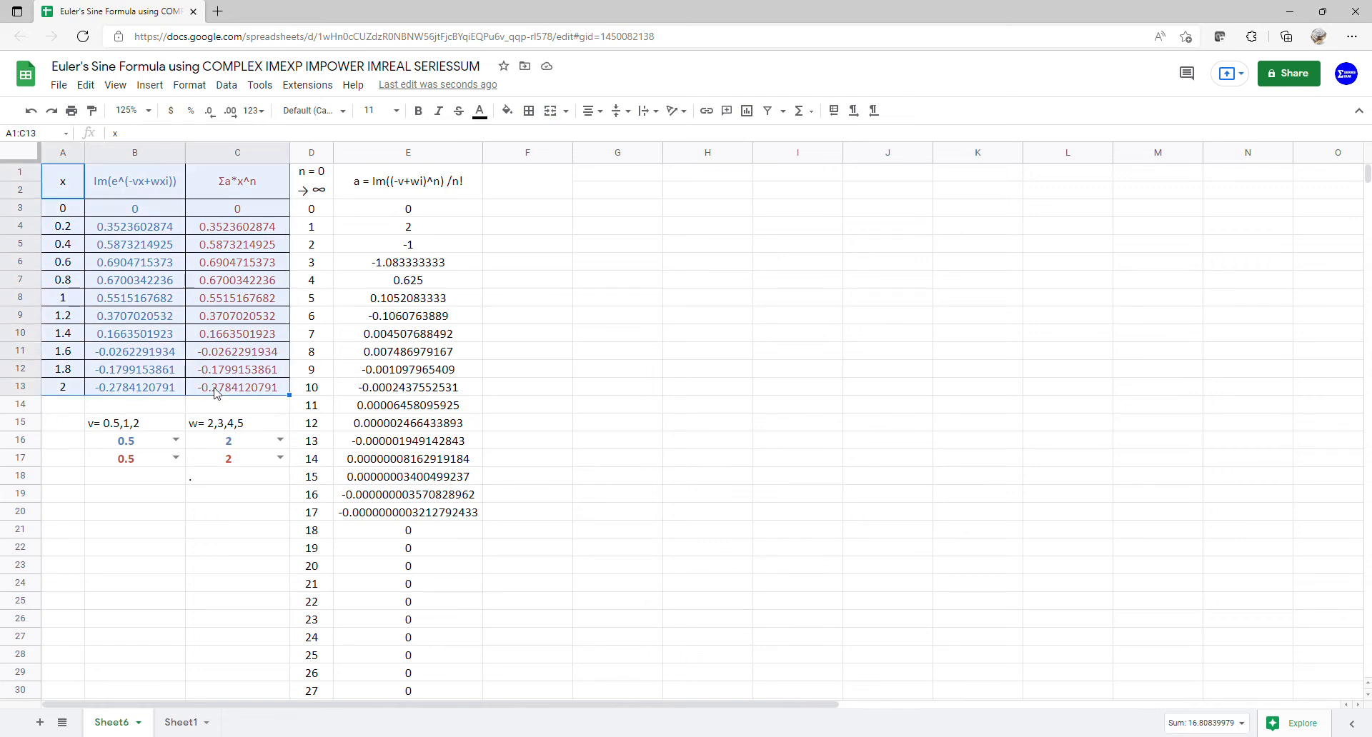
pyautogui.click(149, 85)
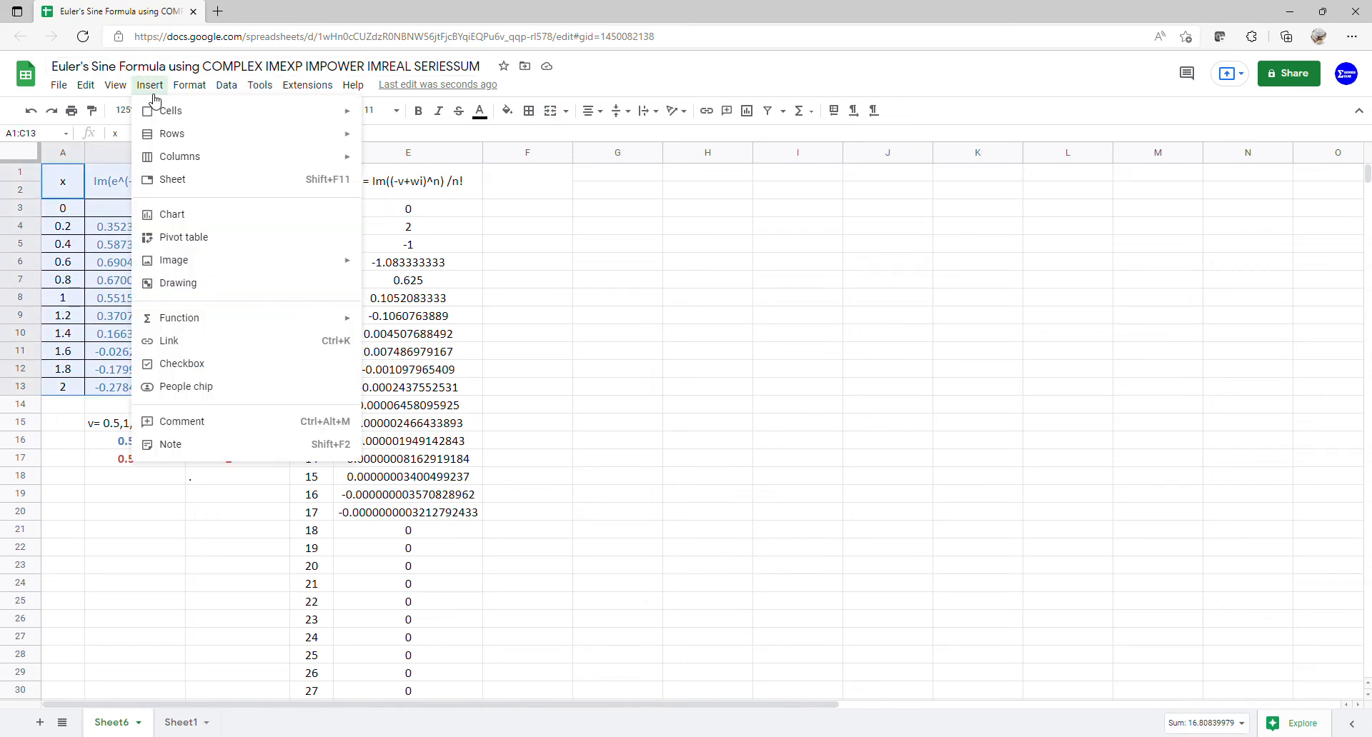
pyautogui.click(184, 217)
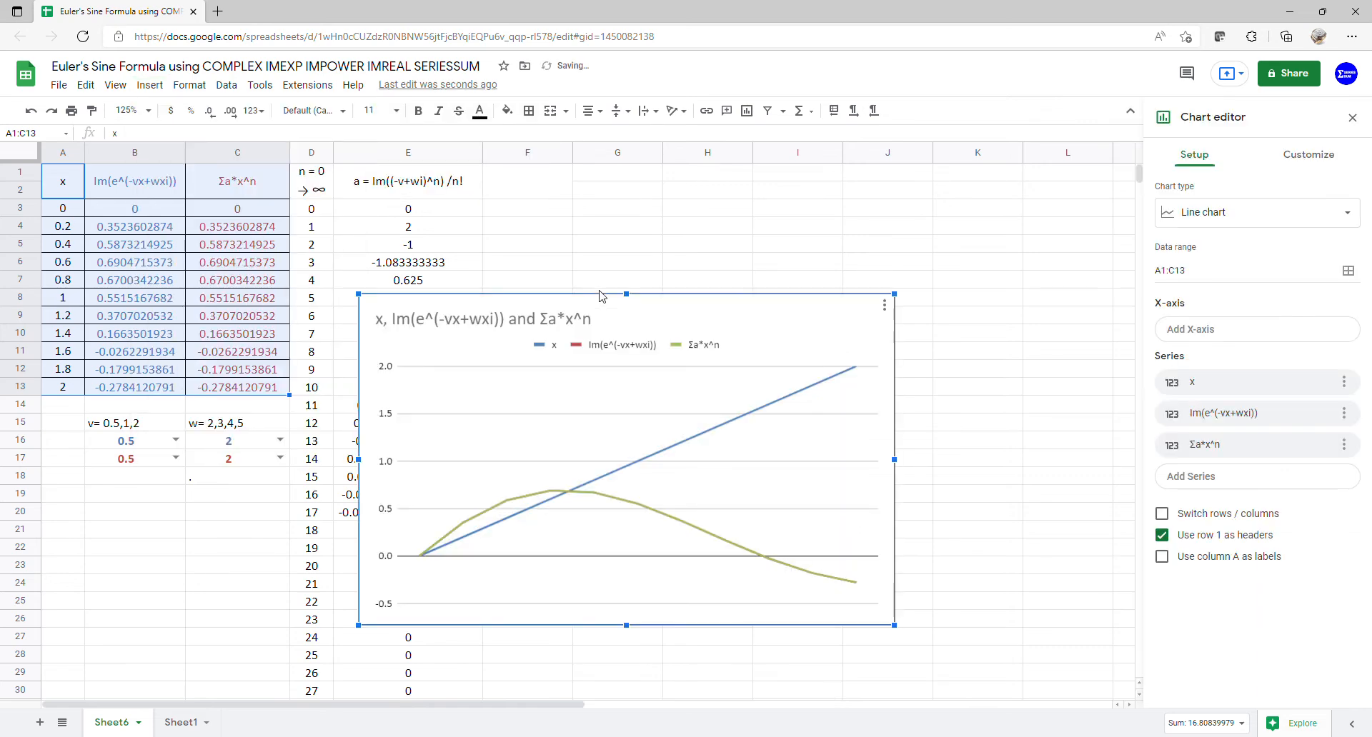
pyautogui.click(1204, 223)
pyautogui.scroll(-5, 1218, 476)
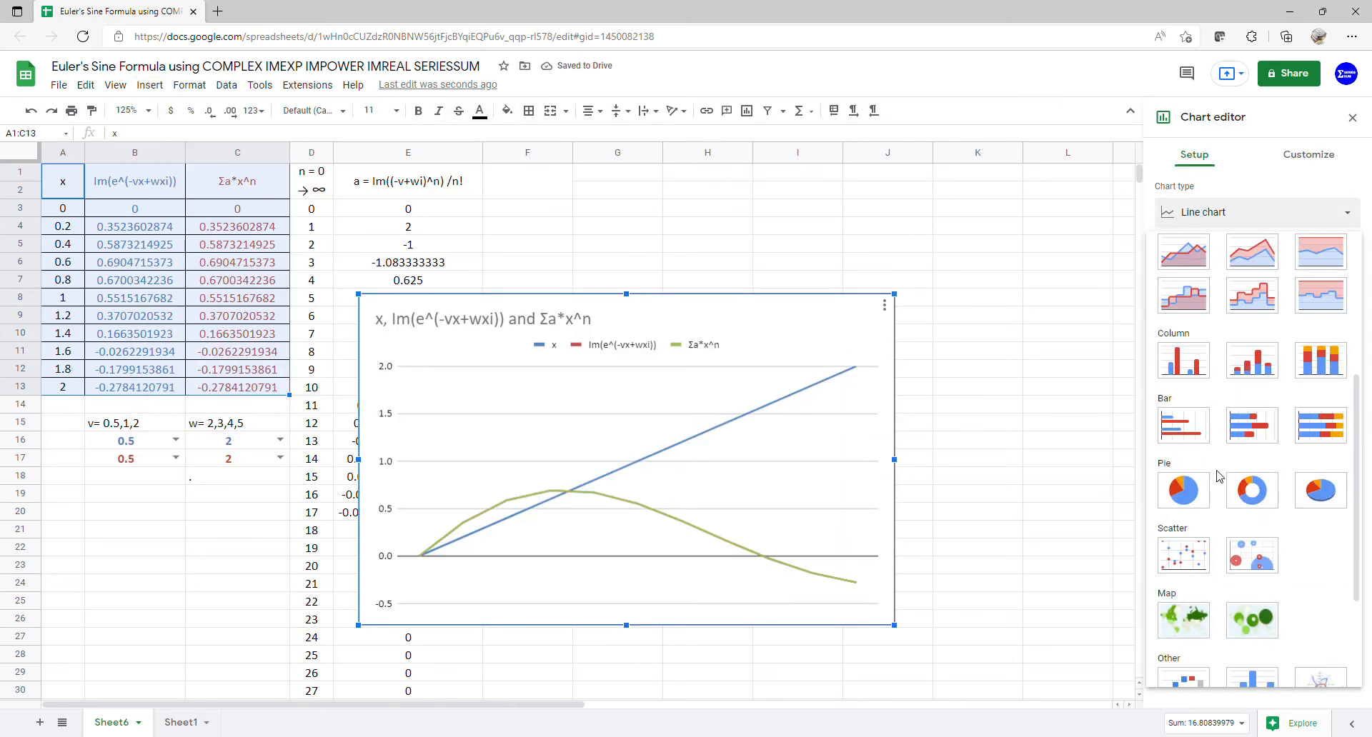
pyautogui.click(1197, 549)
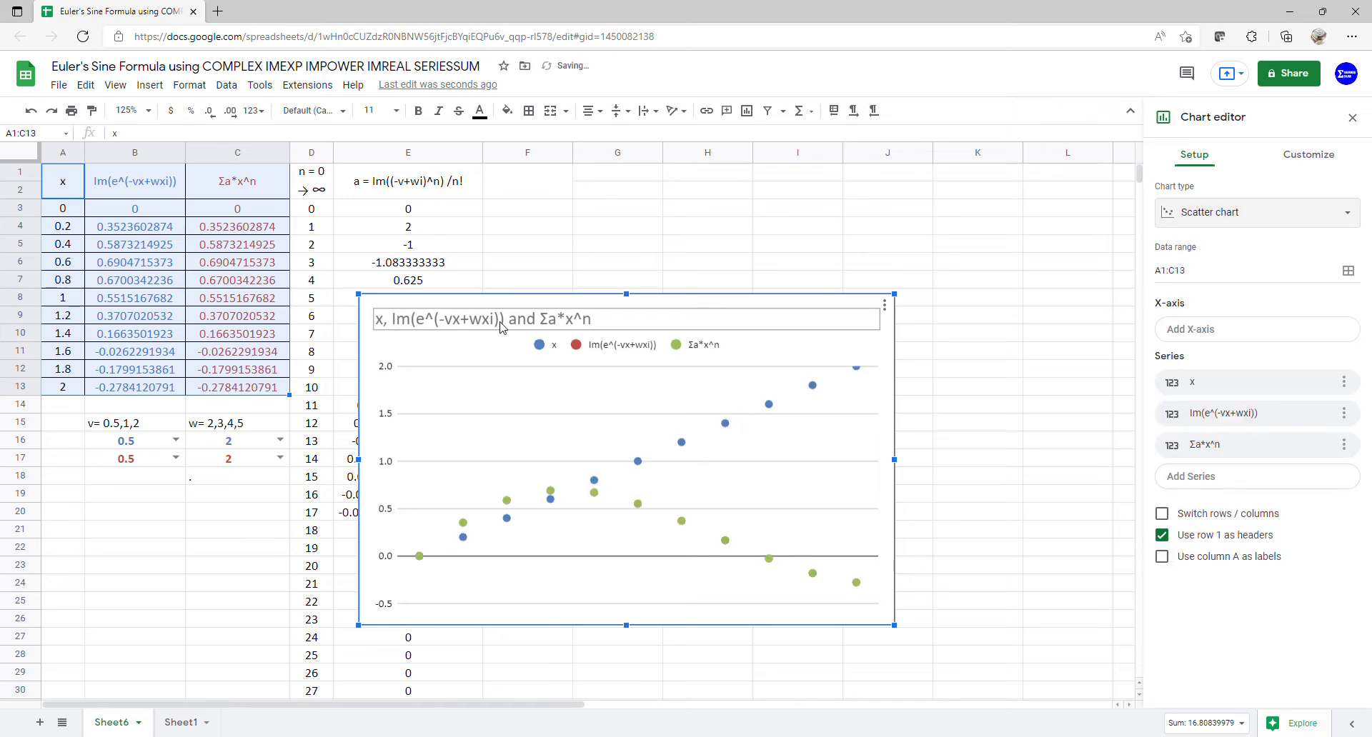
pyautogui.click(1161, 557)
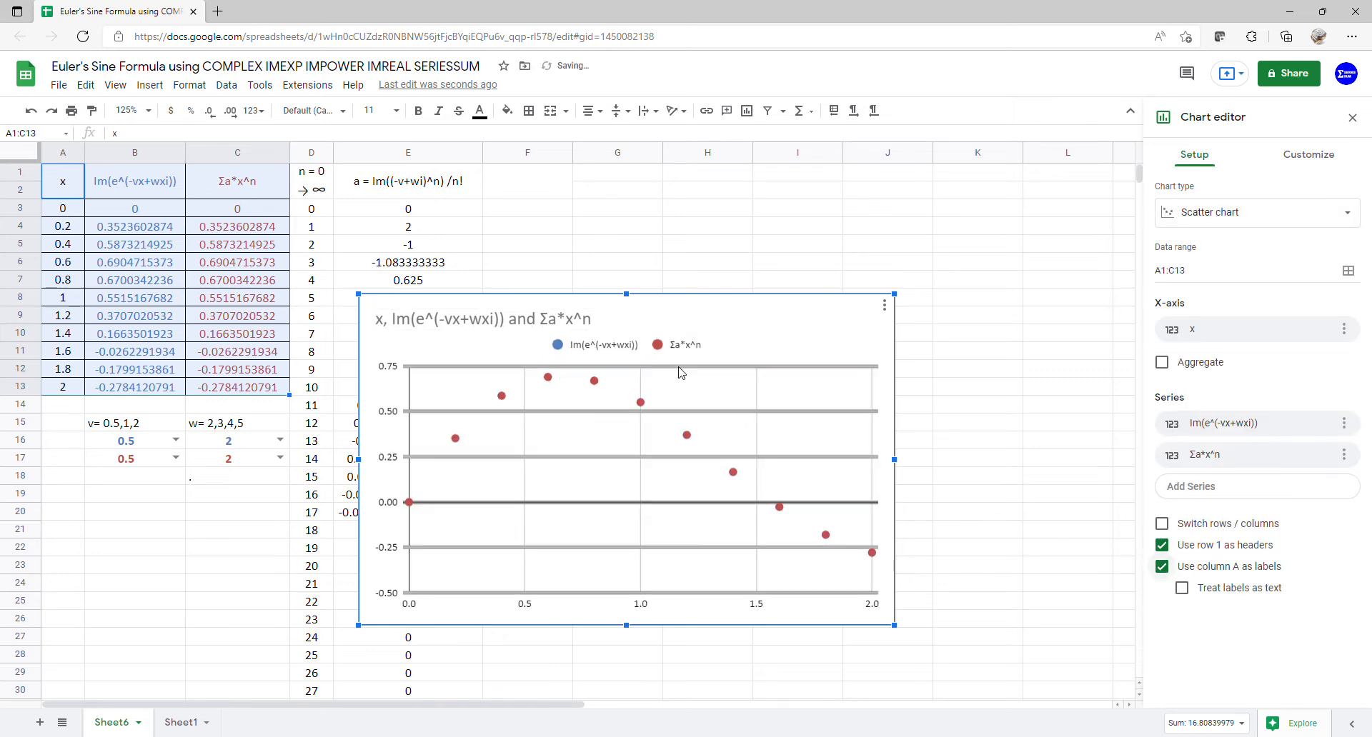
# - Delete the scatter chart's title text
pyautogui.doubleClick(596, 328)
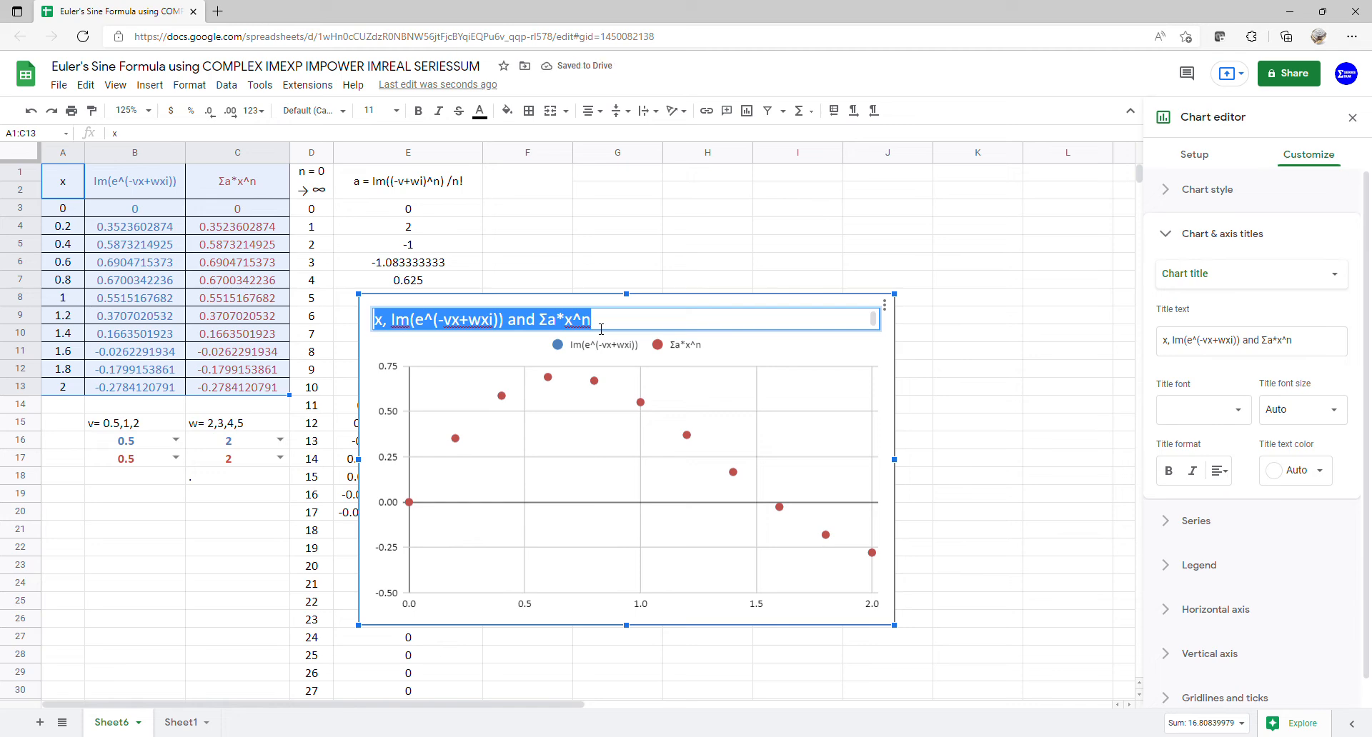
pyautogui.press('BackSpace')
pyautogui.click(710, 412)
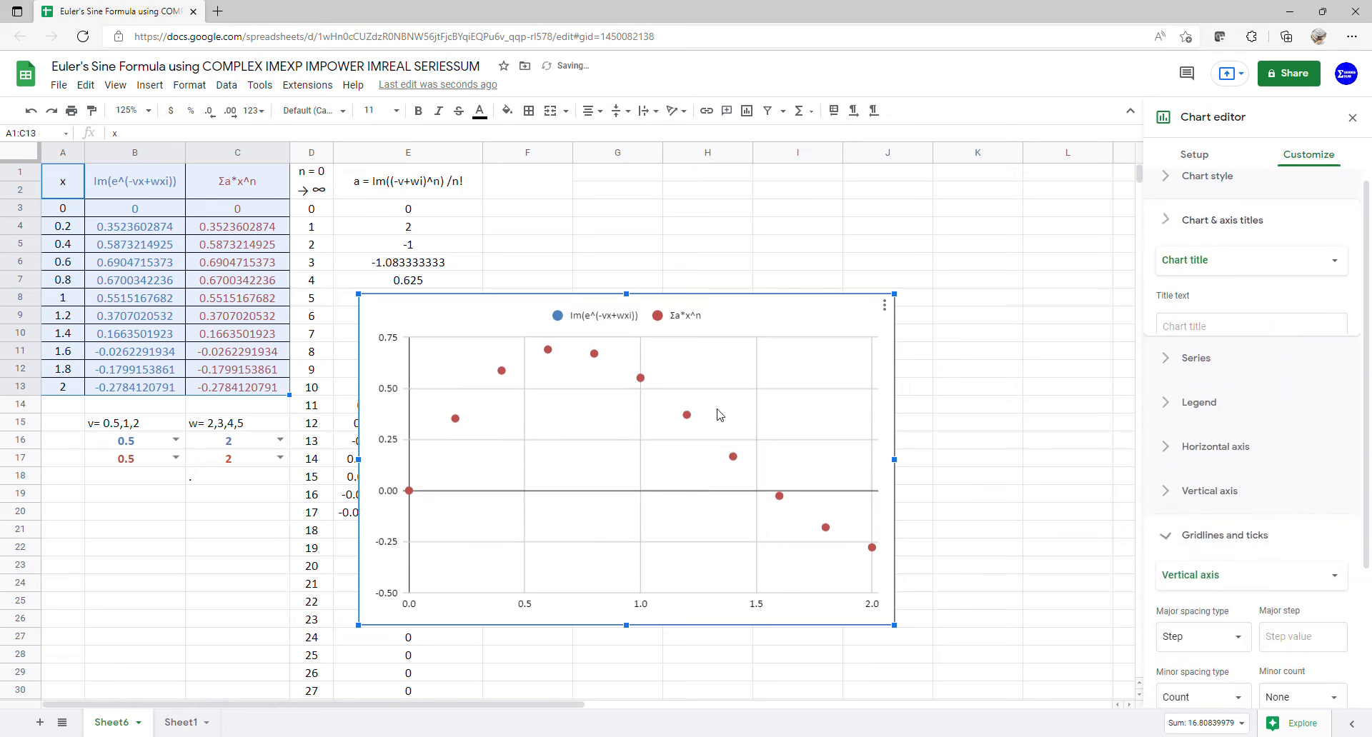
# - Add polynomial trendlines of degree 10 to all chart series and label them with their equations
pyautogui.click(1194, 266)
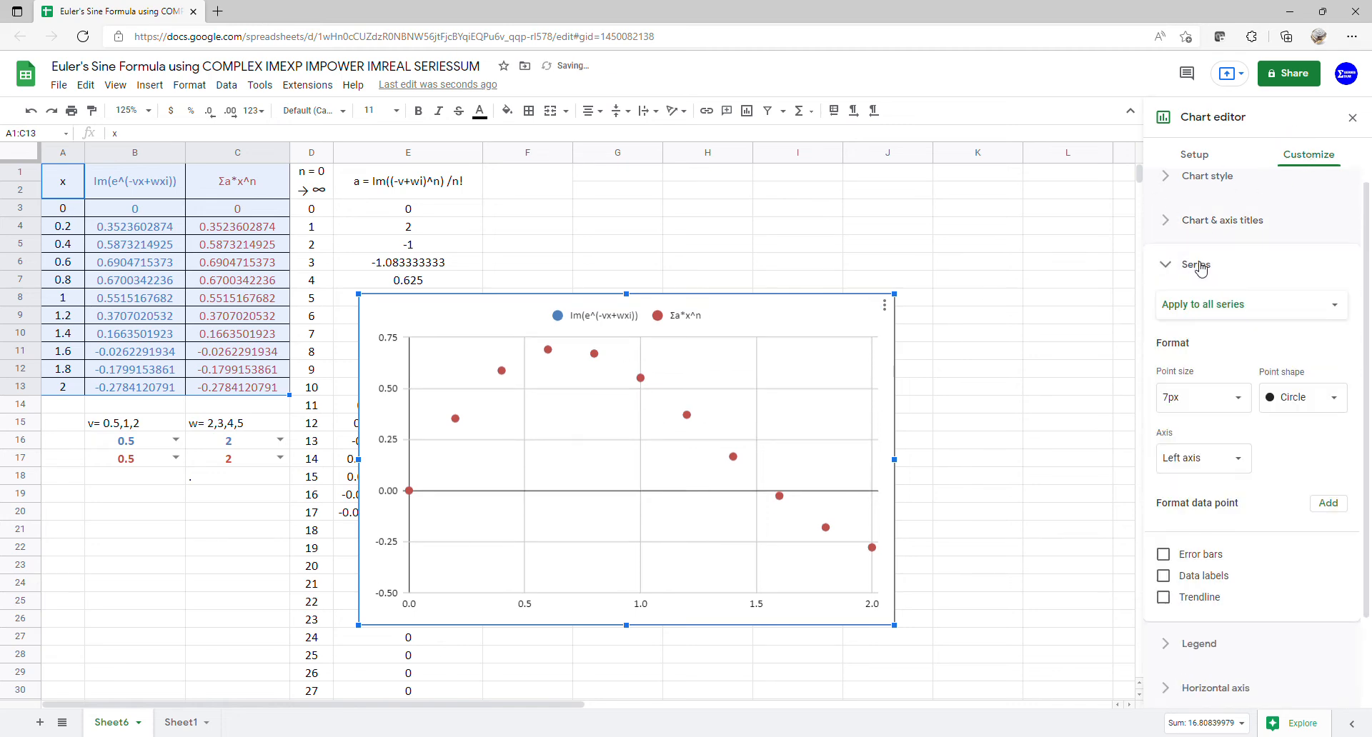
pyautogui.click(1164, 597)
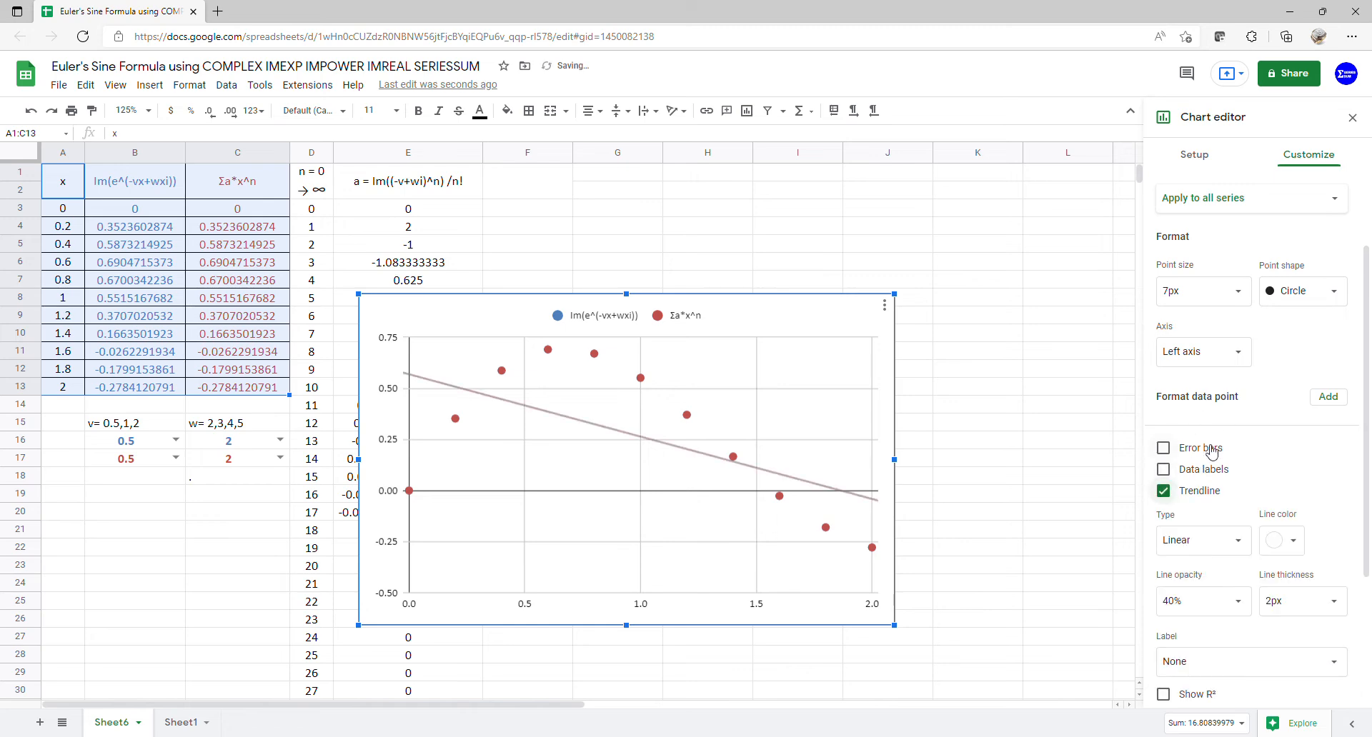
pyautogui.scroll(-3, 1231, 419)
pyautogui.click(1238, 386)
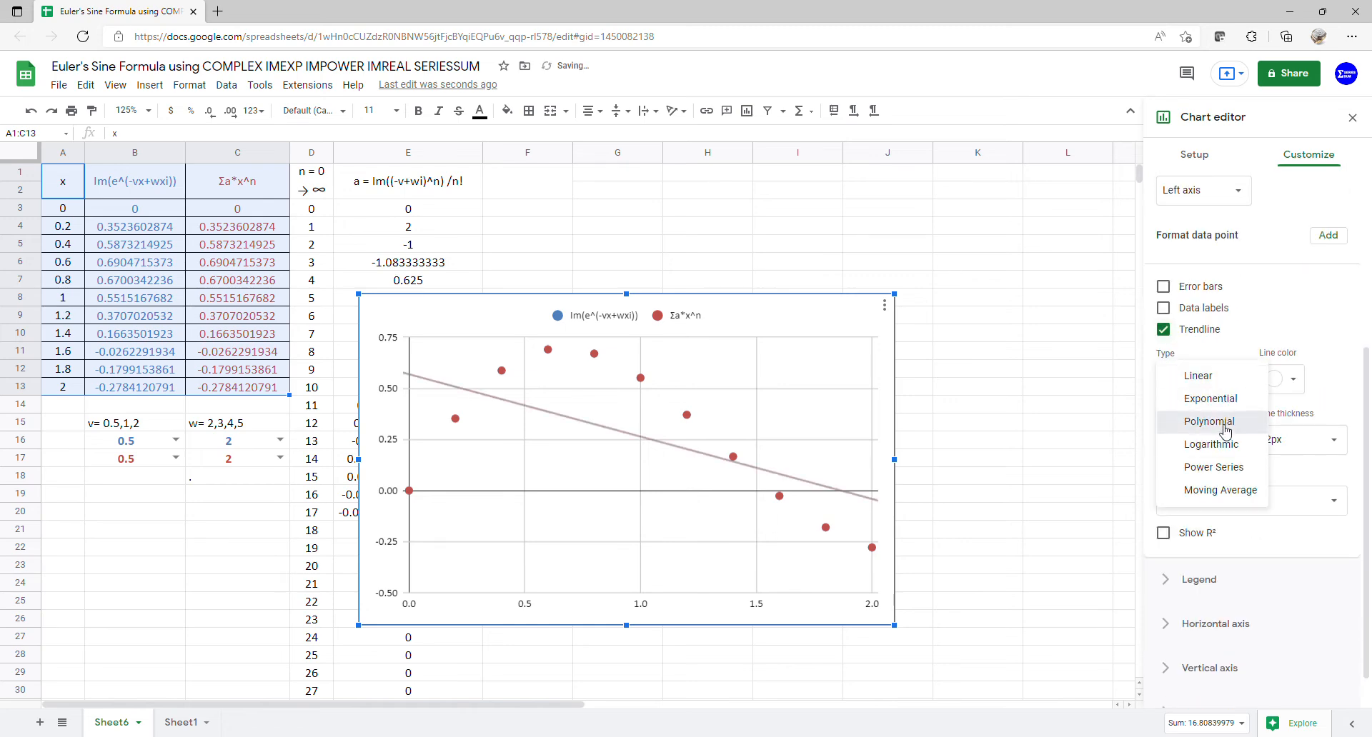
pyautogui.click(1223, 424)
pyautogui.scroll(-1, 1225, 425)
pyautogui.click(1207, 359)
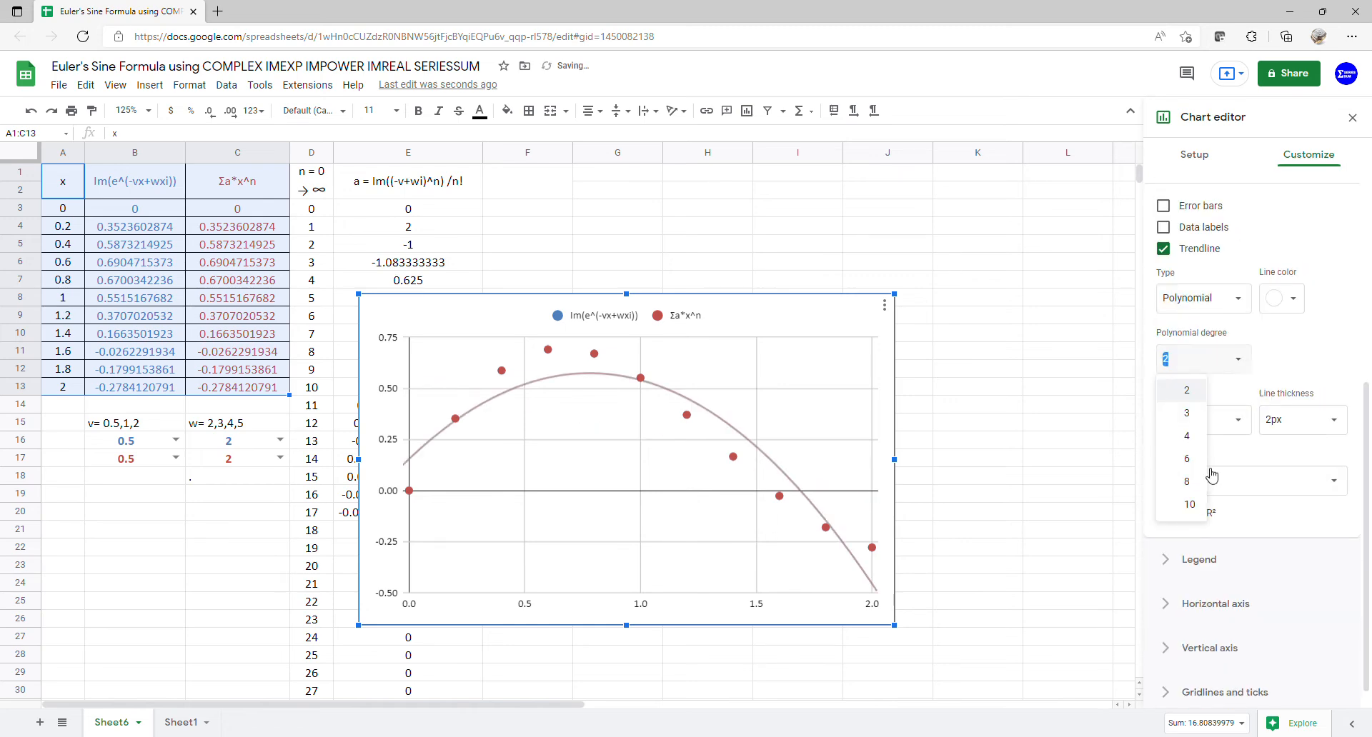
pyautogui.click(1190, 504)
pyautogui.scroll(-1, 1254, 429)
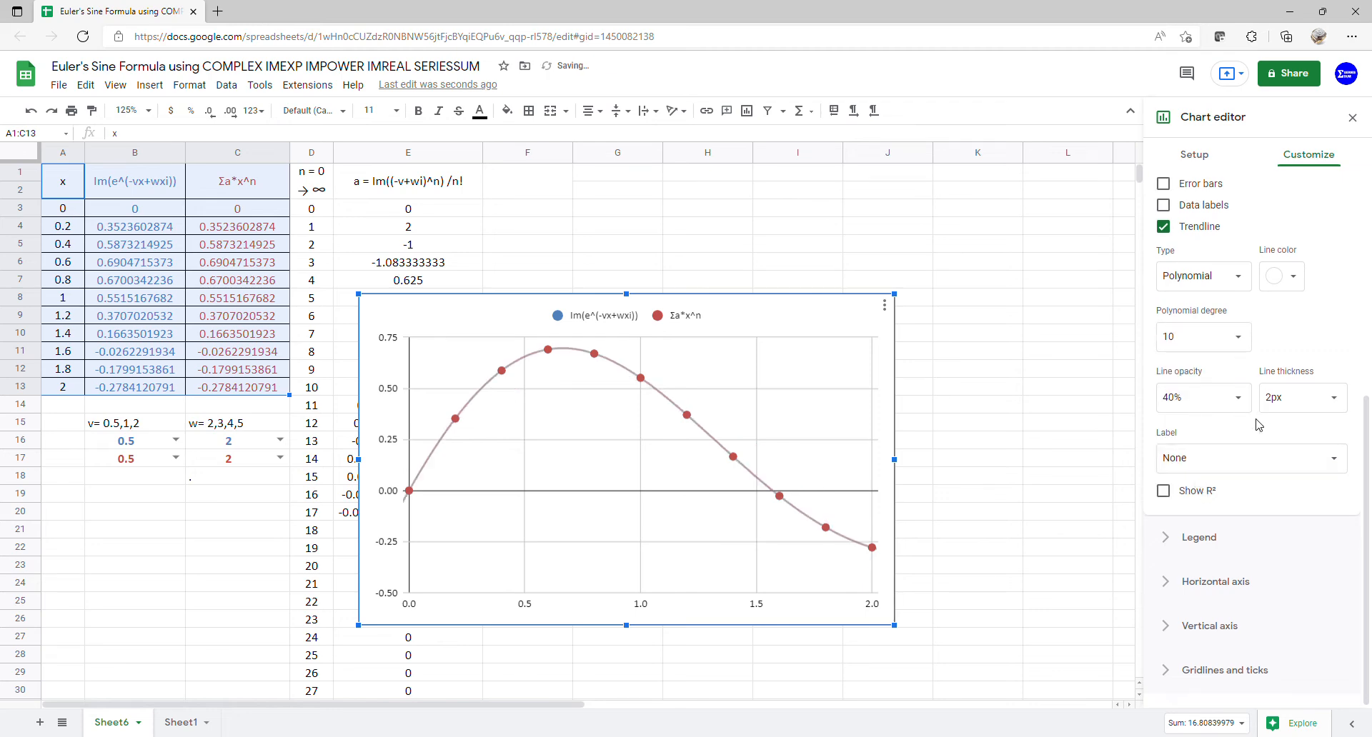
pyautogui.click(1250, 461)
pyautogui.click(1226, 502)
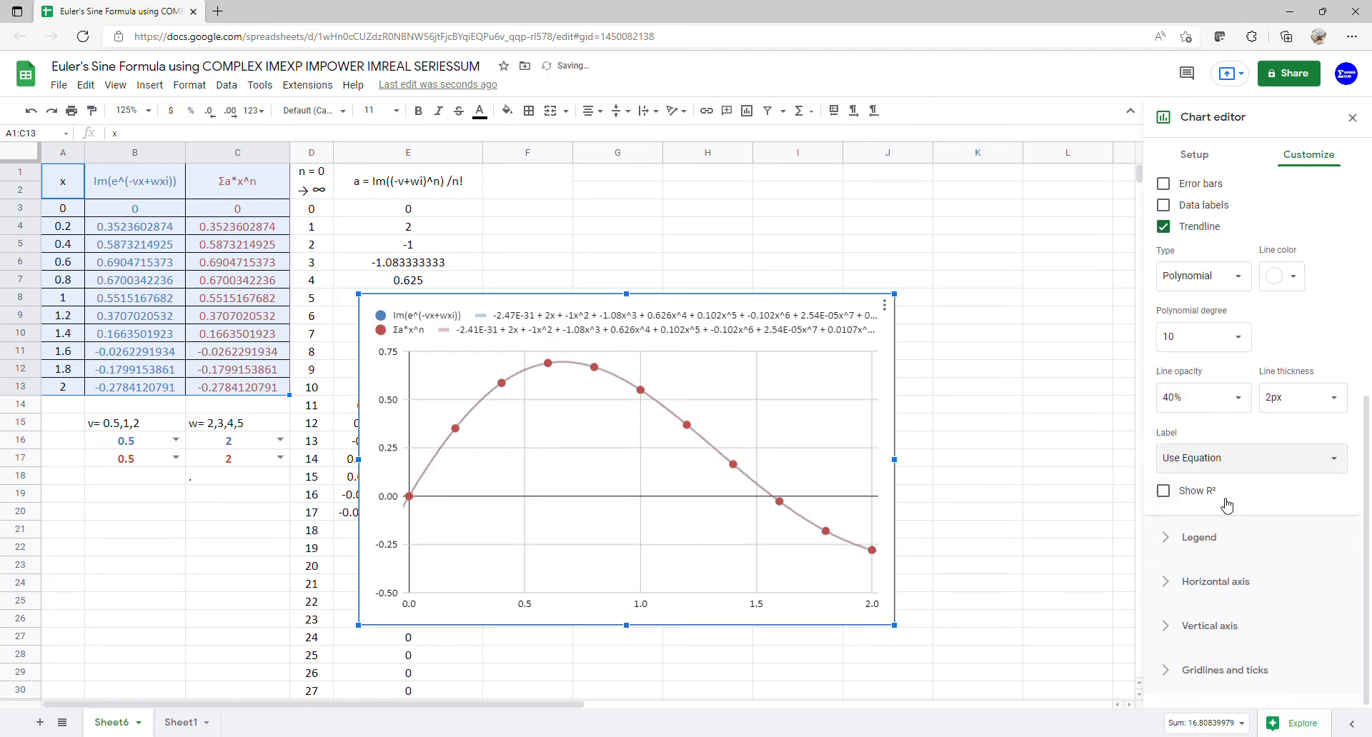
# - Close the chart editor, then place the chart beside column E and enlarge it down to row 30 and across into column N
pyautogui.click(1351, 118)
pyautogui.moveTo(745, 336); pyautogui.dragTo(885, 215)
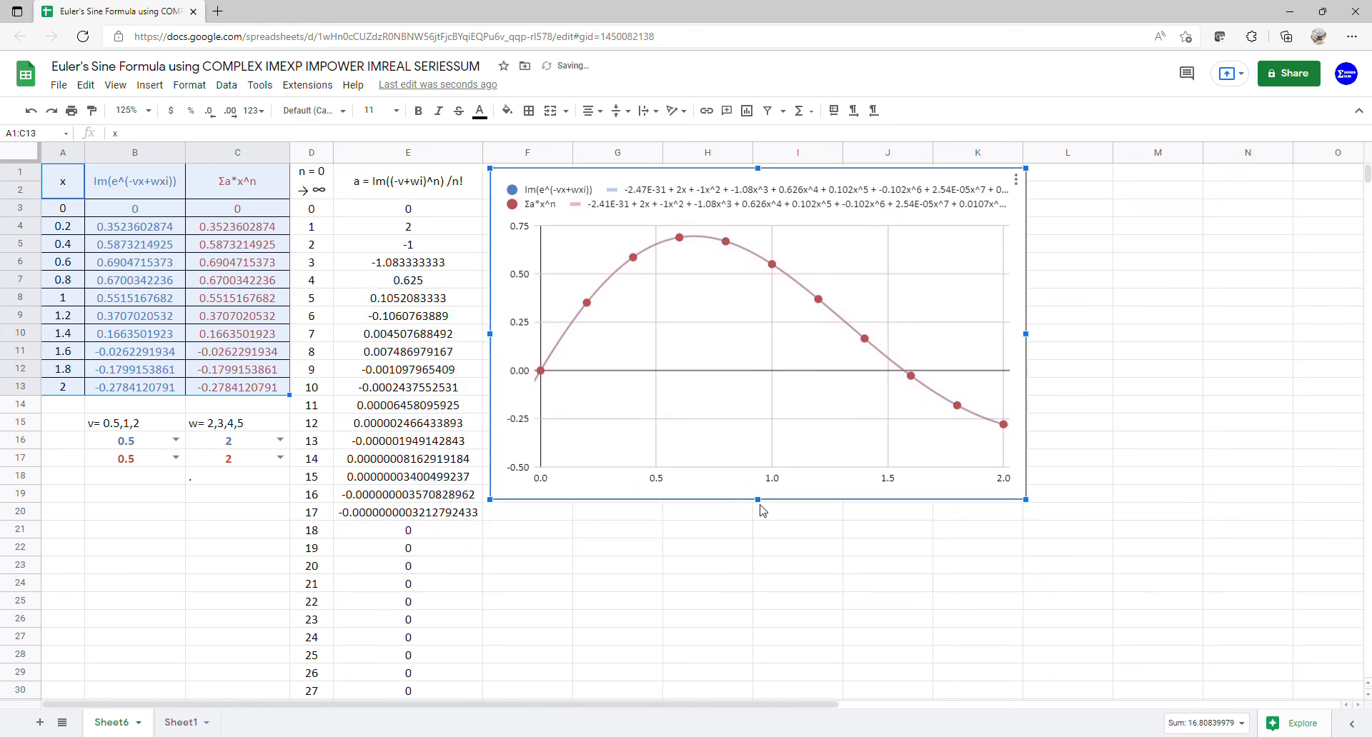
pyautogui.moveTo(760, 504); pyautogui.dragTo(756, 697)
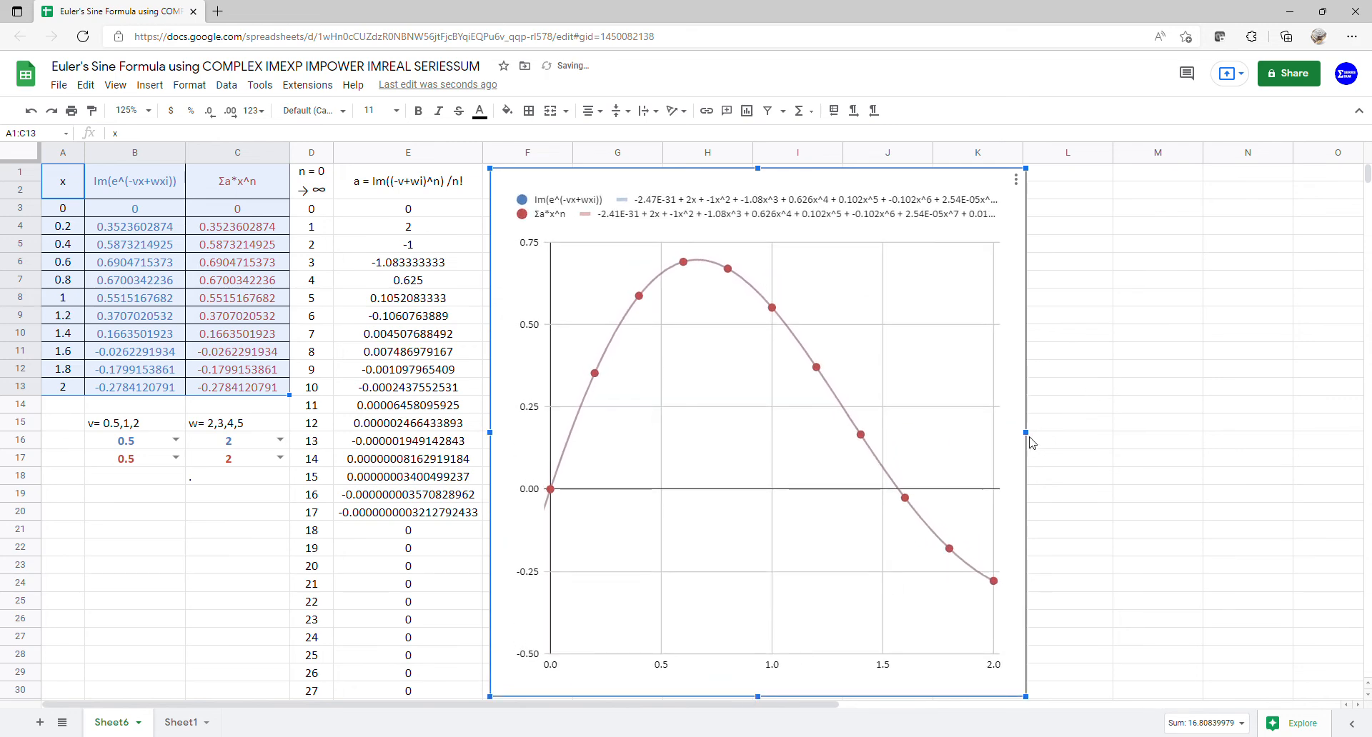
pyautogui.moveTo(1033, 436); pyautogui.dragTo(1235, 432)
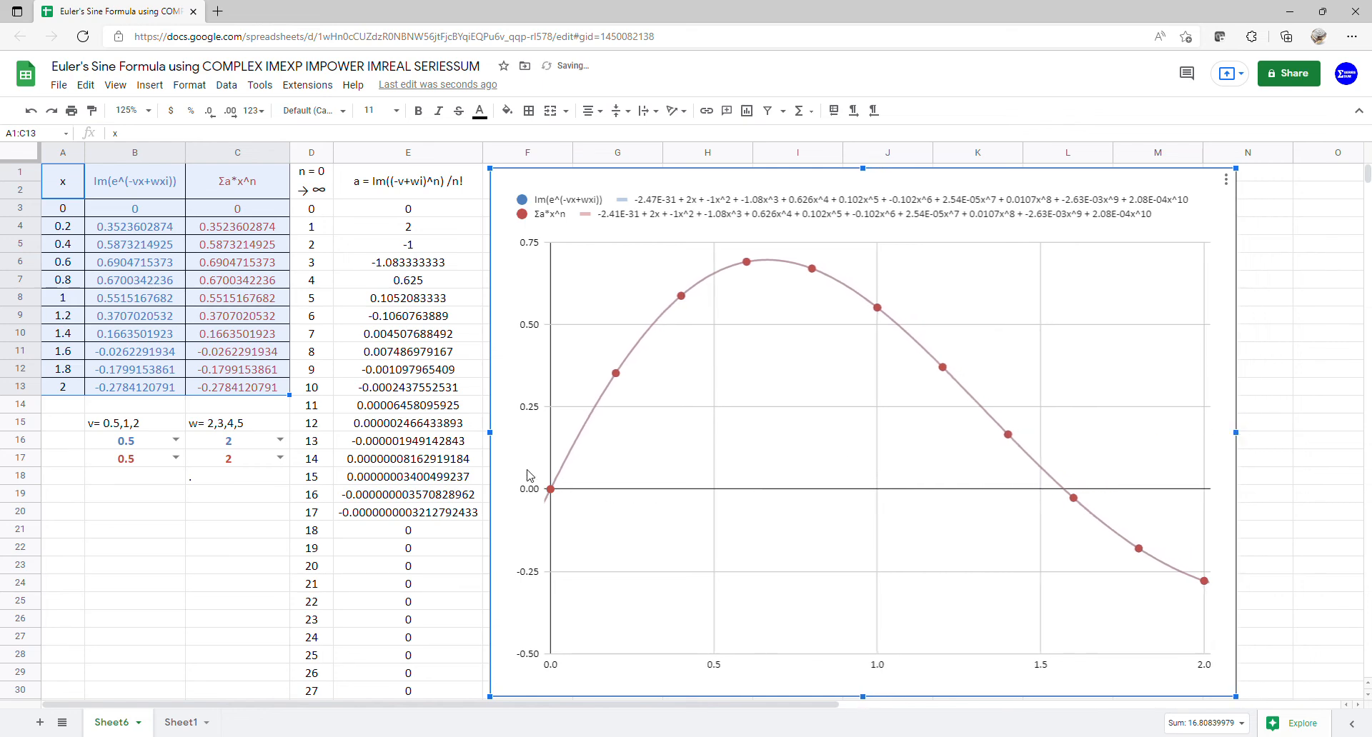
# - Set the w values in C16 and C17 to 3
pyautogui.click(243, 441)
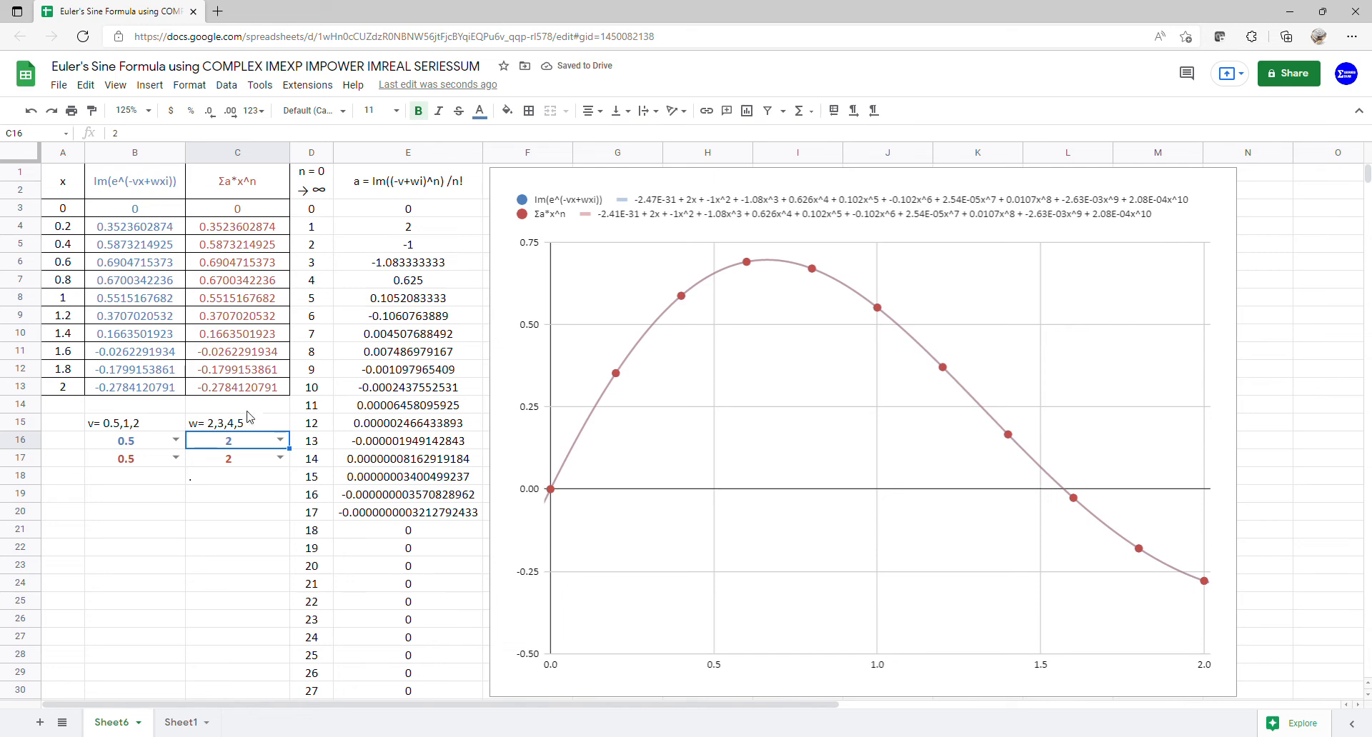
pyautogui.click(277, 441)
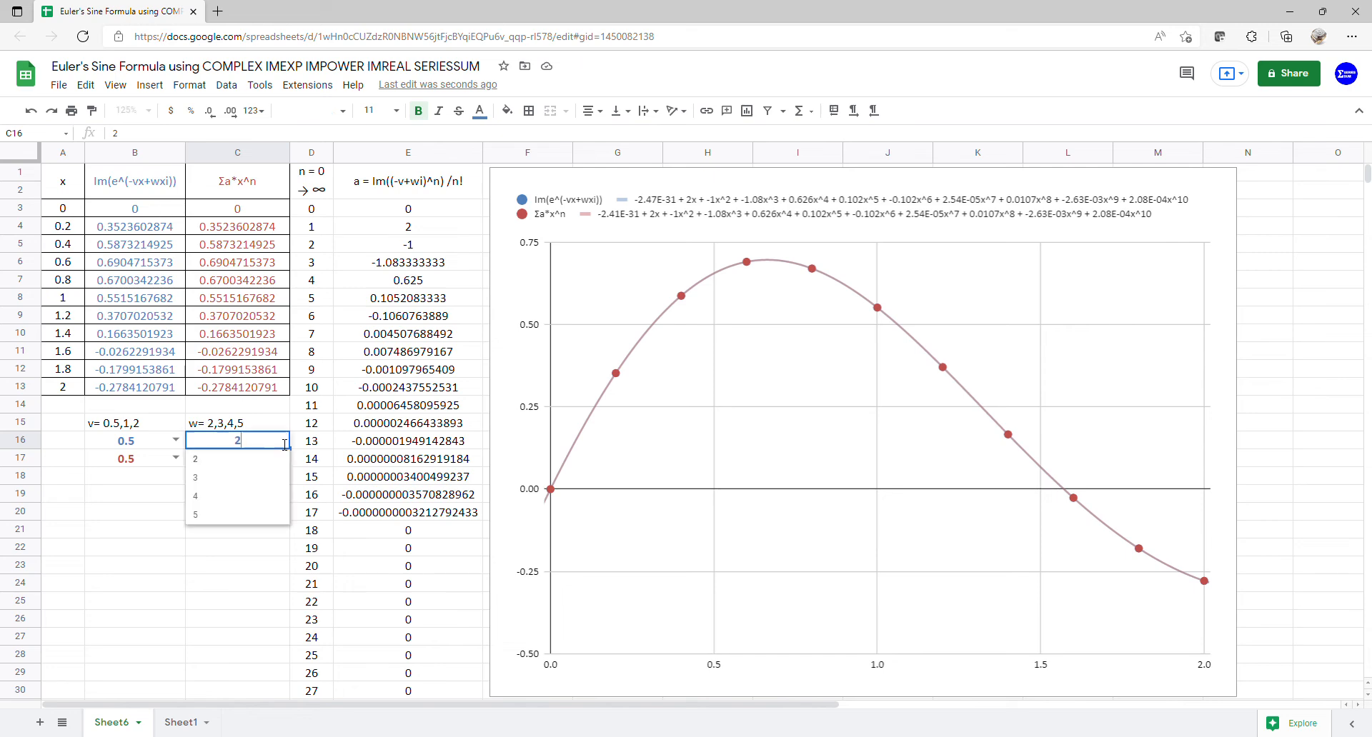
pyautogui.click(247, 484)
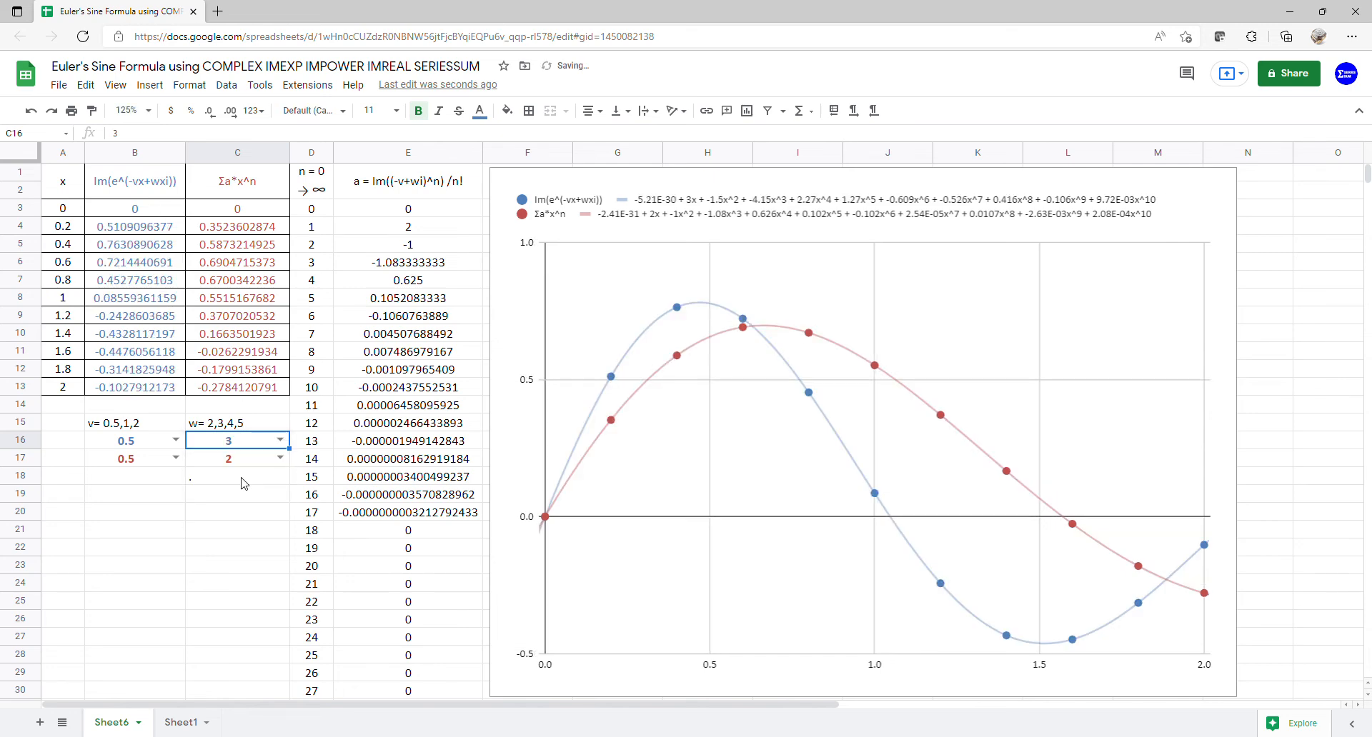
pyautogui.click(280, 458)
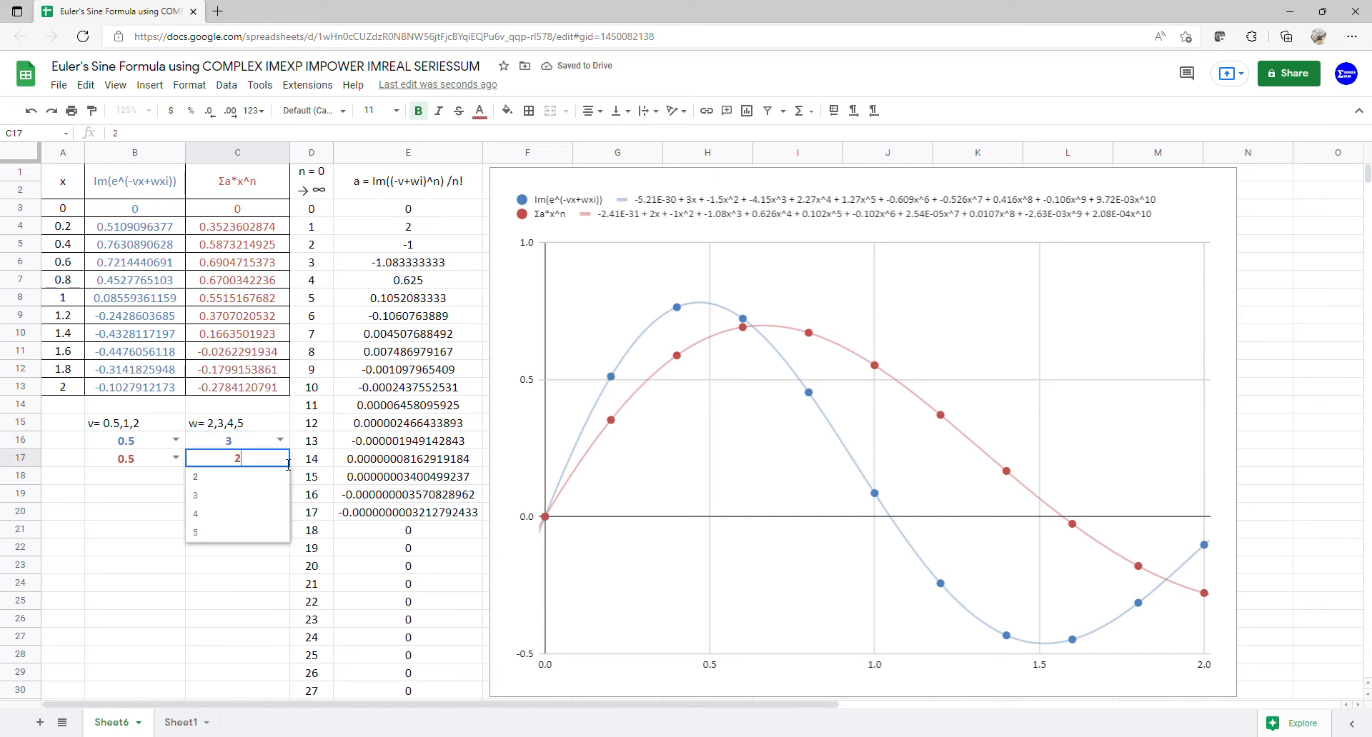
pyautogui.click(259, 496)
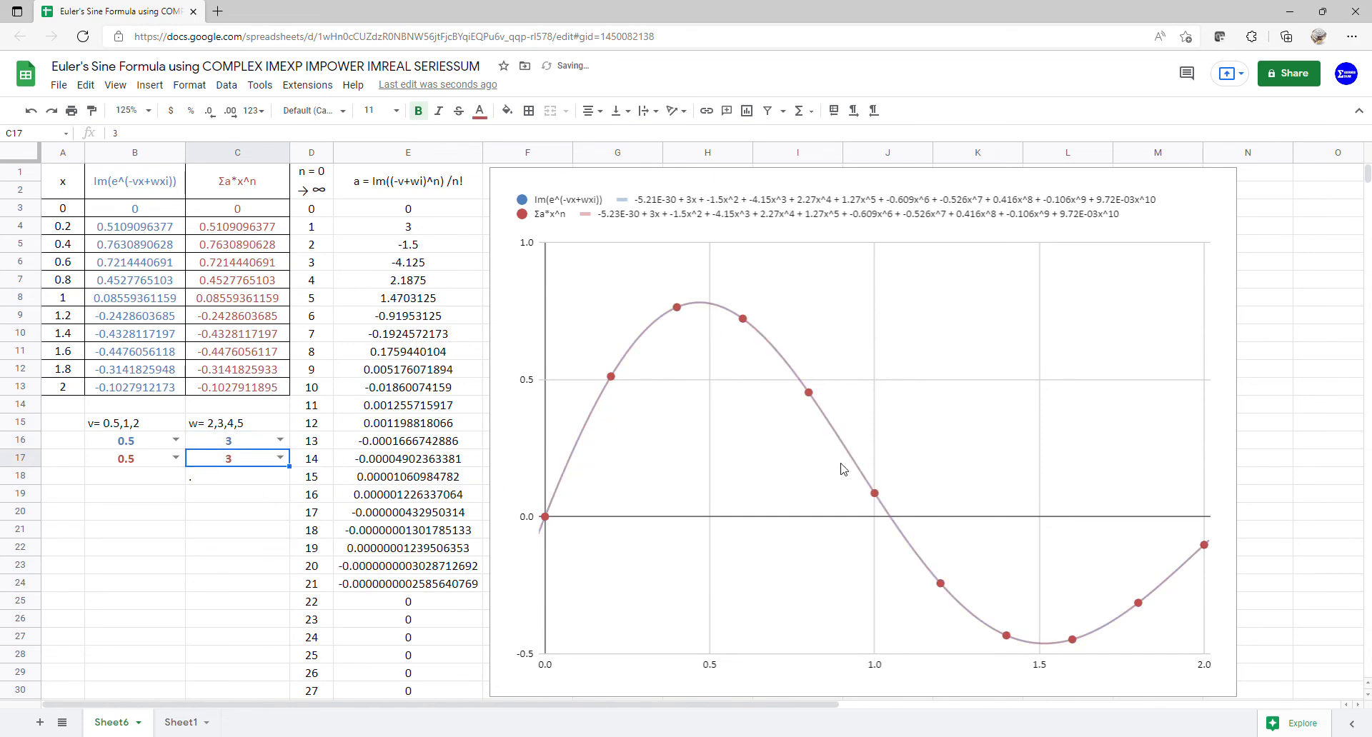
# - Set the w values in C16 and C17 to 4
pyautogui.click(281, 441)
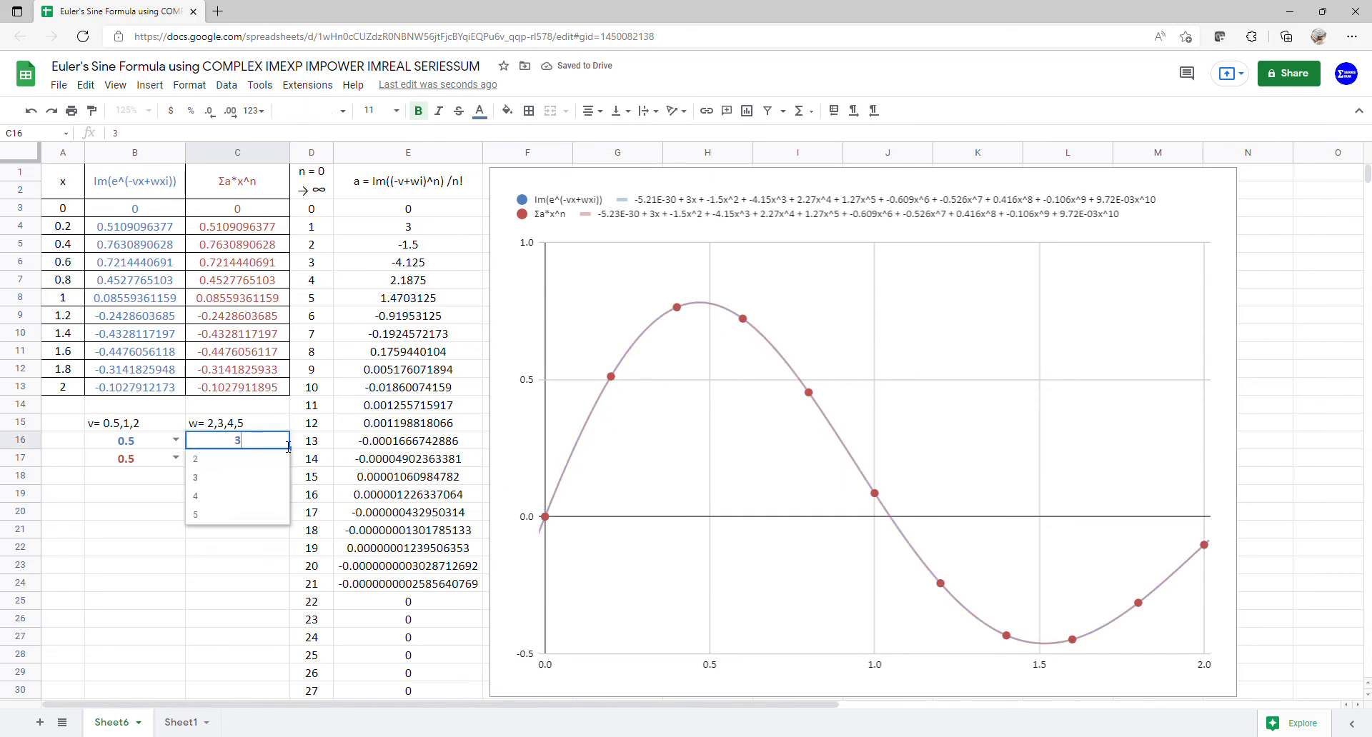
pyautogui.click(252, 498)
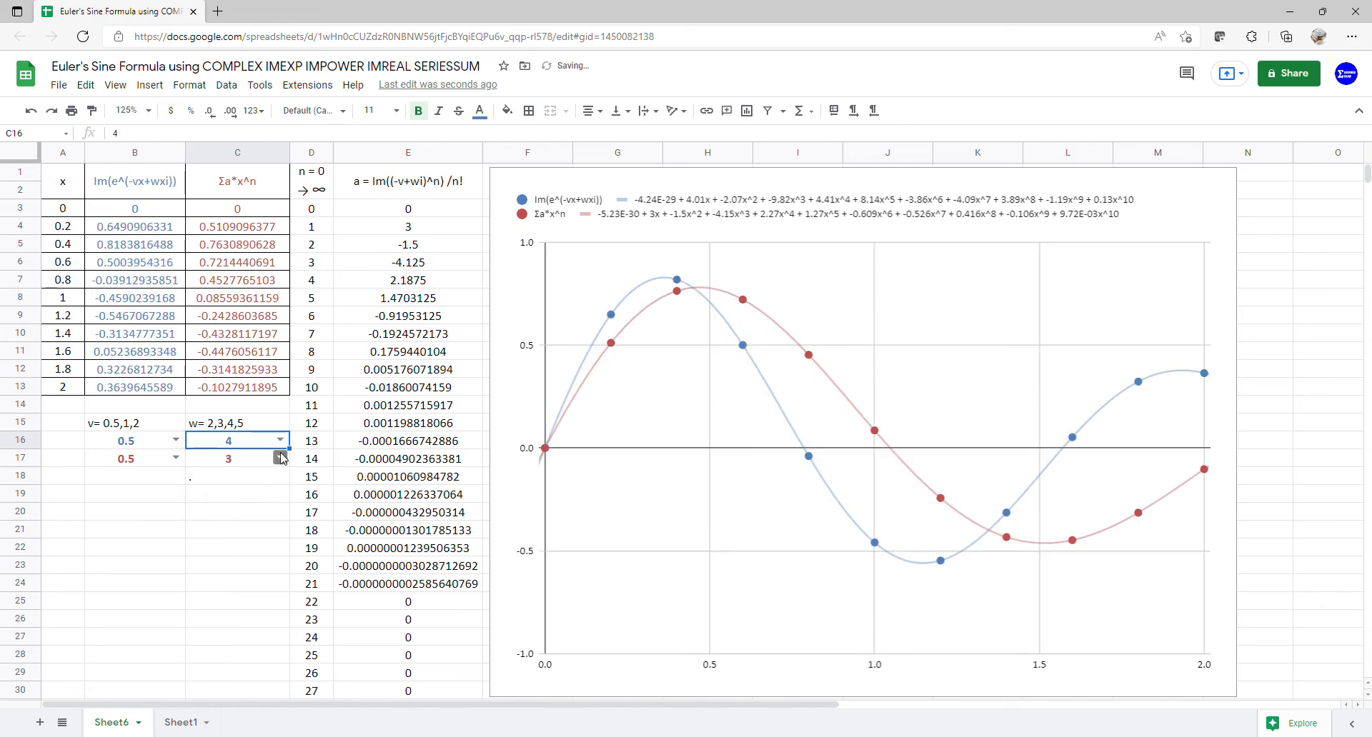
pyautogui.click(282, 458)
pyautogui.click(243, 516)
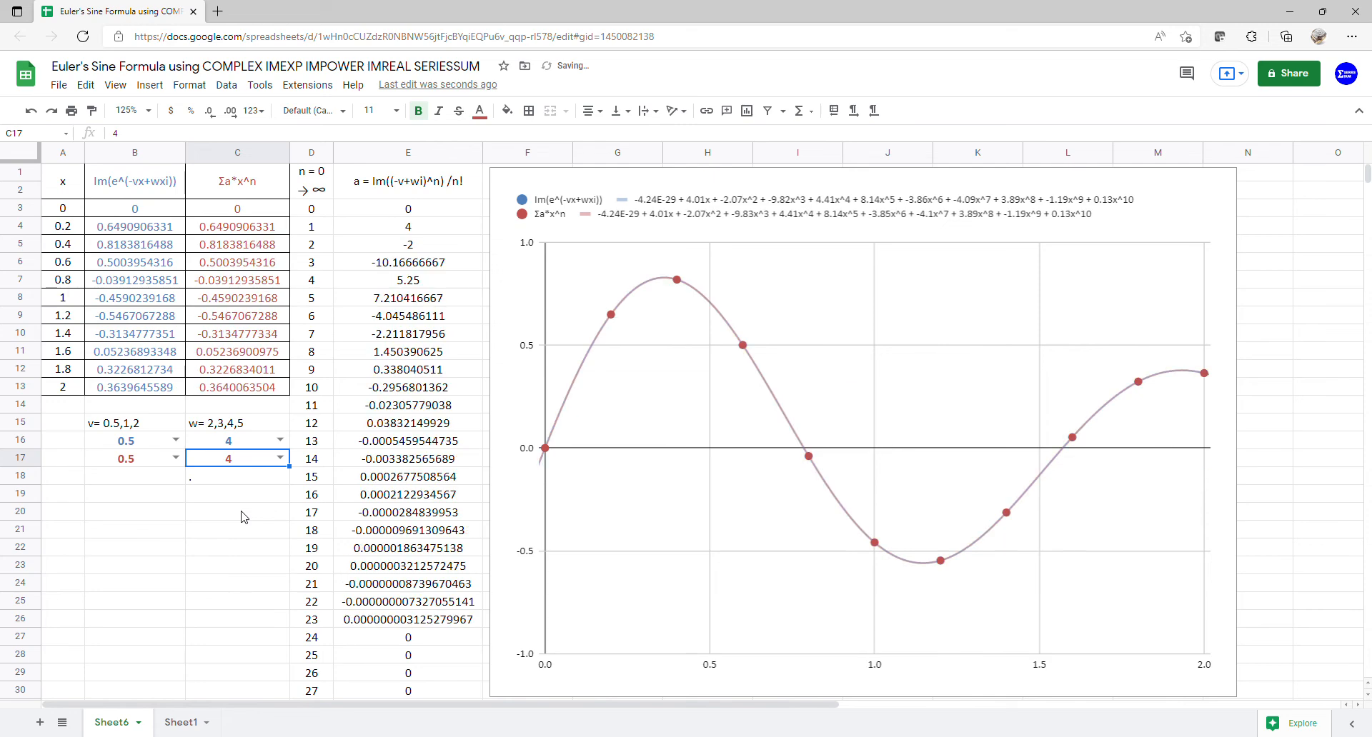
# - Set the w values in C16 and C17 to 5
pyautogui.click(280, 440)
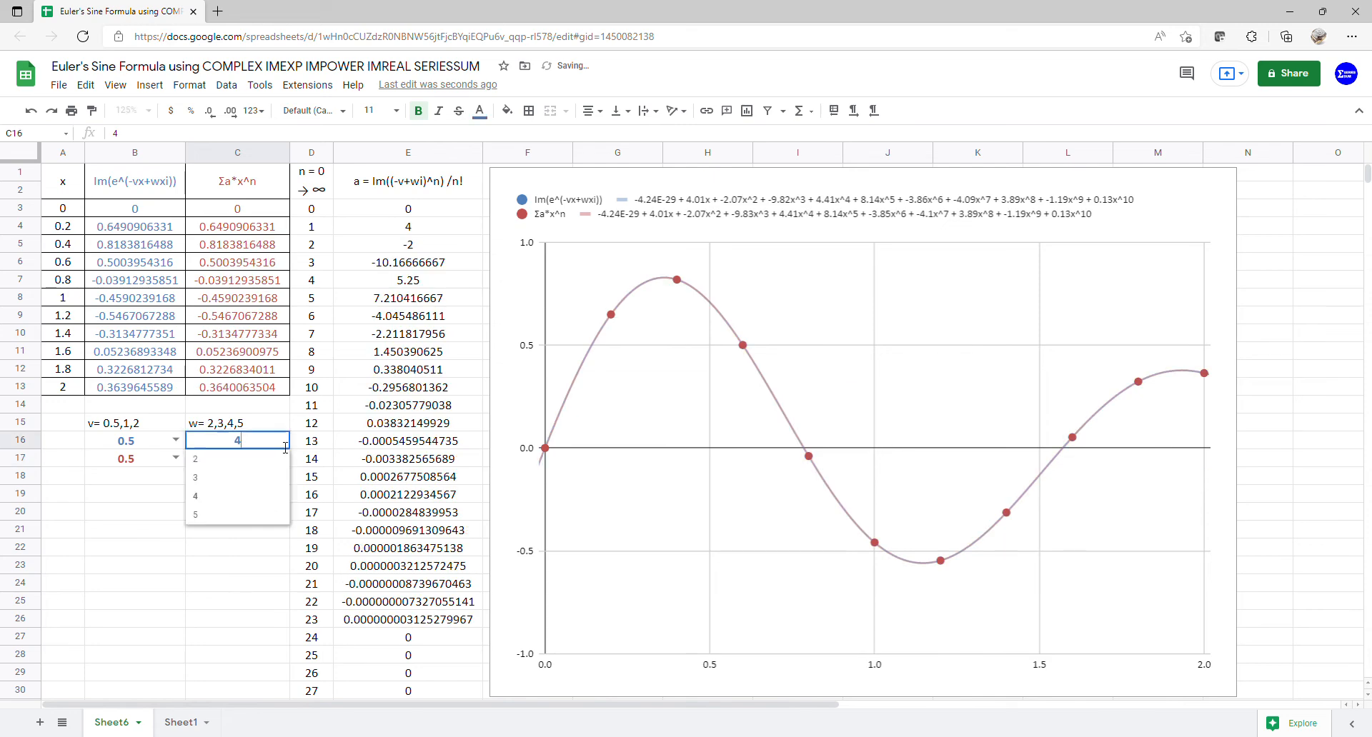
pyautogui.click(236, 522)
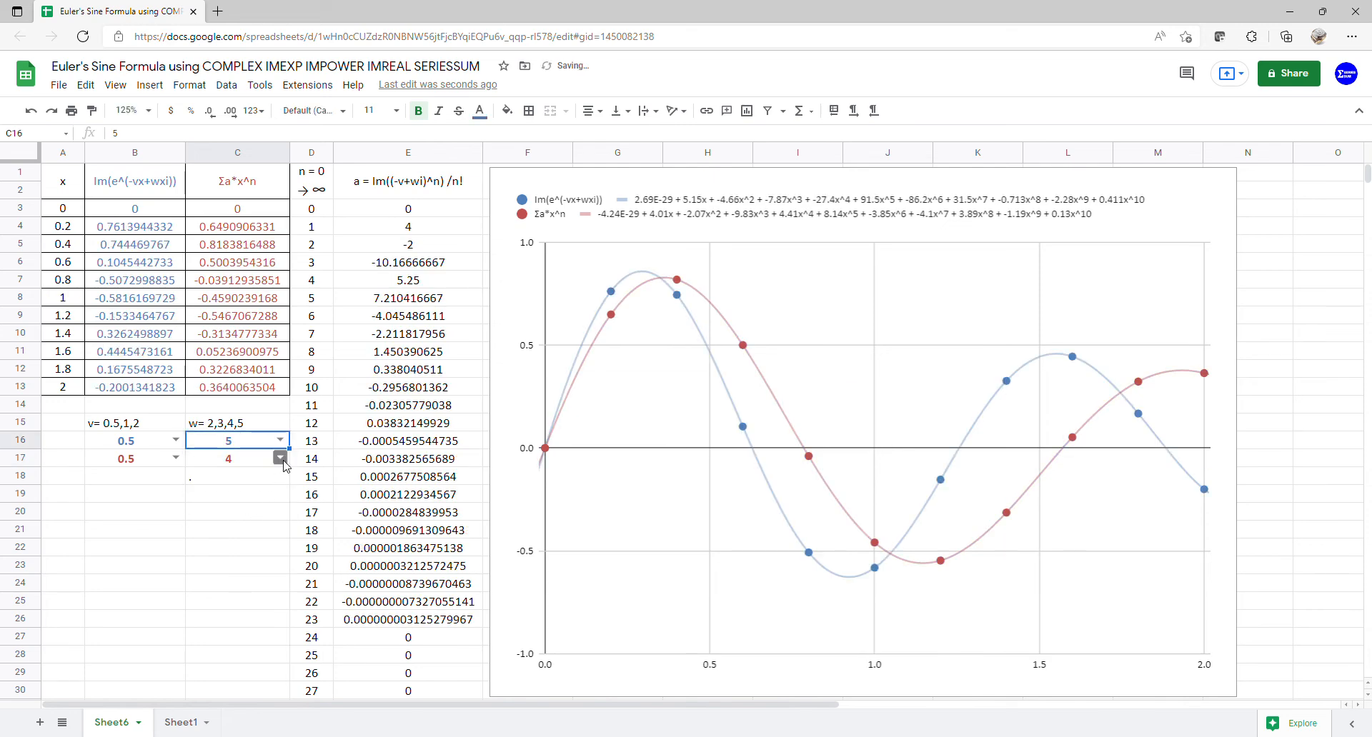
pyautogui.click(285, 459)
pyautogui.click(235, 539)
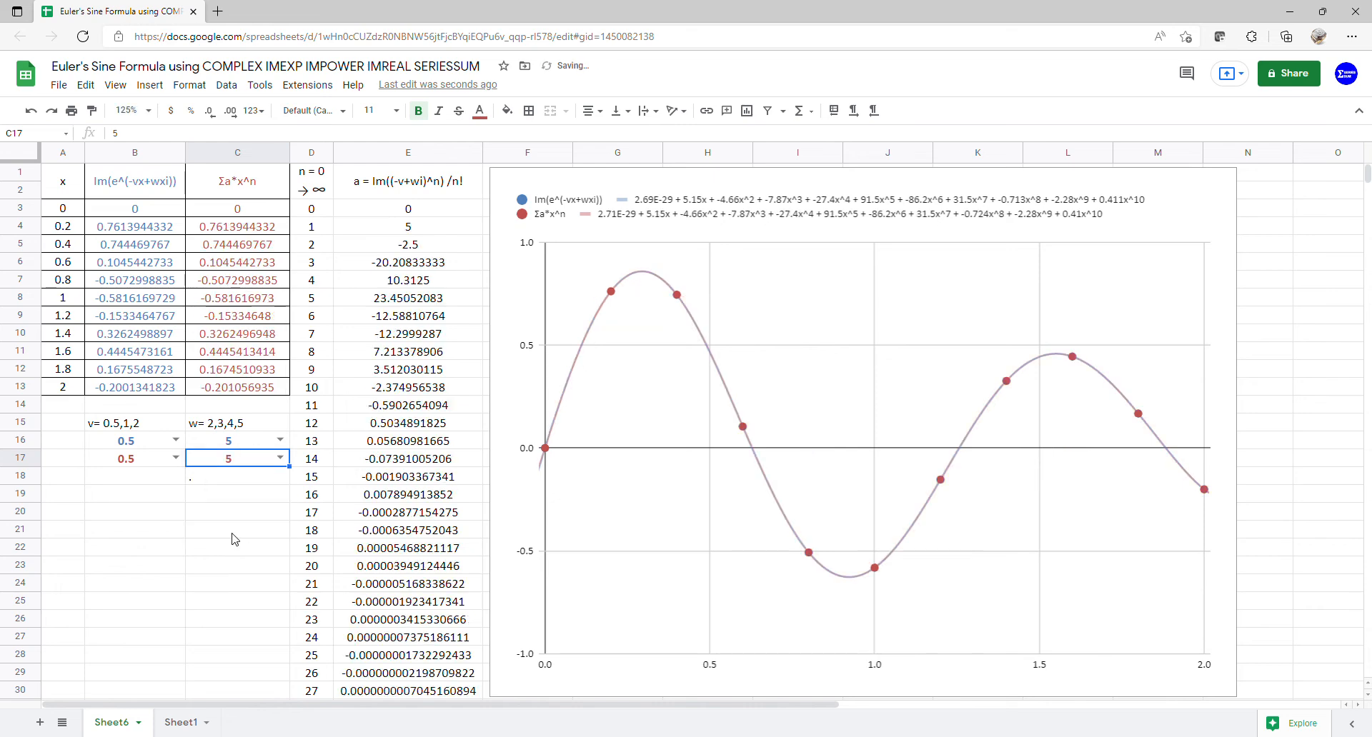
# - Set both v values in B16 and B17 to 1 and both w values in C16 and C17 to 2
pyautogui.click(176, 440)
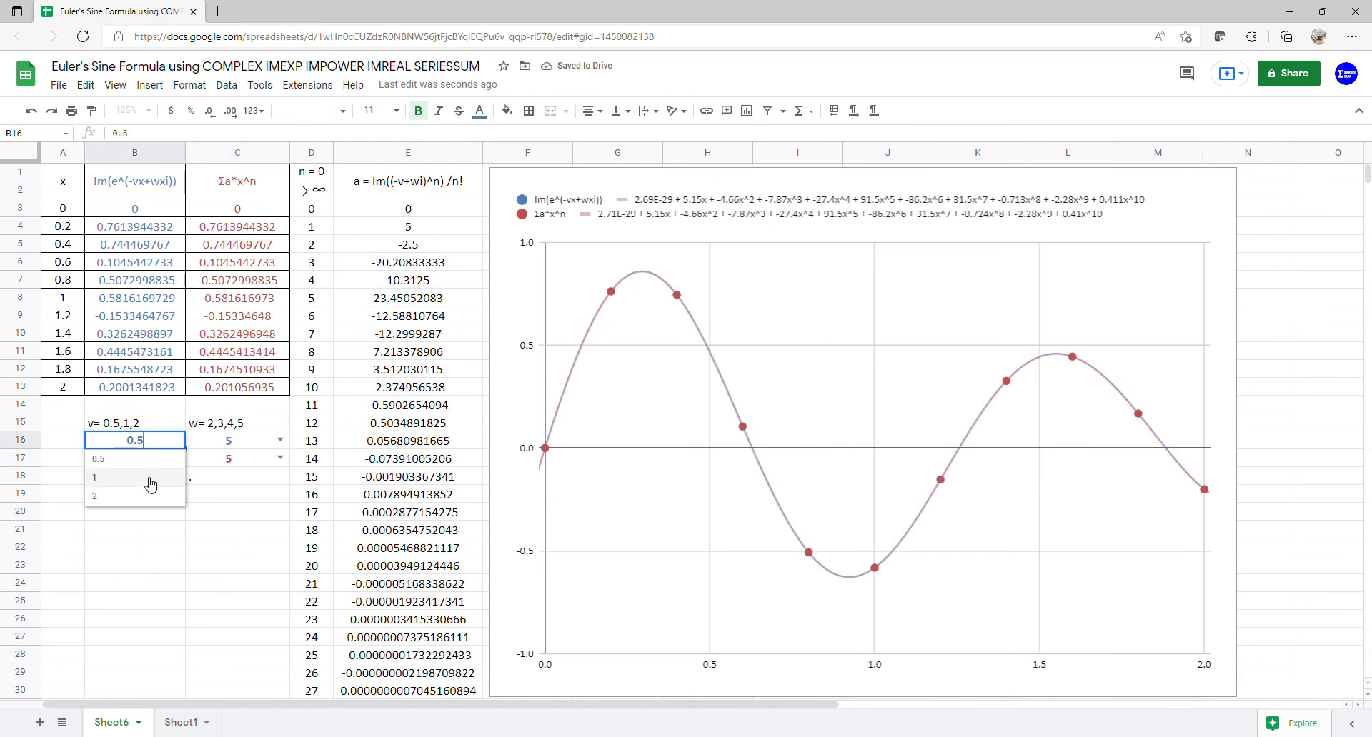
pyautogui.click(150, 480)
pyautogui.click(280, 440)
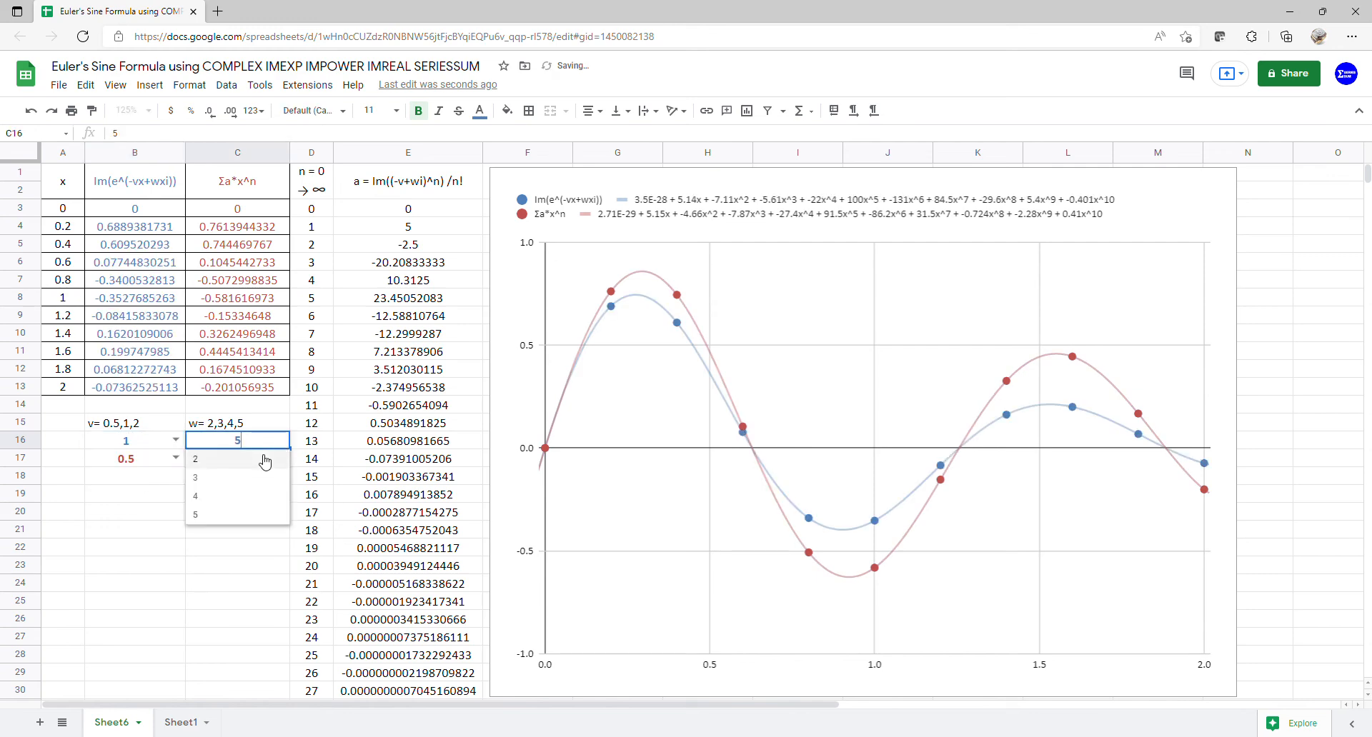
pyautogui.click(265, 460)
pyautogui.click(280, 458)
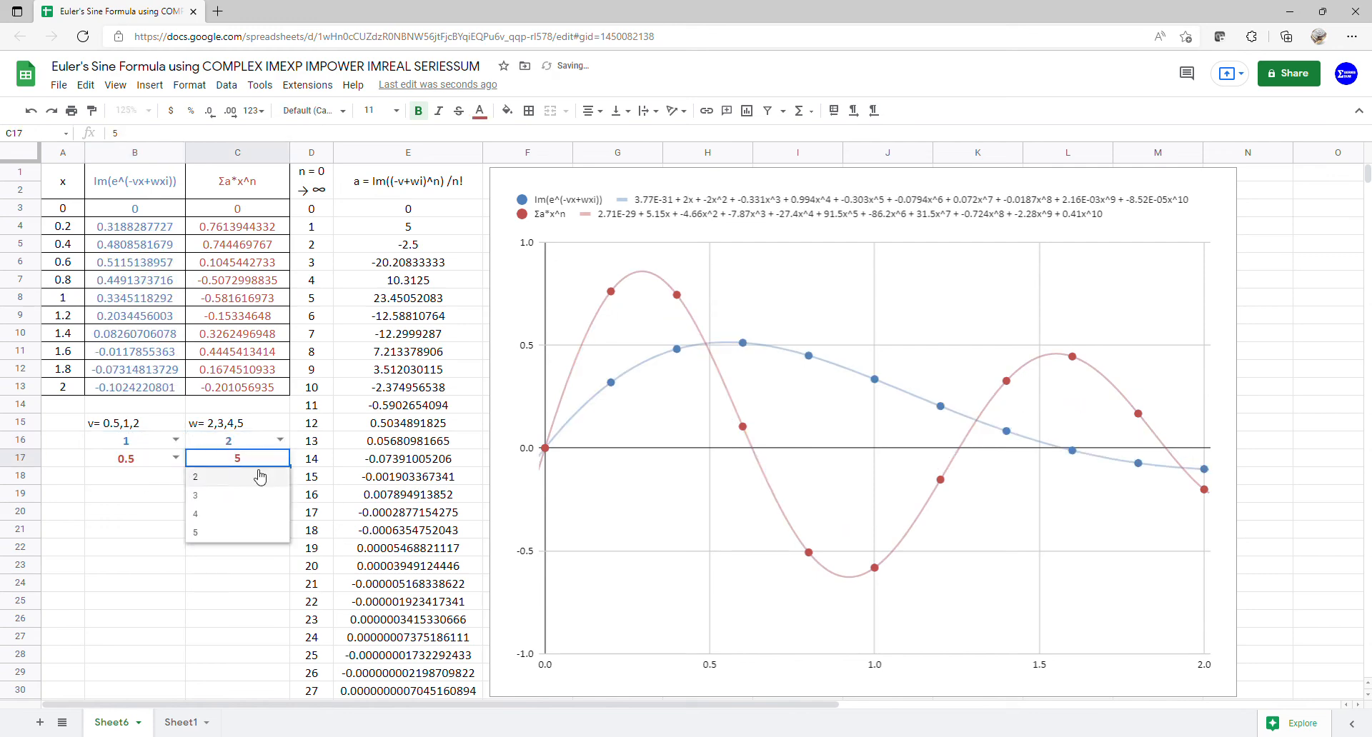
pyautogui.click(259, 477)
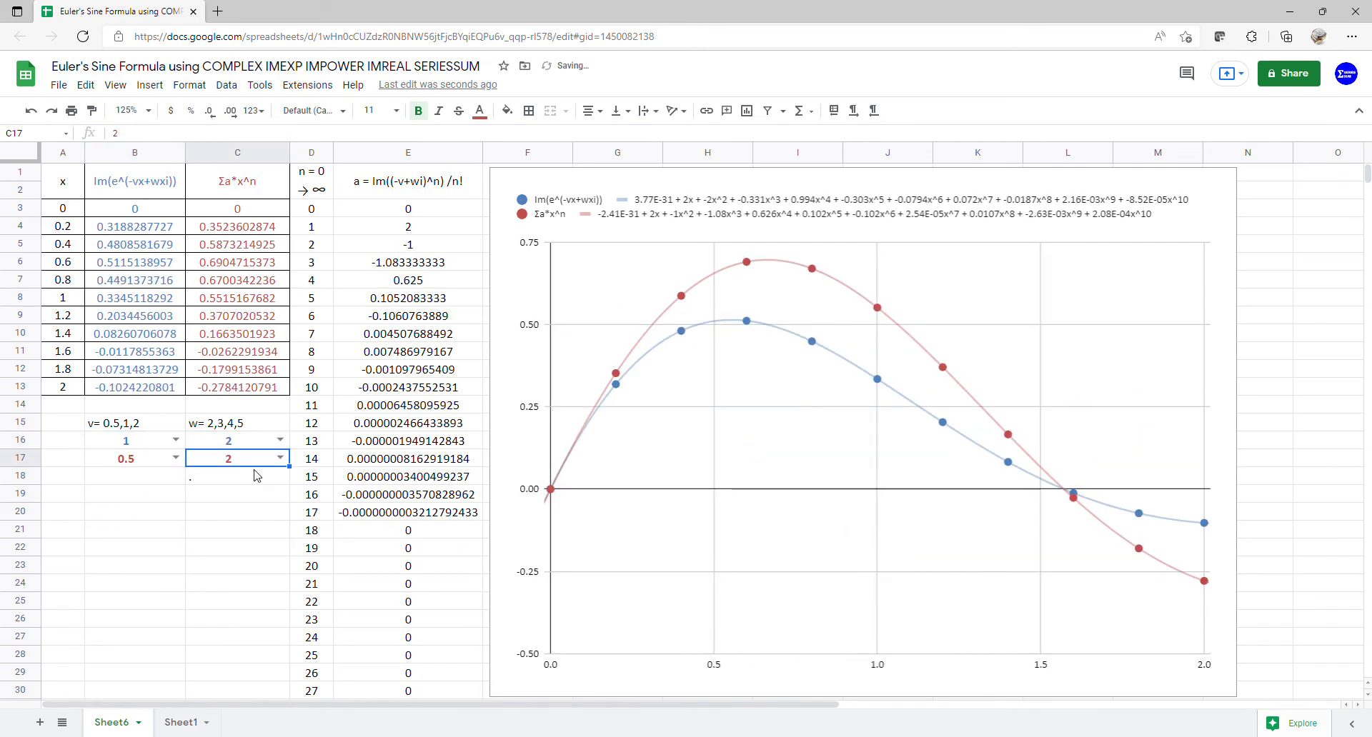
pyautogui.click(176, 458)
pyautogui.click(156, 493)
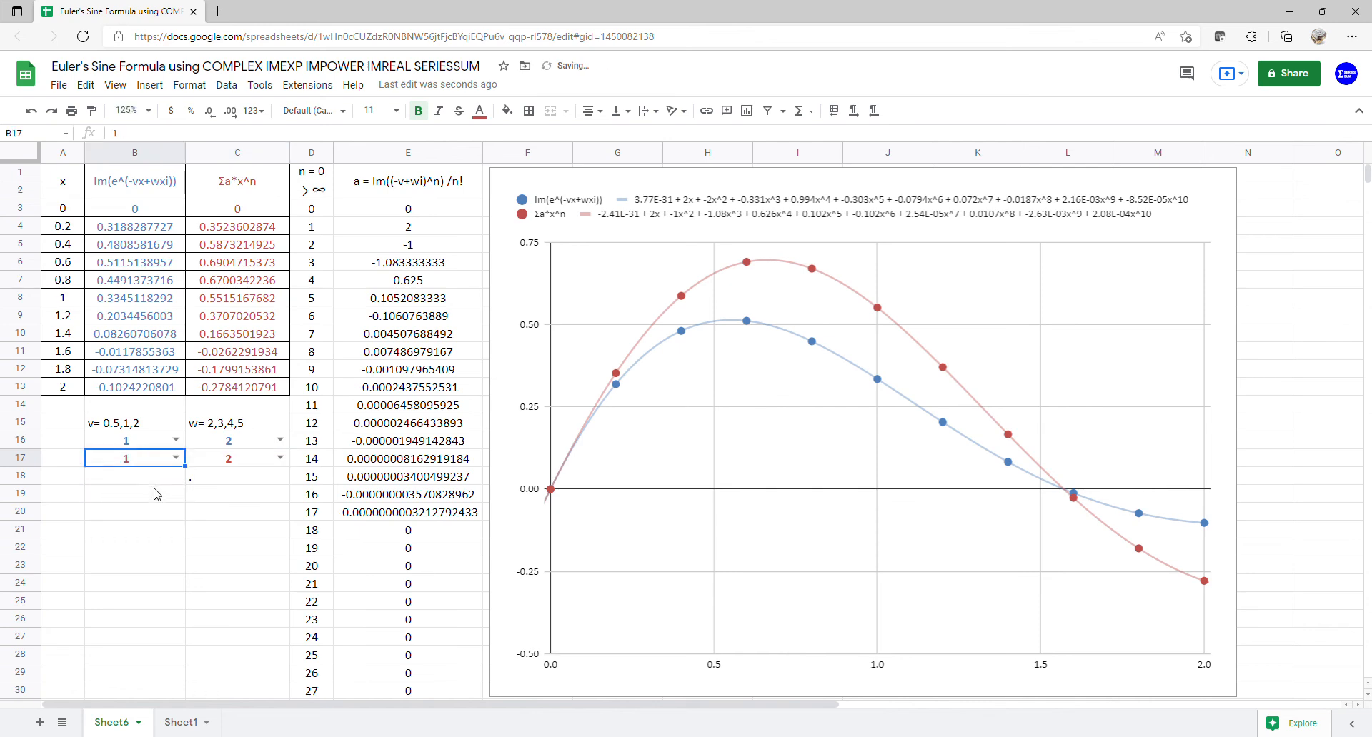
# - Set the w values in C16 and C17 to 3
pyautogui.click(281, 441)
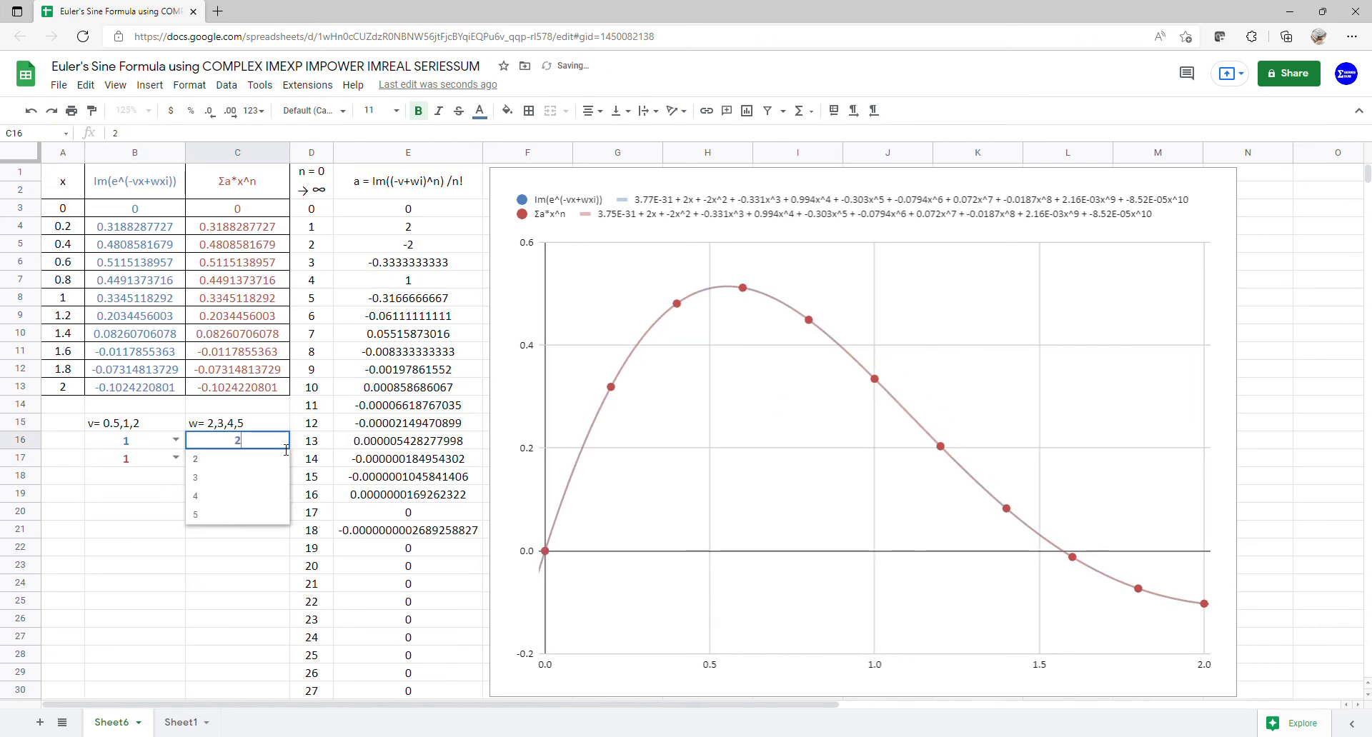
pyautogui.click(253, 478)
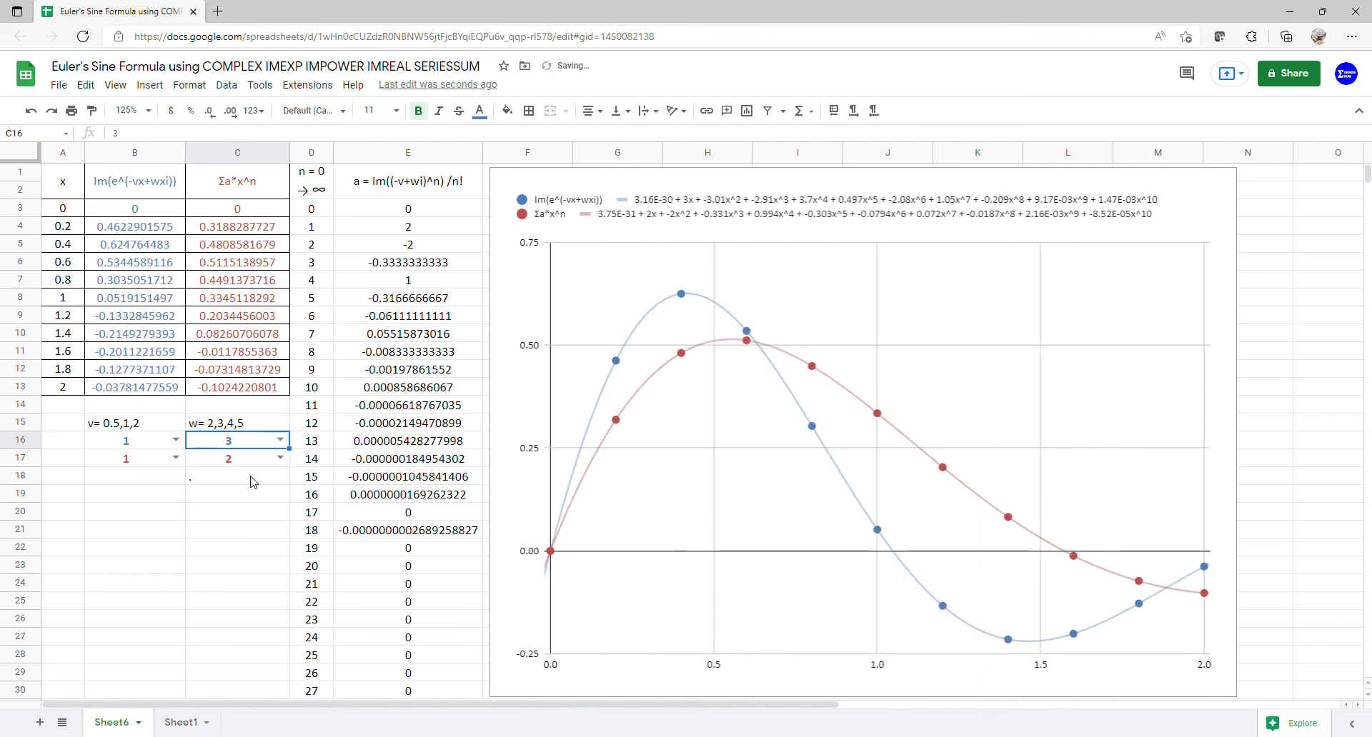
pyautogui.click(281, 459)
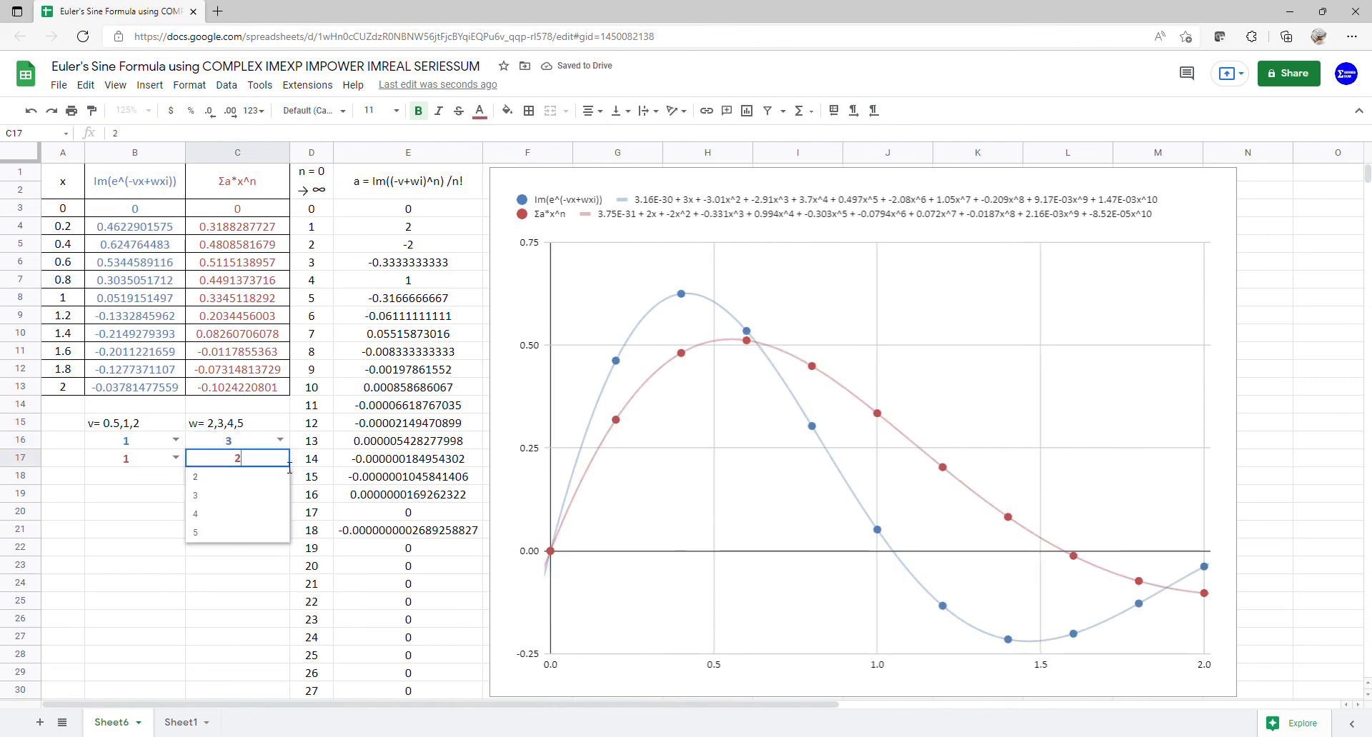
pyautogui.click(252, 494)
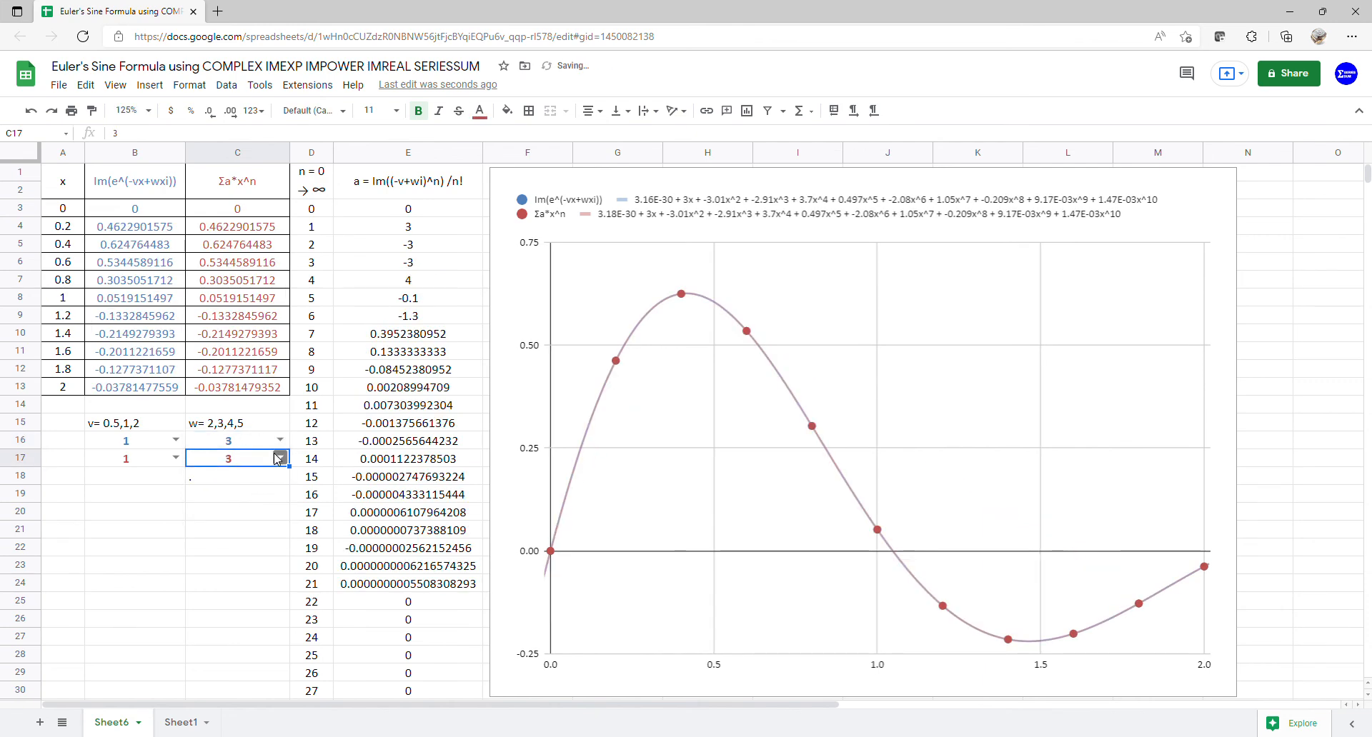
# - Set the w values in C16 and C17 to 4
pyautogui.click(280, 440)
pyautogui.click(235, 497)
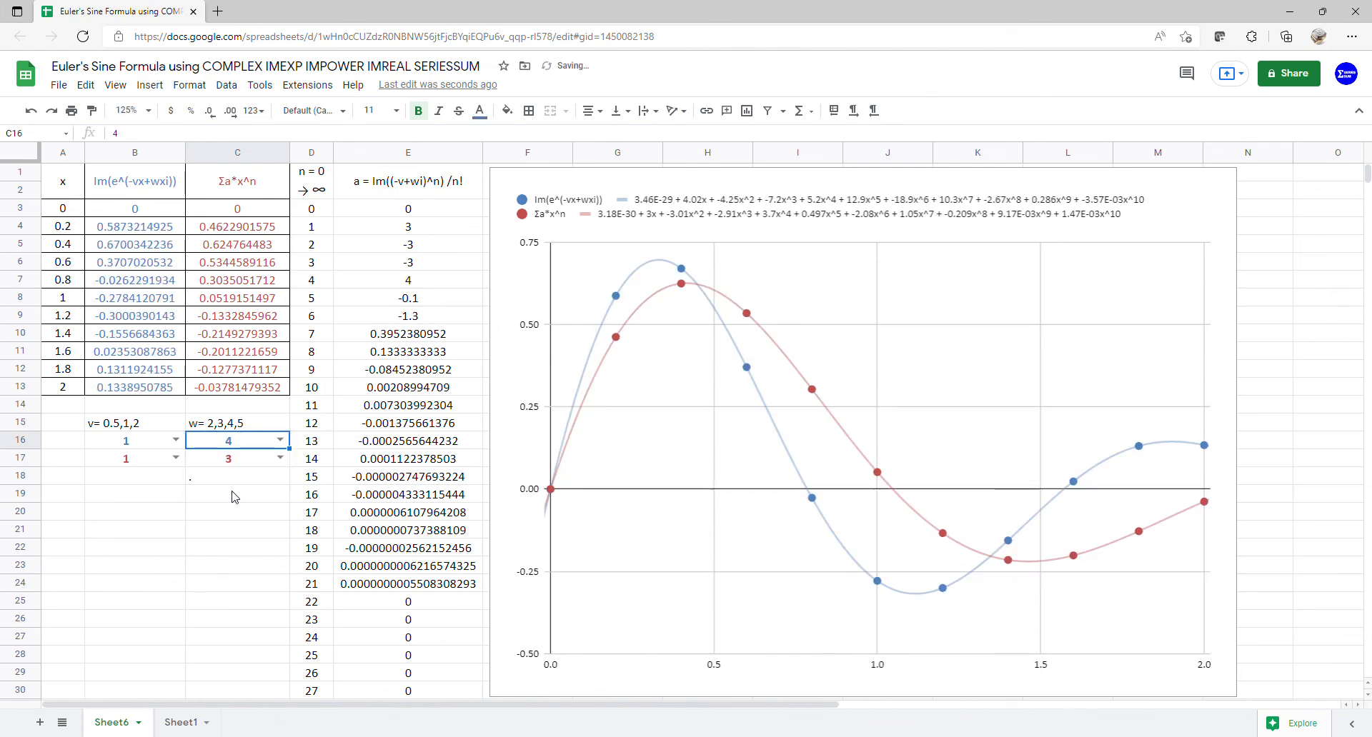
pyautogui.click(280, 458)
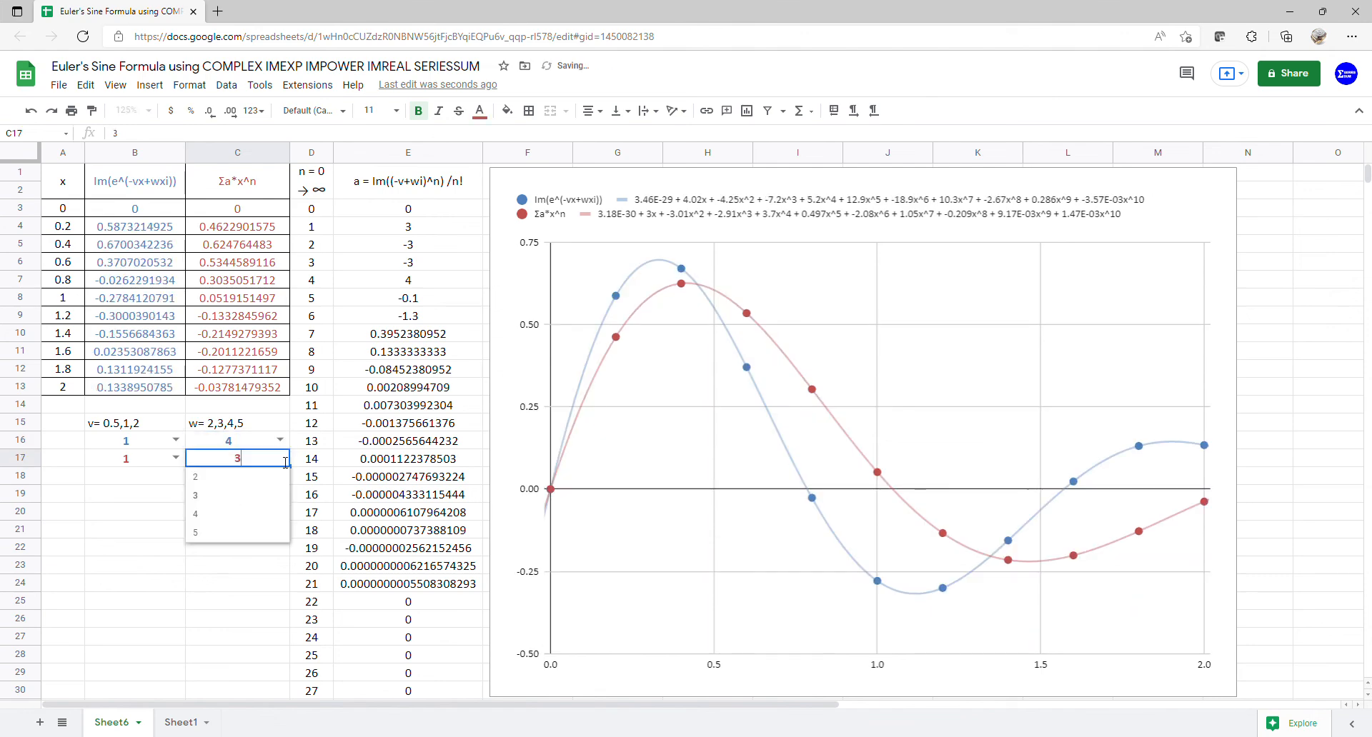
pyautogui.click(258, 514)
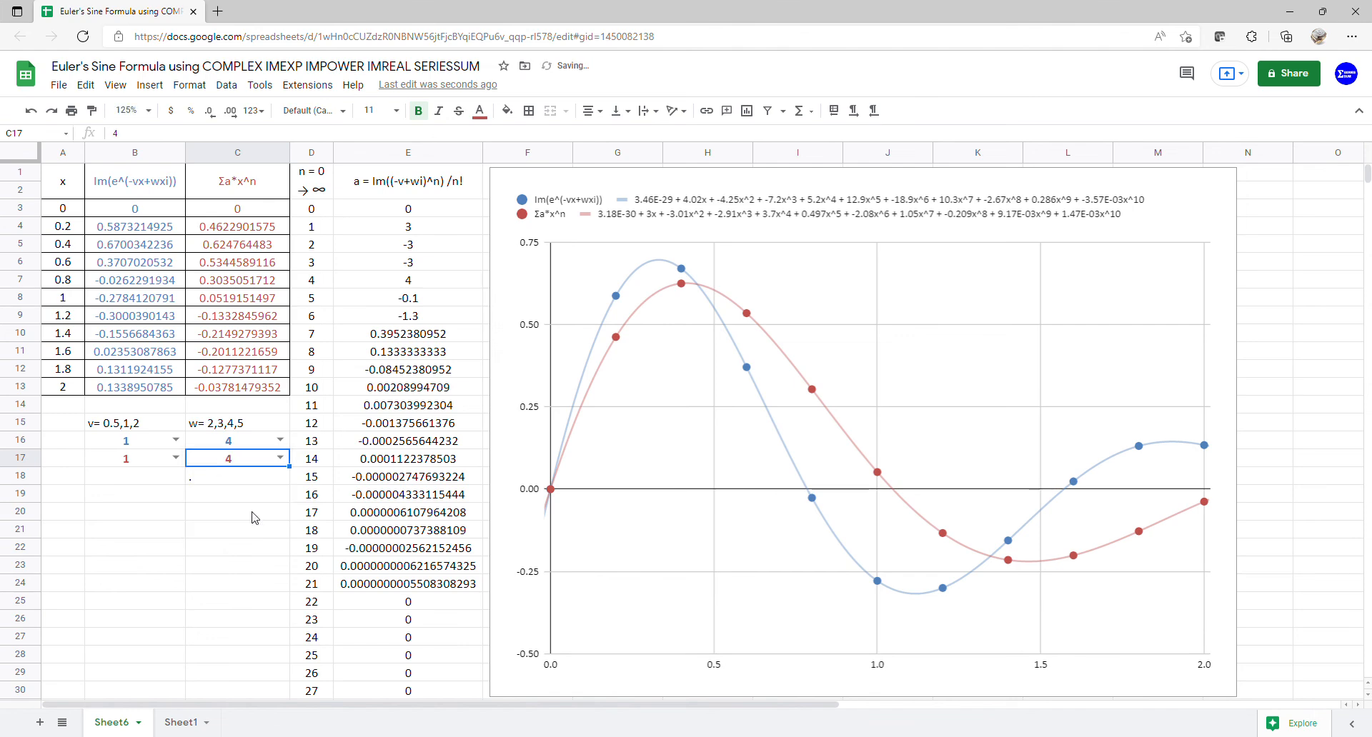
# - Set the w values in C16 and C17 to 5
pyautogui.click(280, 440)
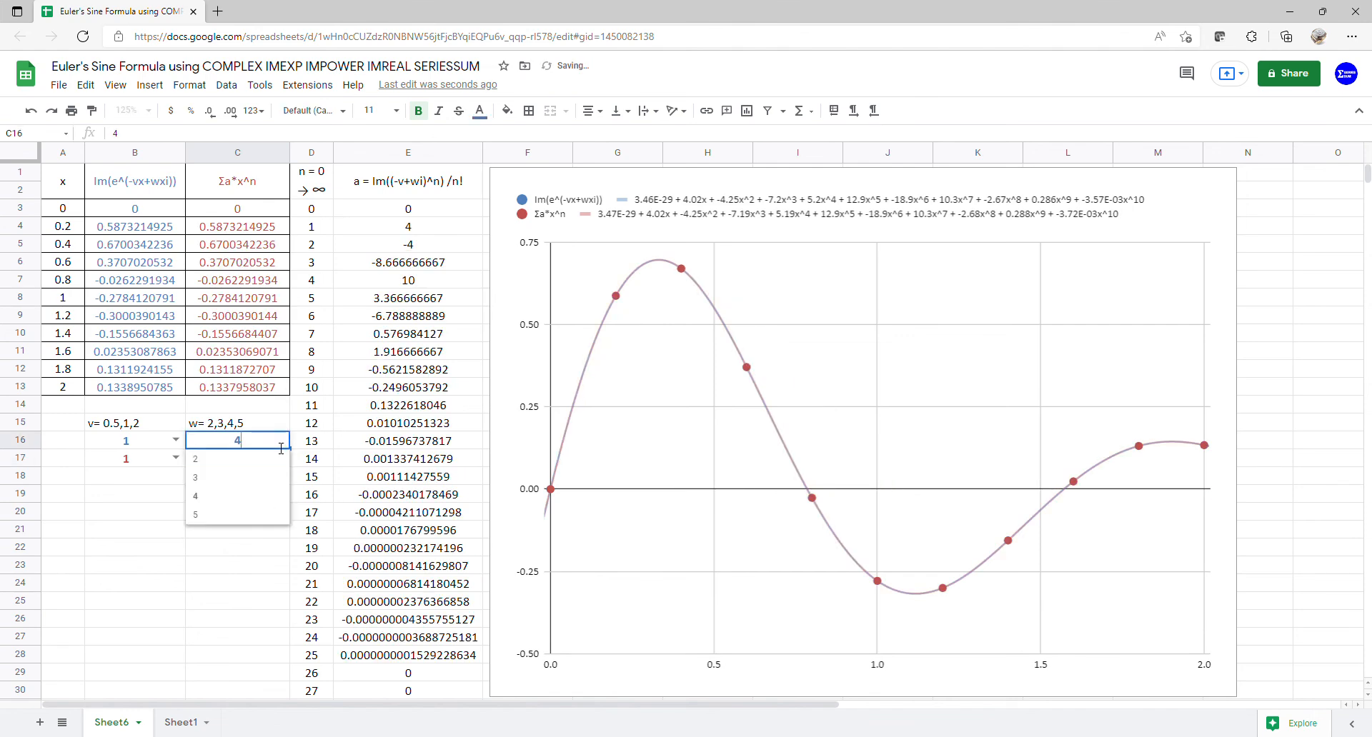
pyautogui.click(236, 514)
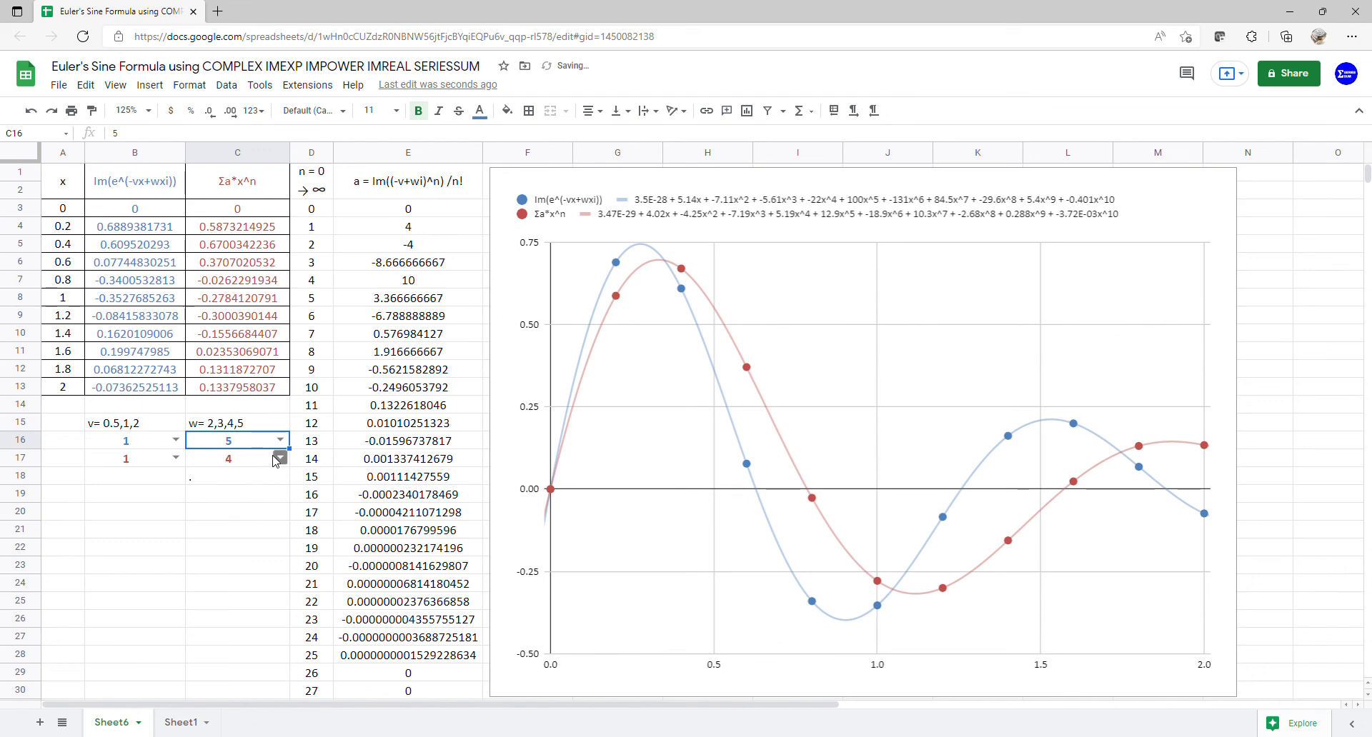
pyautogui.click(277, 459)
pyautogui.click(230, 533)
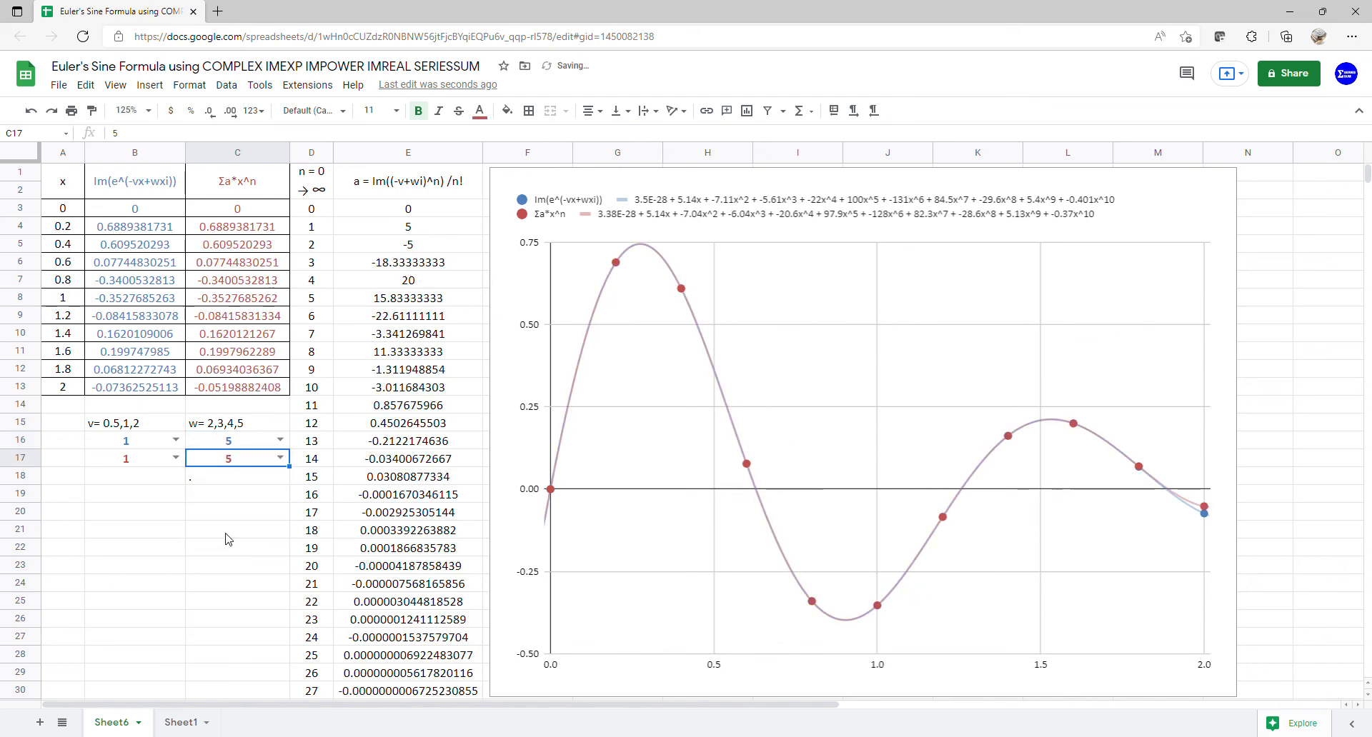
# - Set both v values in B16 and B17 to 2 and both w values in C16 and C17 to 2
pyautogui.click(176, 441)
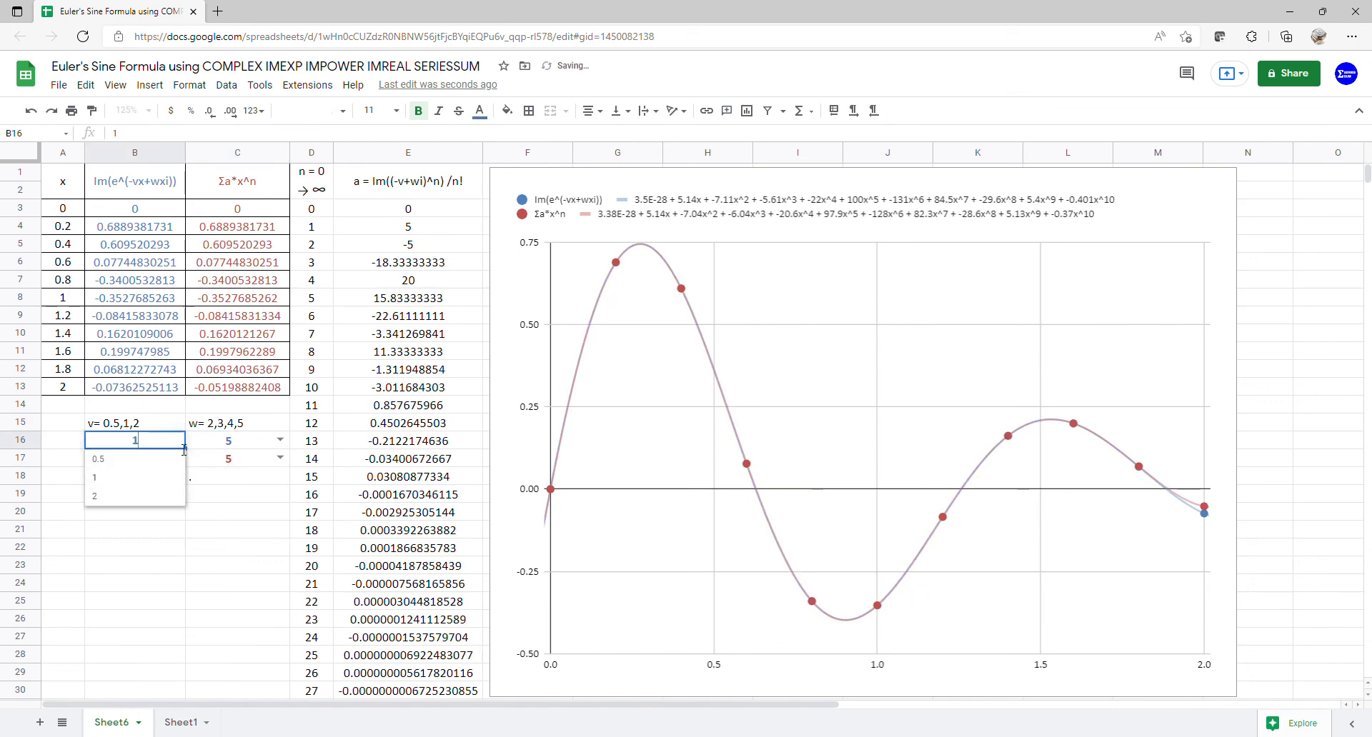
pyautogui.click(151, 507)
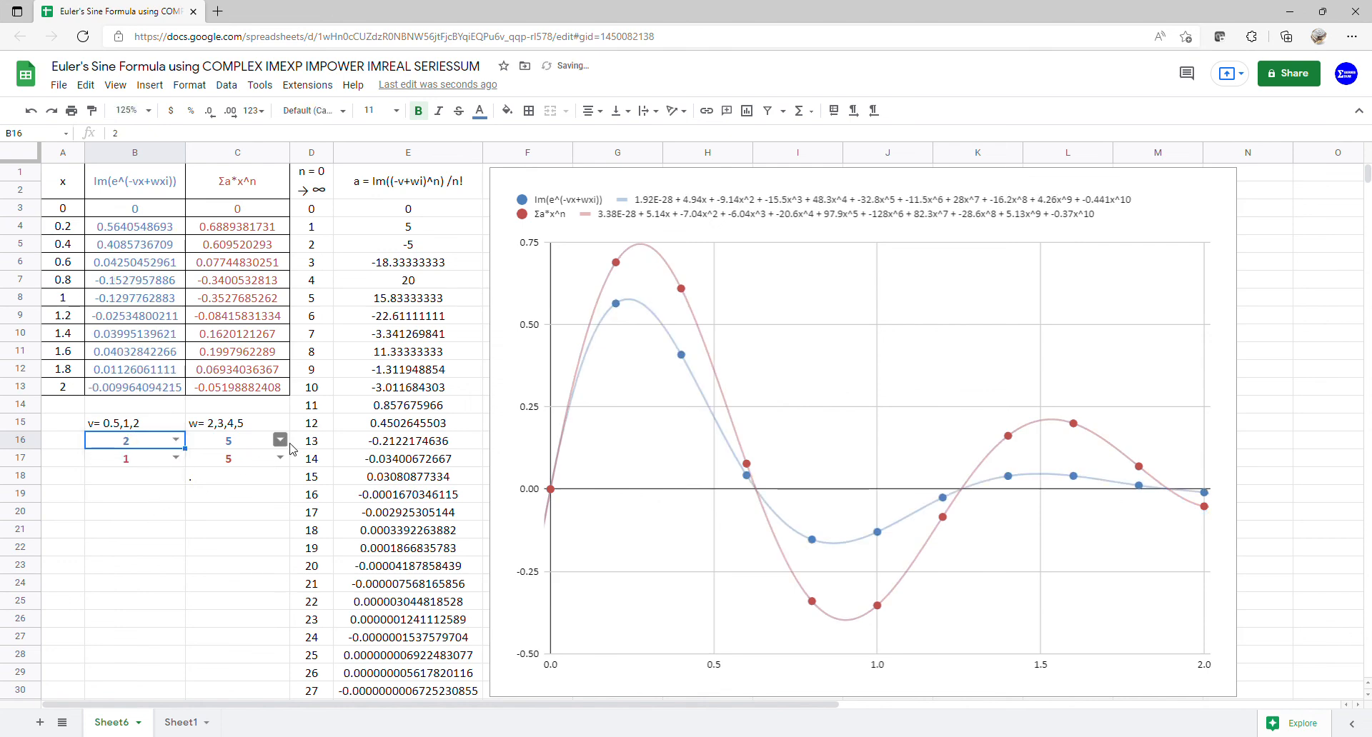
pyautogui.click(280, 440)
pyautogui.click(258, 461)
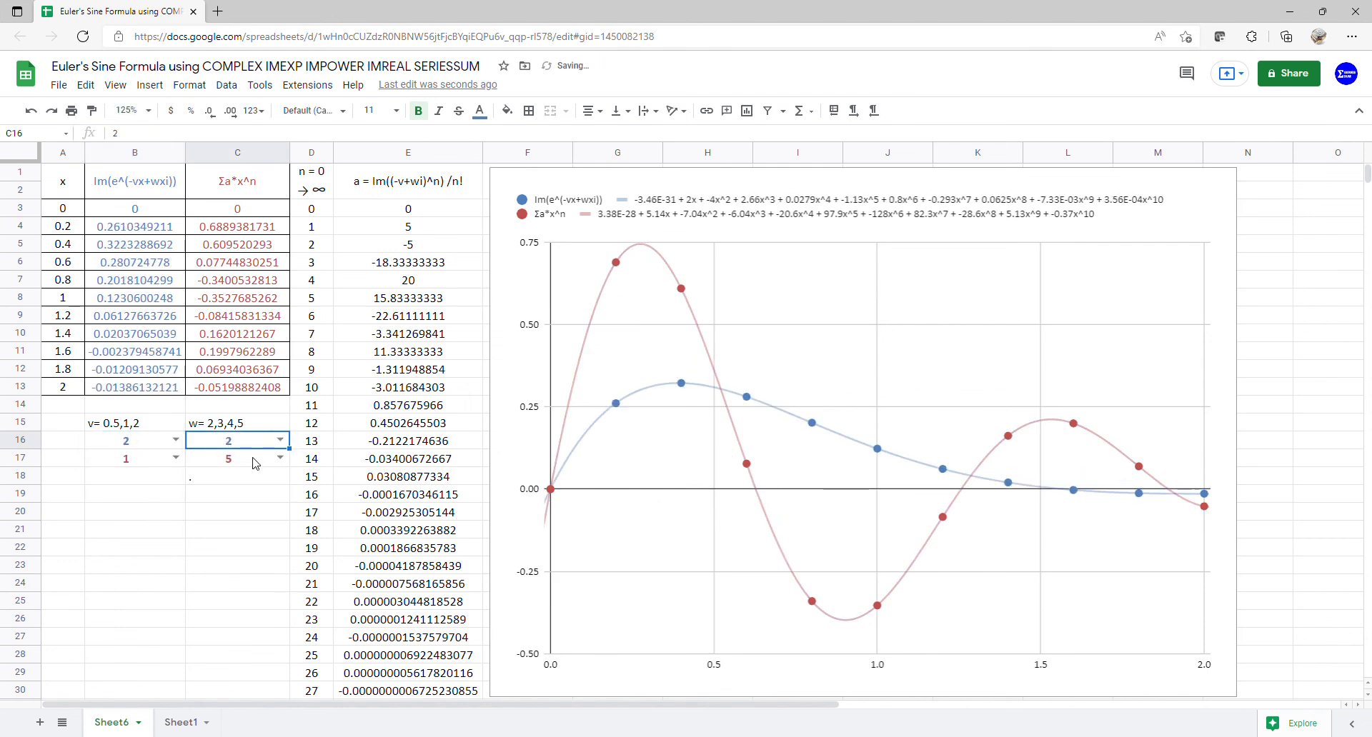
pyautogui.click(175, 458)
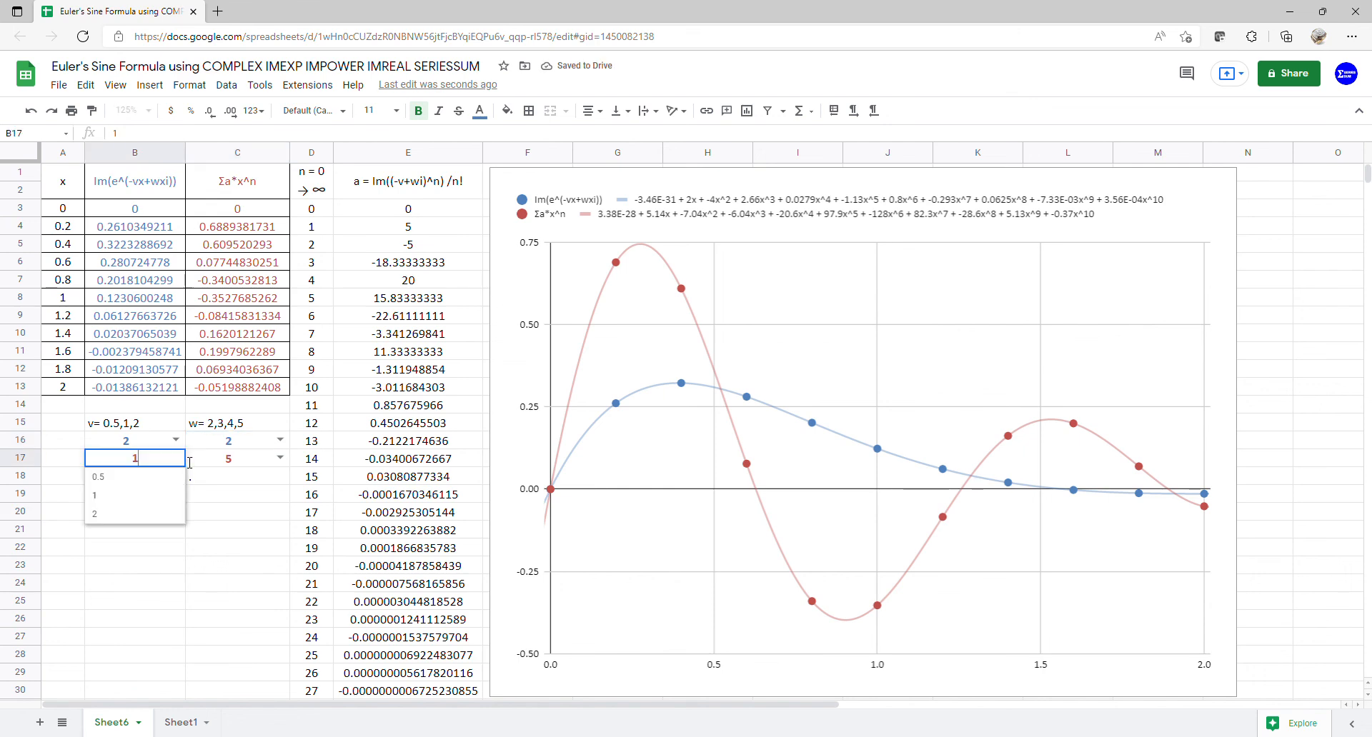
pyautogui.click(179, 509)
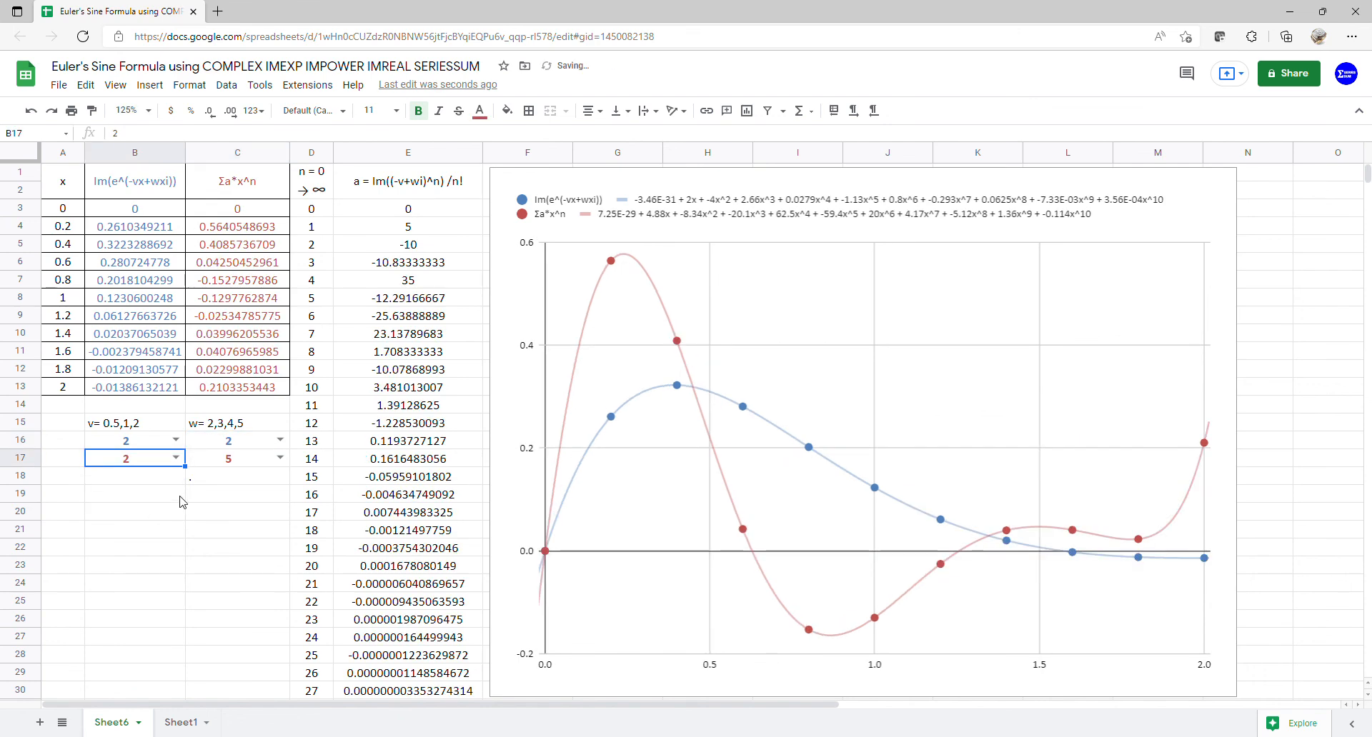
pyautogui.click(280, 458)
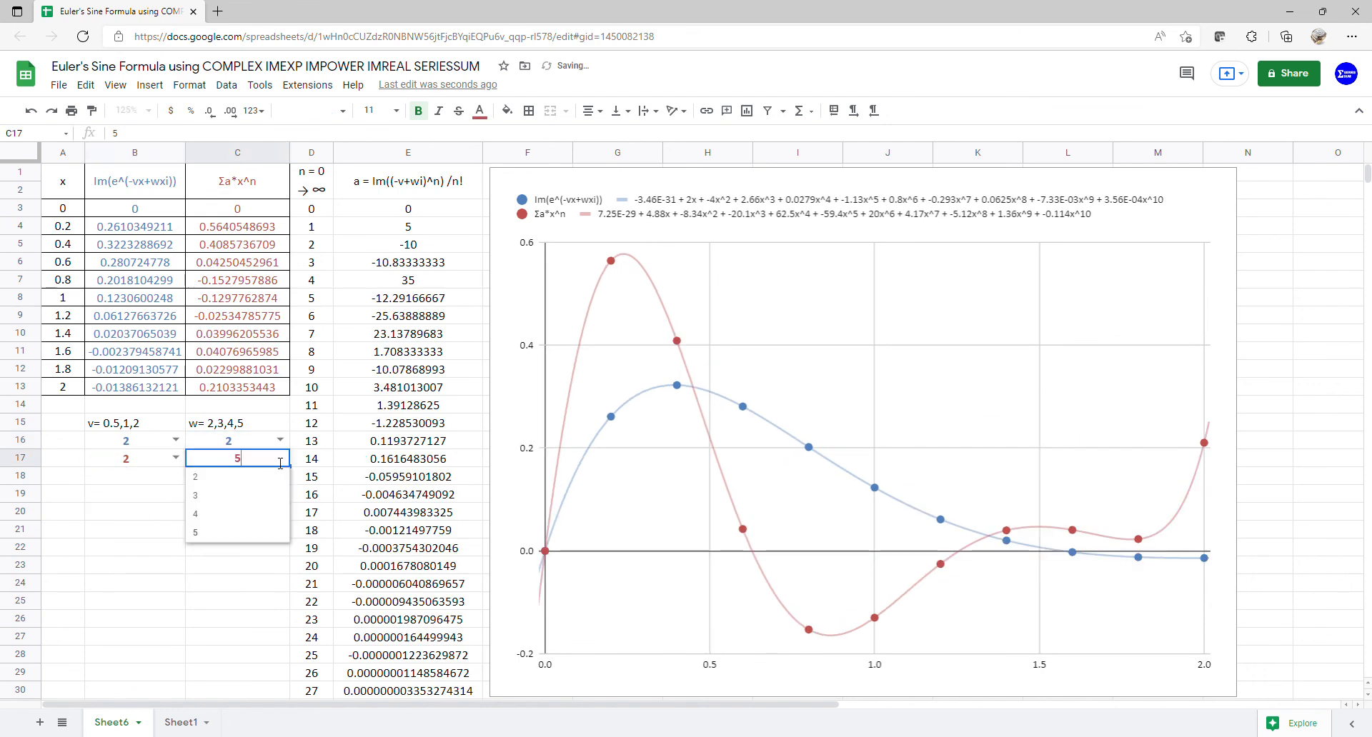
pyautogui.click(258, 479)
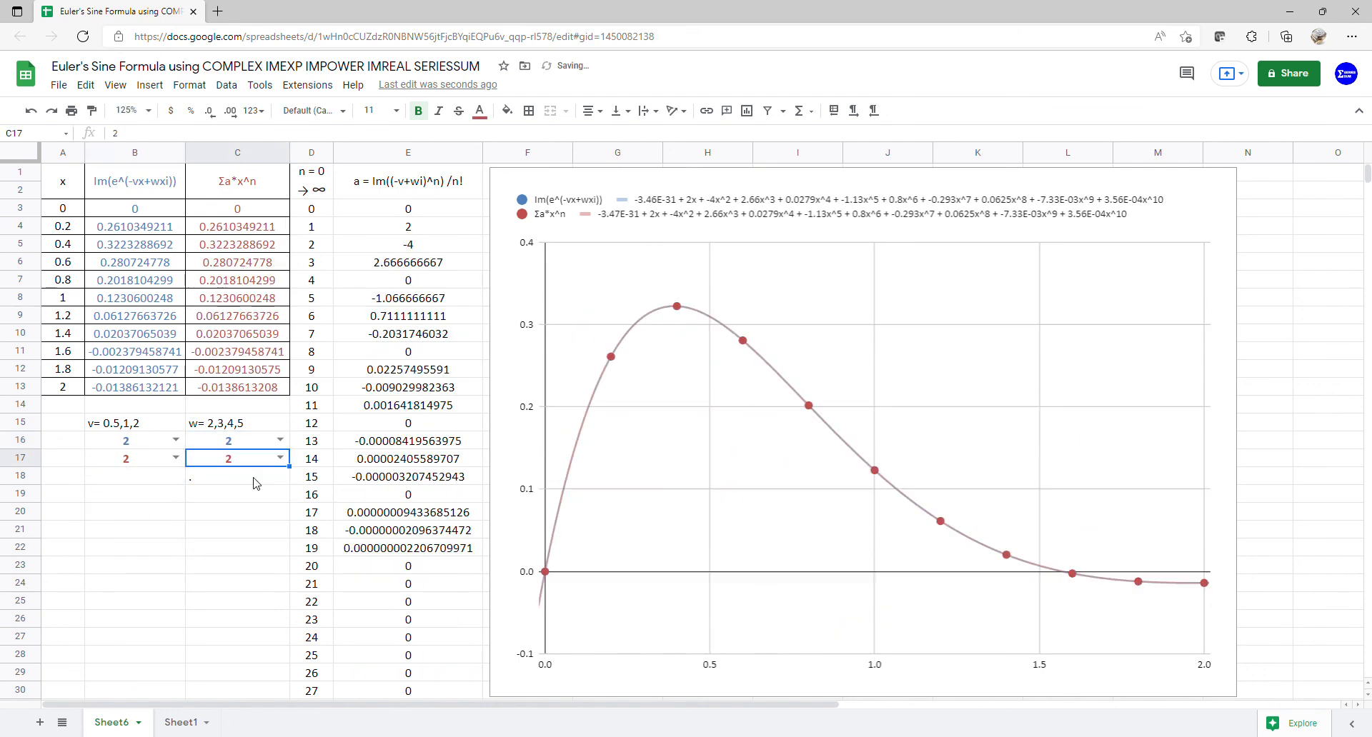
# - Set the w values in C16 and C17 to 3
pyautogui.click(280, 443)
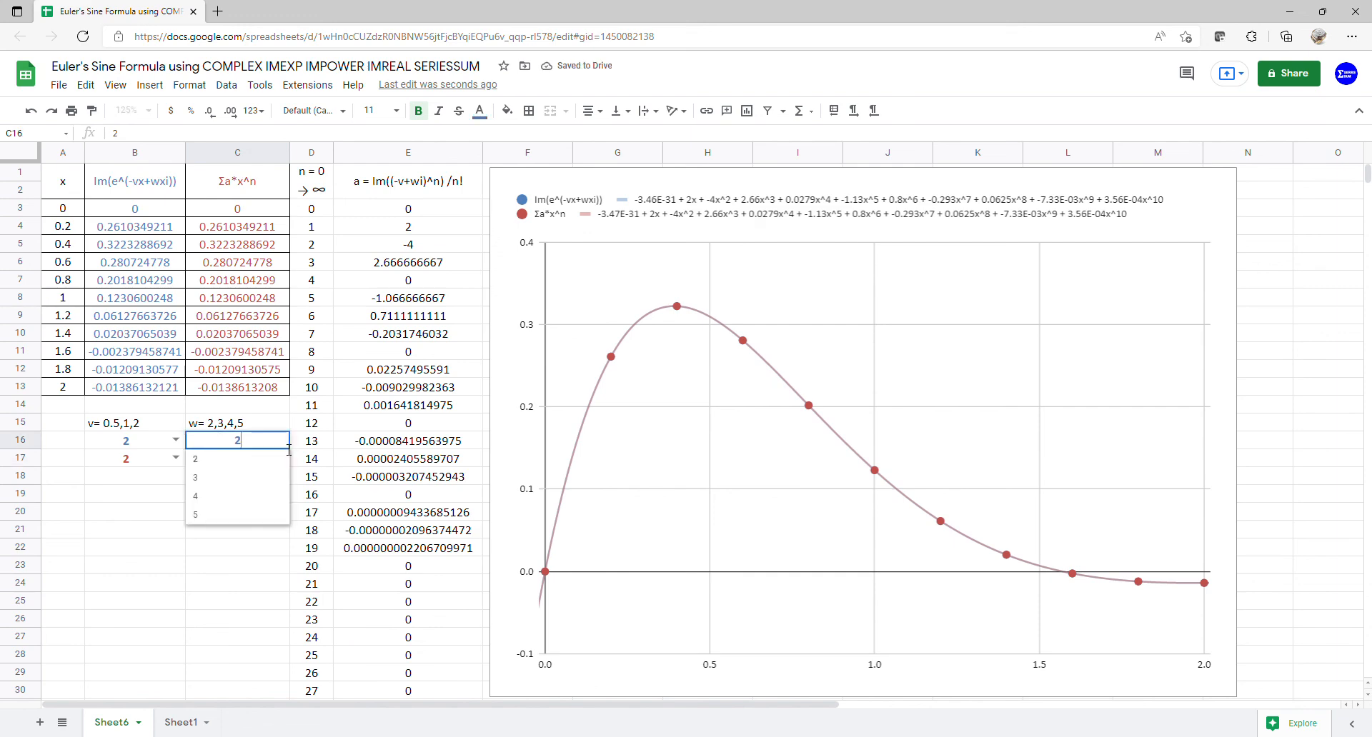
pyautogui.click(251, 478)
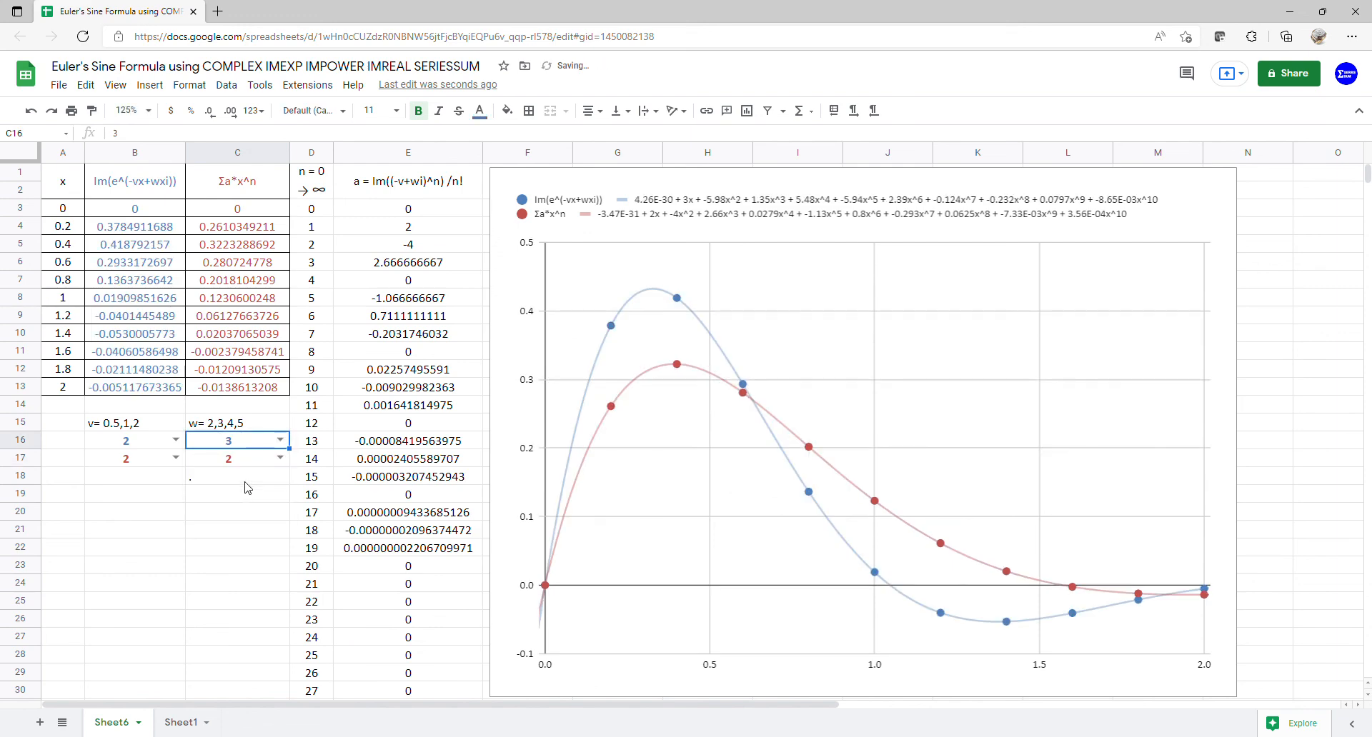
pyautogui.click(280, 458)
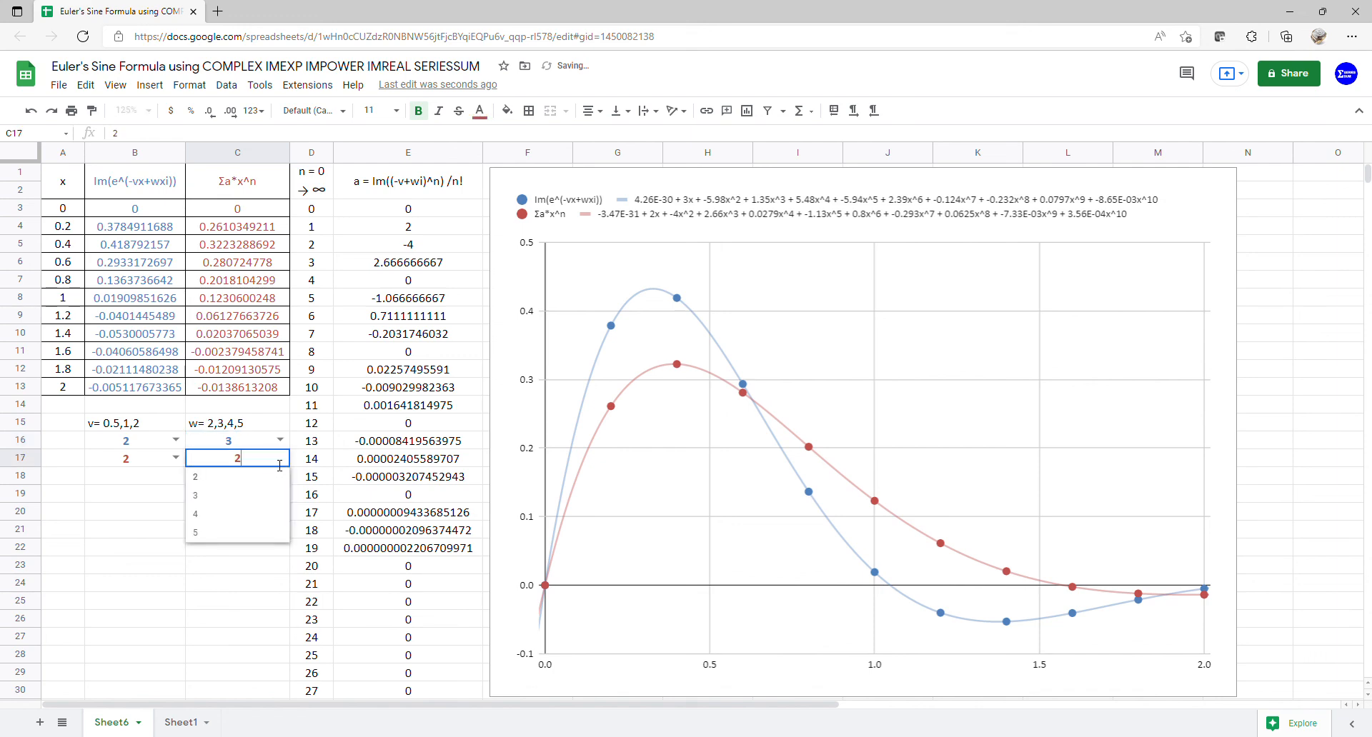
pyautogui.click(249, 498)
# - Set the w values in C16 and C17 to 4
pyautogui.click(280, 440)
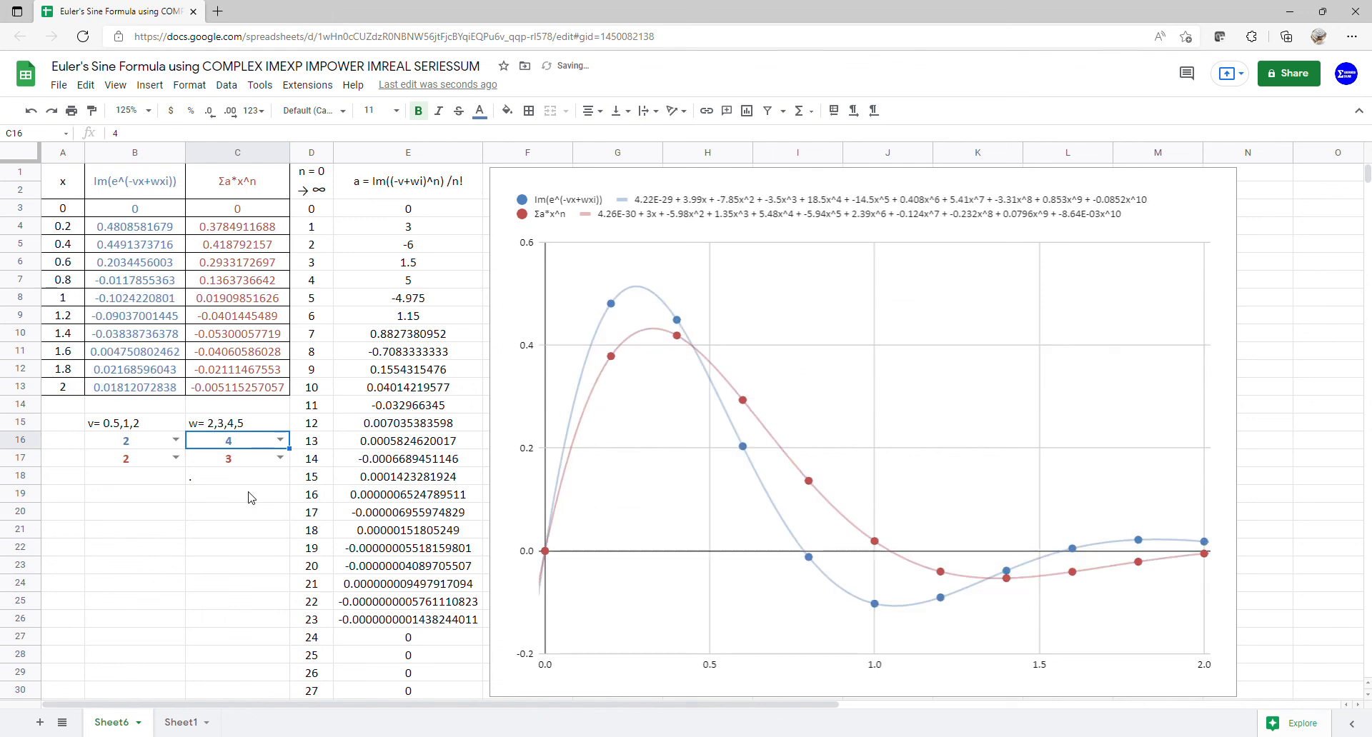
pyautogui.click(283, 461)
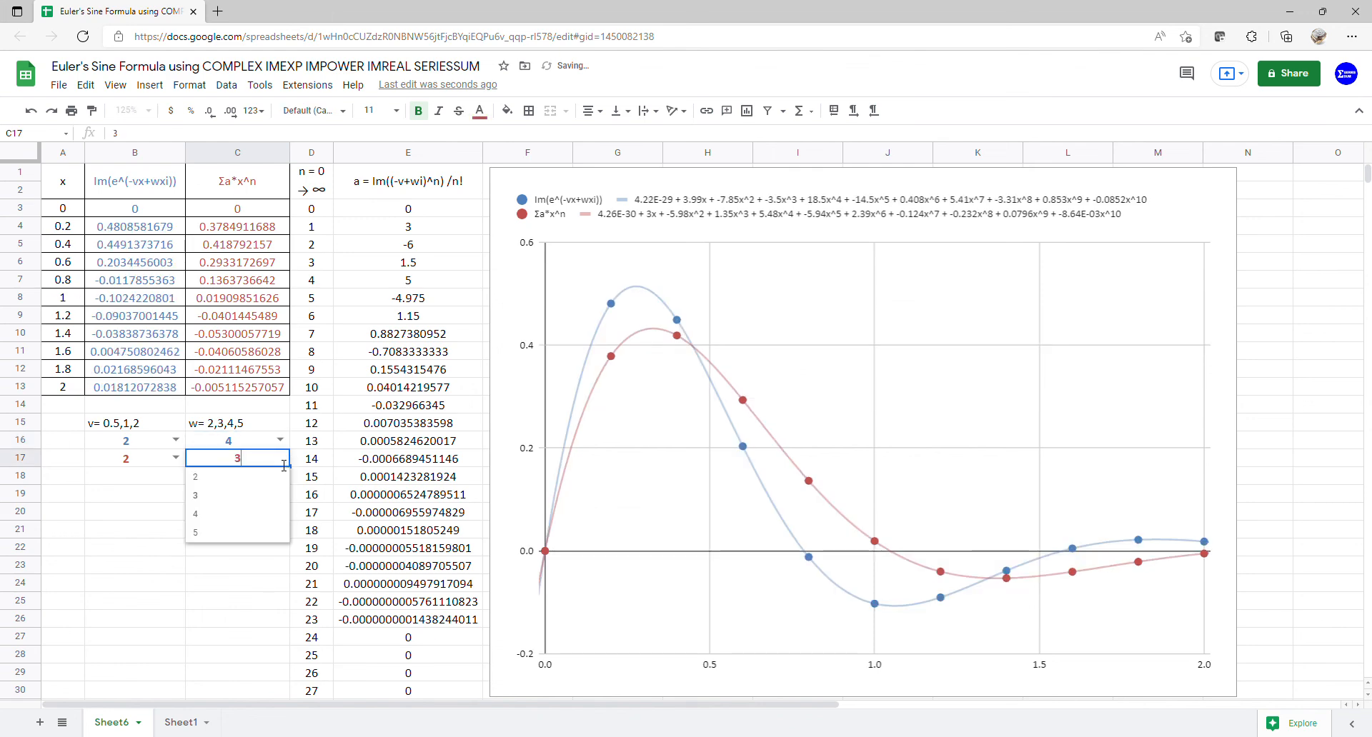
pyautogui.click(241, 515)
# - Set the w values in C16 and C17 to 5
pyautogui.click(280, 442)
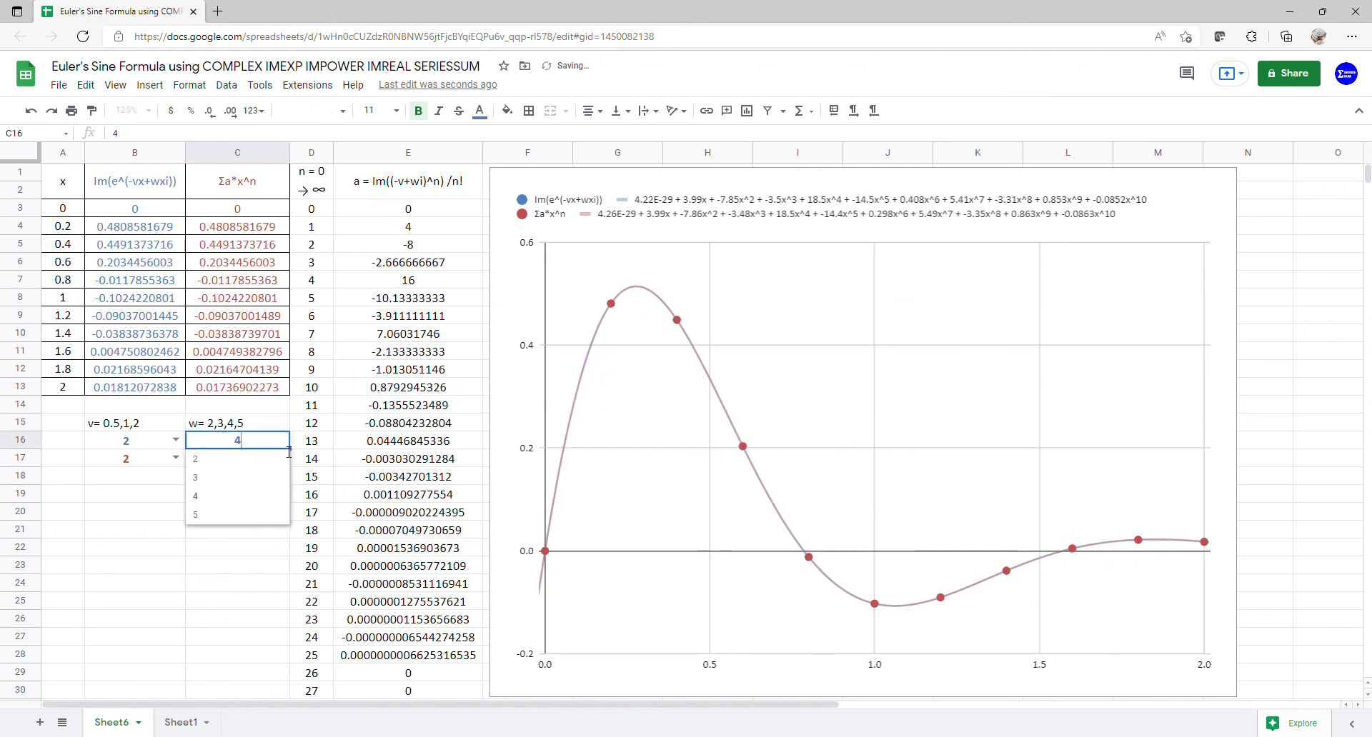
pyautogui.click(225, 516)
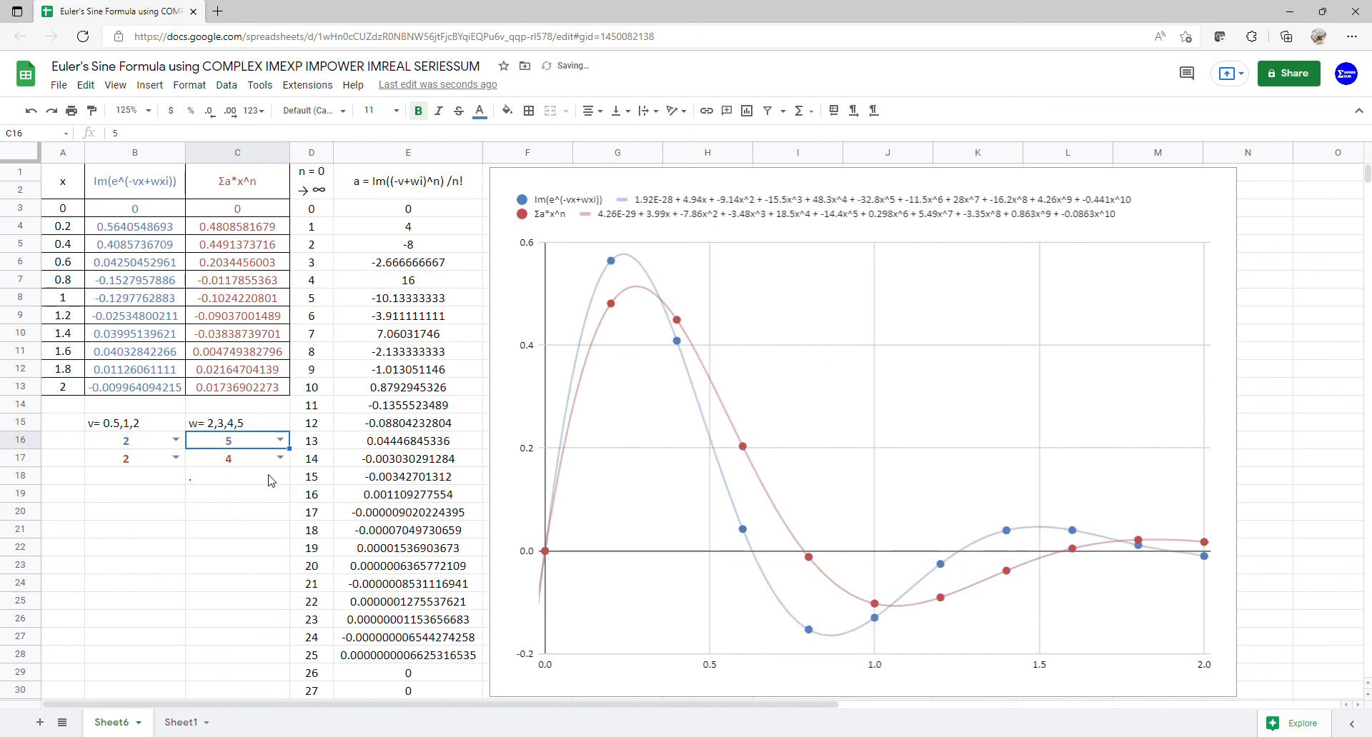
pyautogui.click(280, 458)
pyautogui.click(238, 533)
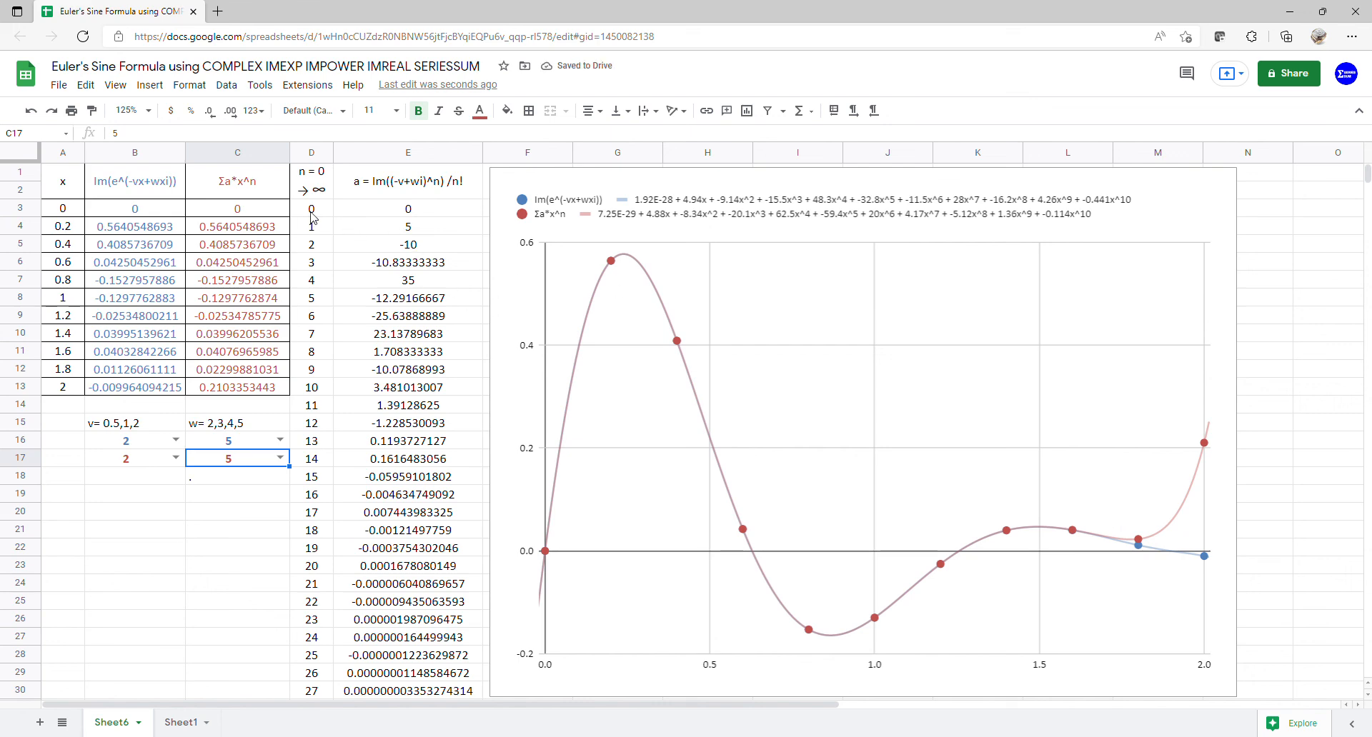
# - Select the n values 0 to 27 in D3:D30
pyautogui.moveTo(311, 217); pyautogui.dragTo(321, 691)
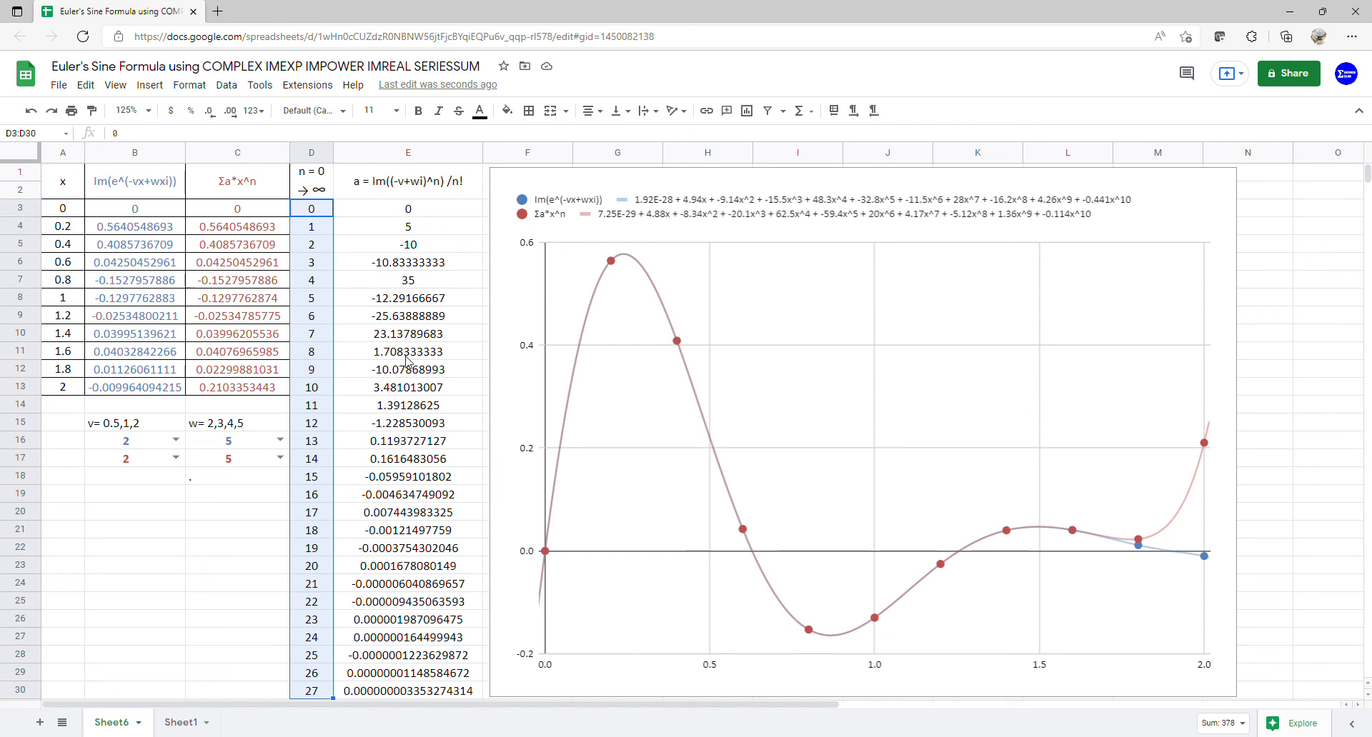